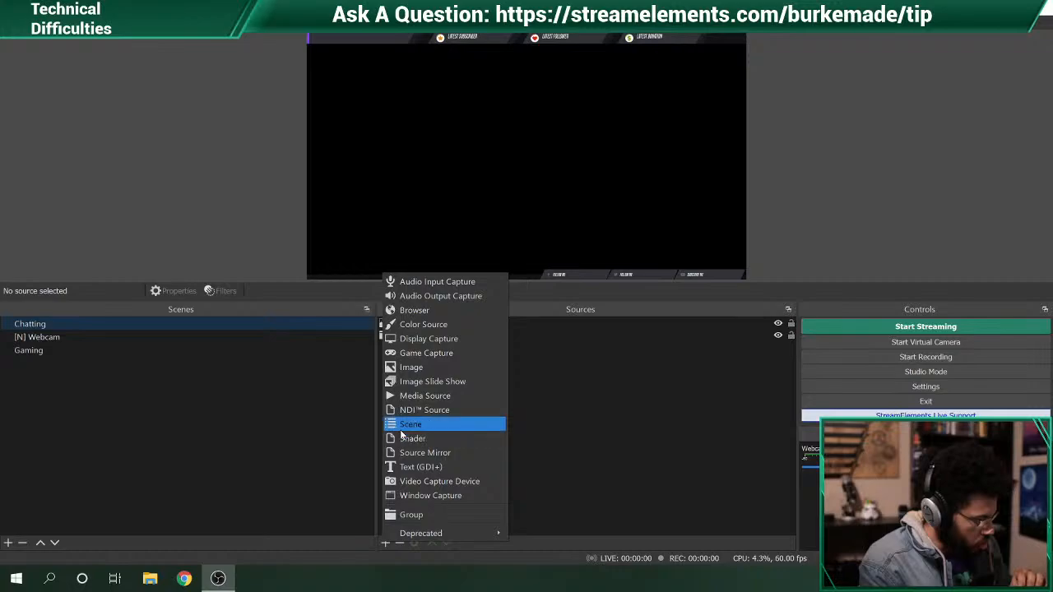
- Add the existing [N] Webcam scene as a visible source in the Chatting scene
{"action": "left_click", "coordinate": [400, 428]}
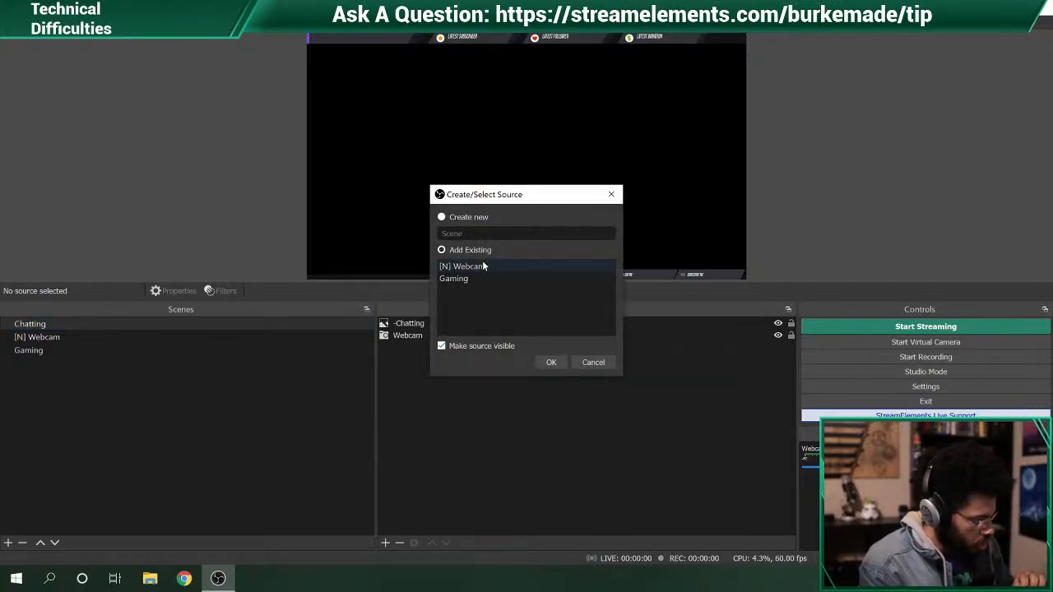
{"action": "left_click", "coordinate": [484, 266]}
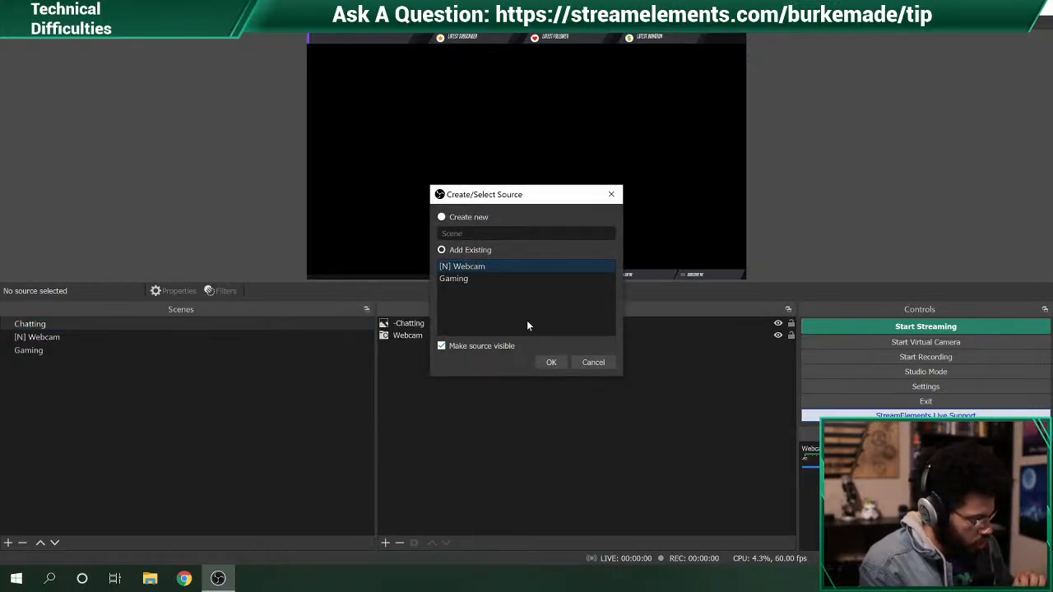
{"action": "left_click", "coordinate": [553, 363]}
- Scale the [N] Webcam source down to about two thirds of the canvas and move it slightly past the canvas's left edge
{"action": "left_click", "coordinate": [542, 273]}
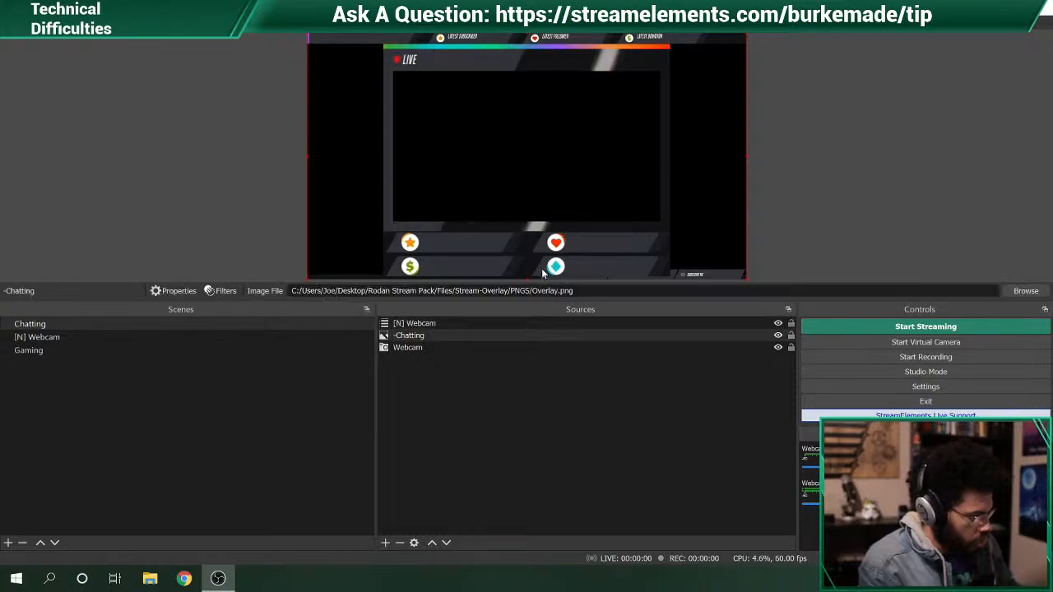
{"action": "left_click", "coordinate": [586, 264]}
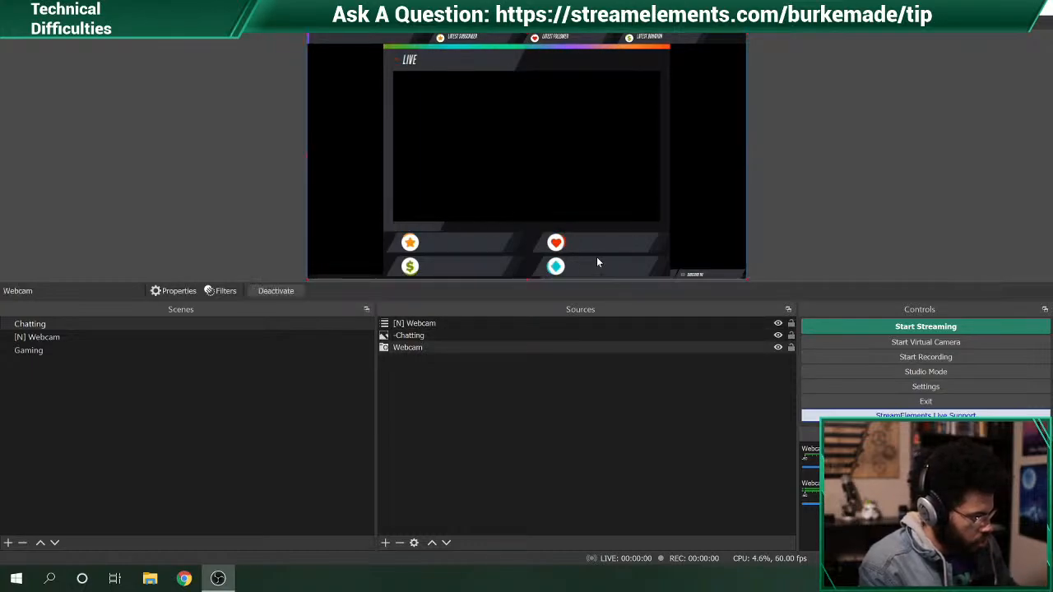
{"action": "left_click", "coordinate": [511, 349]}
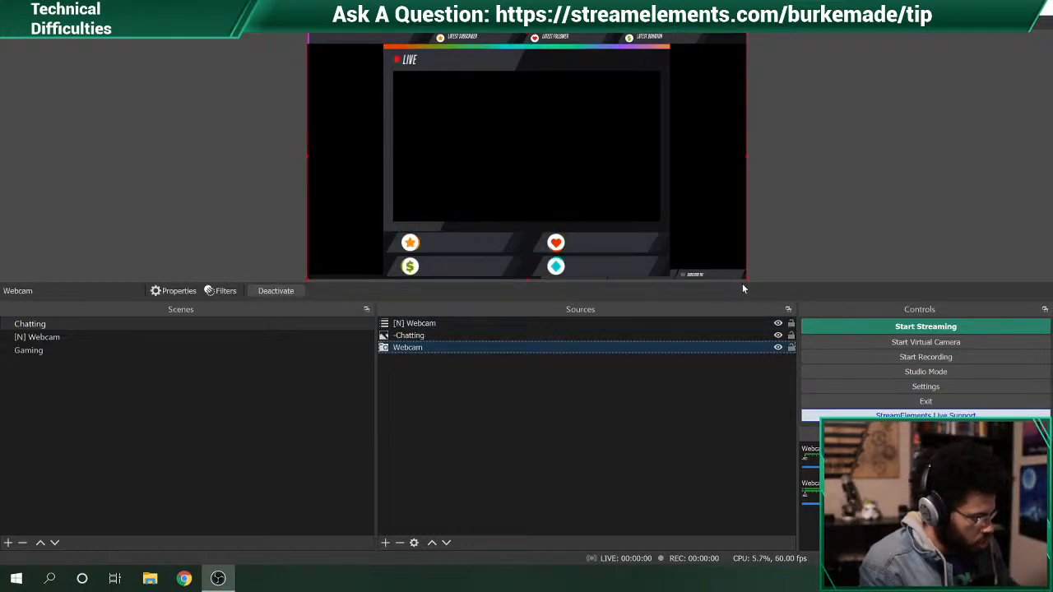
{"action": "mouse_move", "coordinate": [745, 280]}
{"action": "left_mouse_down"}
{"action": "mouse_move", "coordinate": [611, 176]}
{"action": "mouse_move", "coordinate": [722, 253]}
{"action": "mouse_move", "coordinate": [747, 287]}
{"action": "left_mouse_up"}
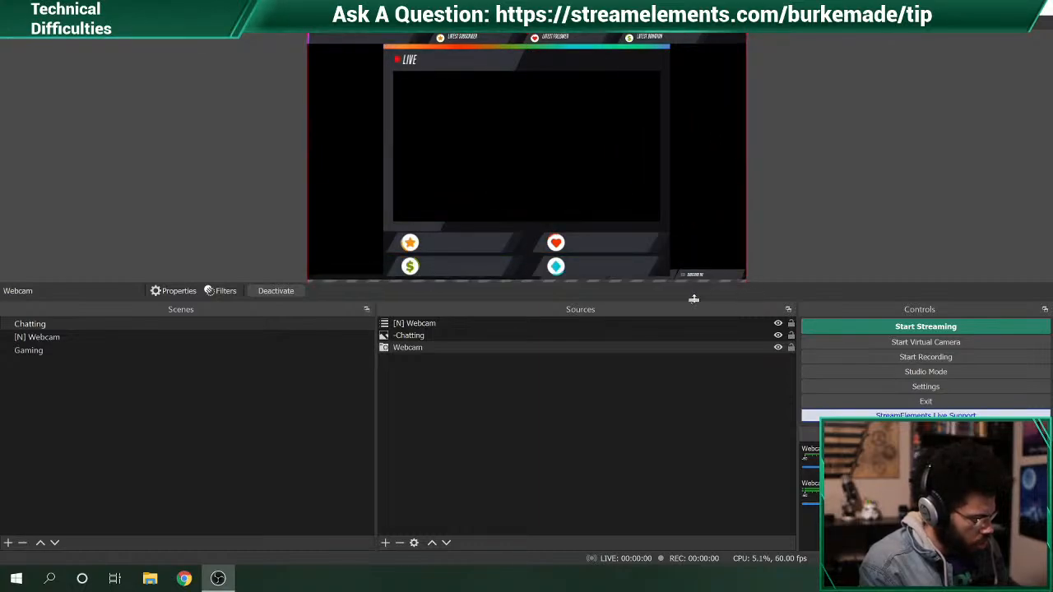
{"action": "left_click", "coordinate": [542, 335]}
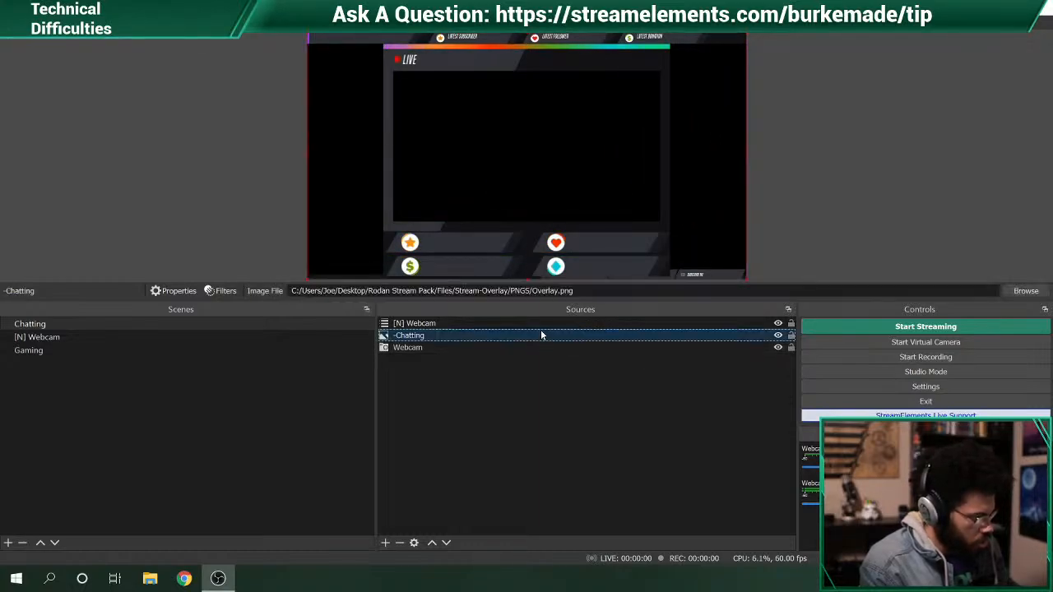
{"action": "left_click", "coordinate": [538, 324]}
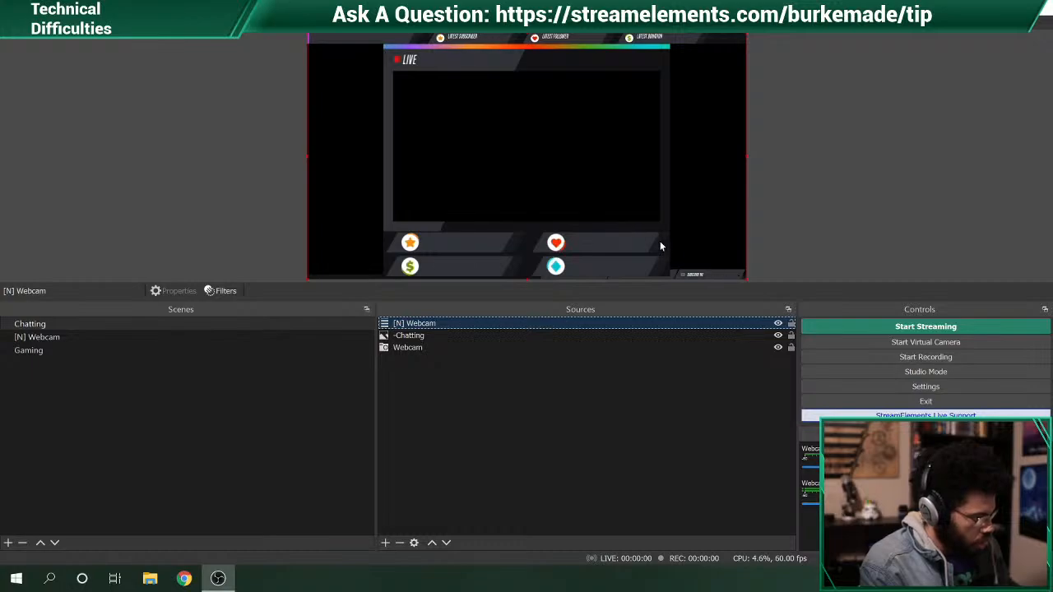
{"action": "left_click_drag", "start_coordinate": [749, 280], "coordinate": [522, 188]}
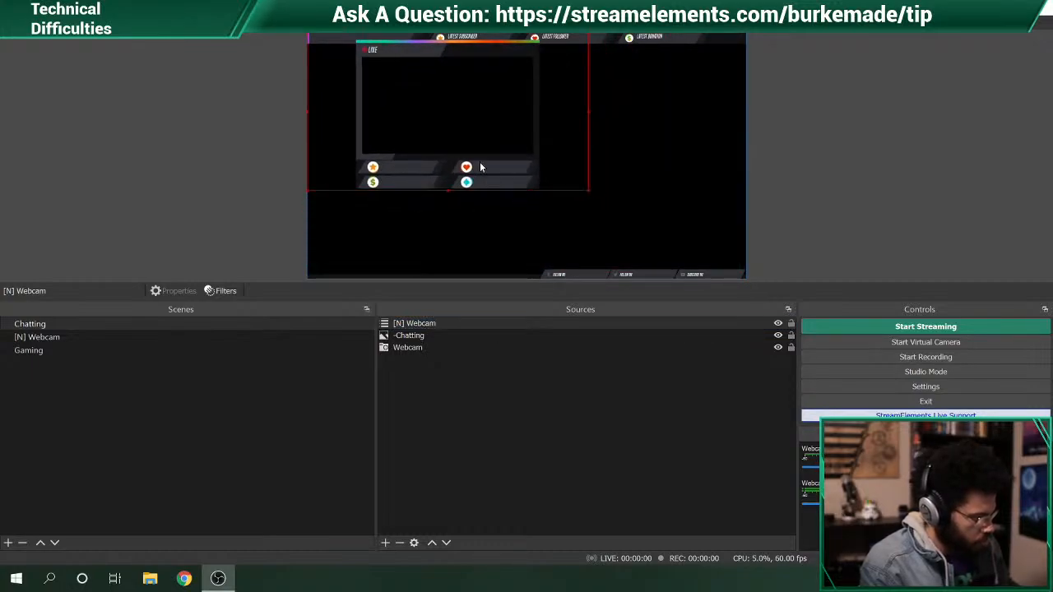
{"action": "left_click_drag", "start_coordinate": [447, 156], "coordinate": [435, 189]}
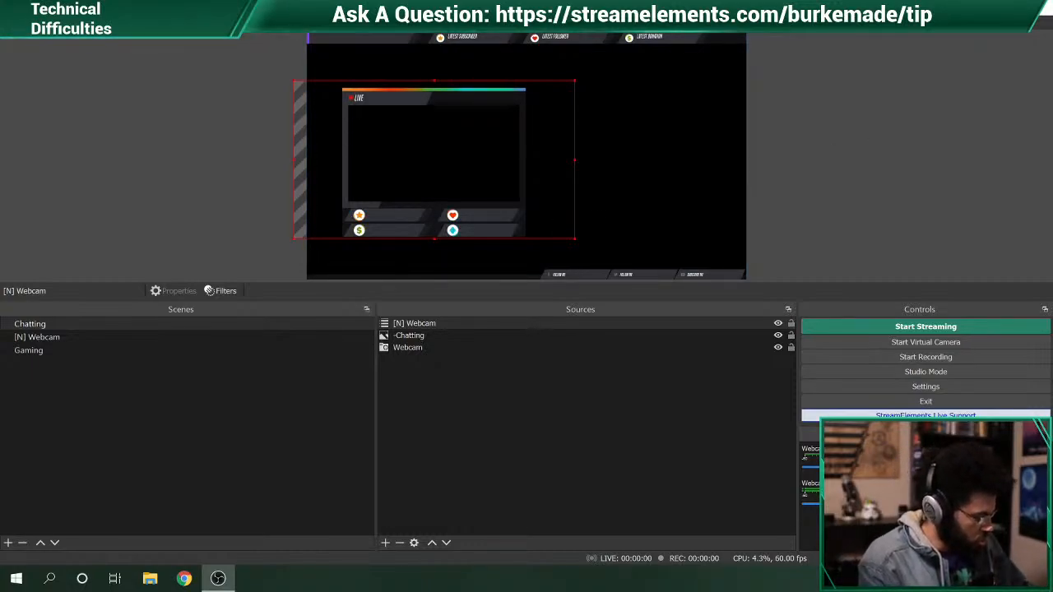
- Open the program settings on the General page
{"action": "left_click", "coordinate": [10, 23]}
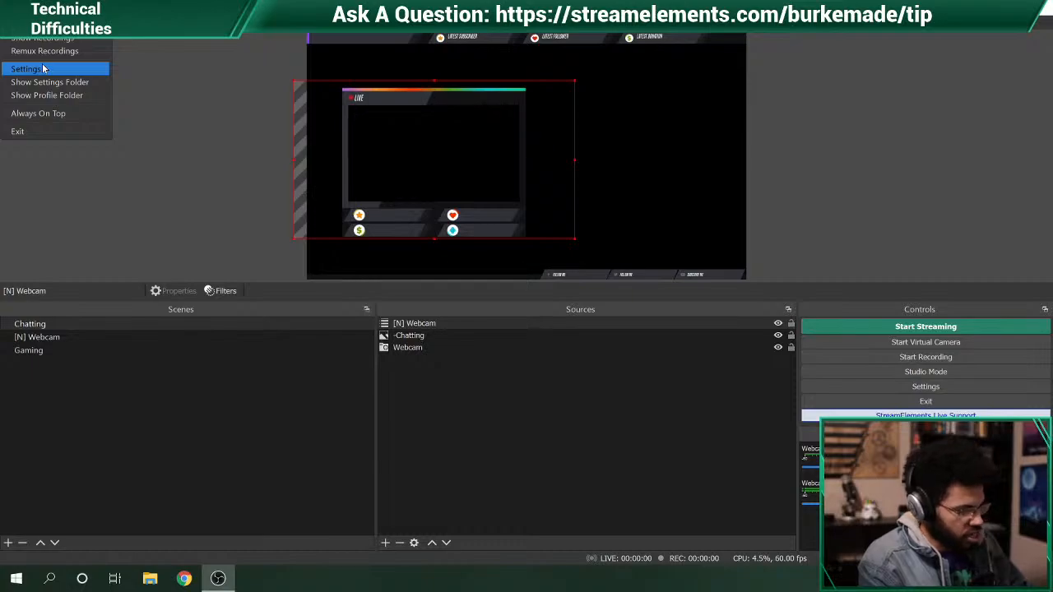
{"action": "left_click", "coordinate": [870, 150]}
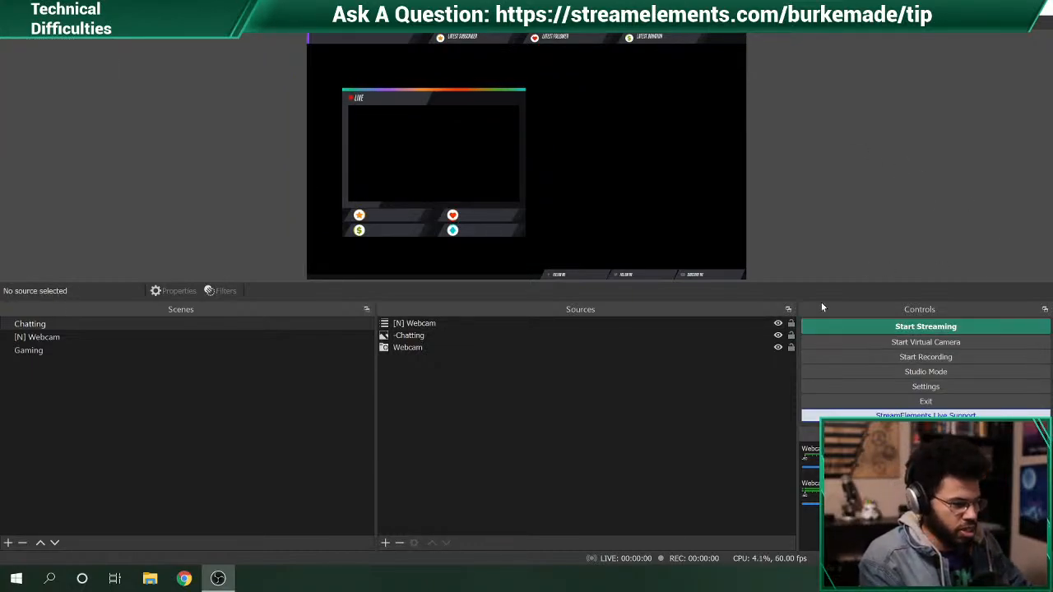
{"action": "left_click", "coordinate": [965, 387]}
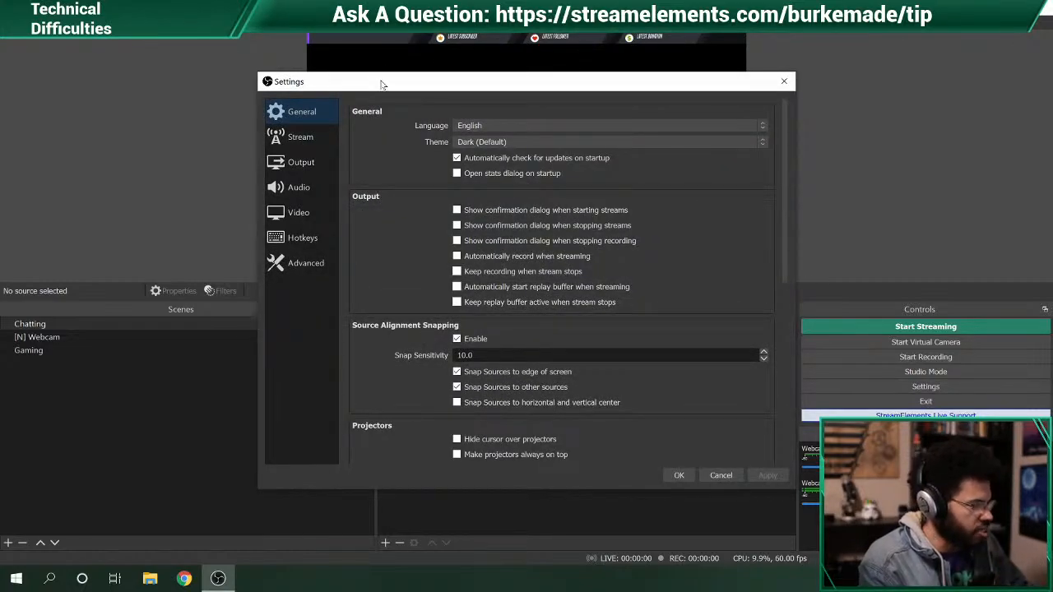
{"action": "left_click_drag", "start_coordinate": [381, 83], "coordinate": [367, 34]}
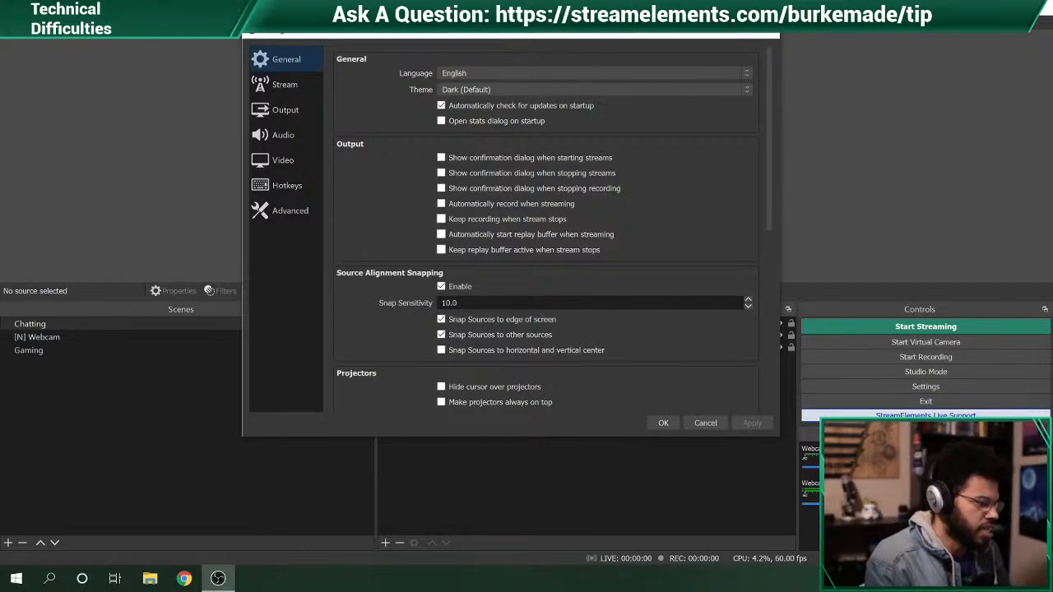
- Try the Acri and Rachni interface themes and return to the Dark (Default) theme
{"action": "left_click", "coordinate": [573, 93]}
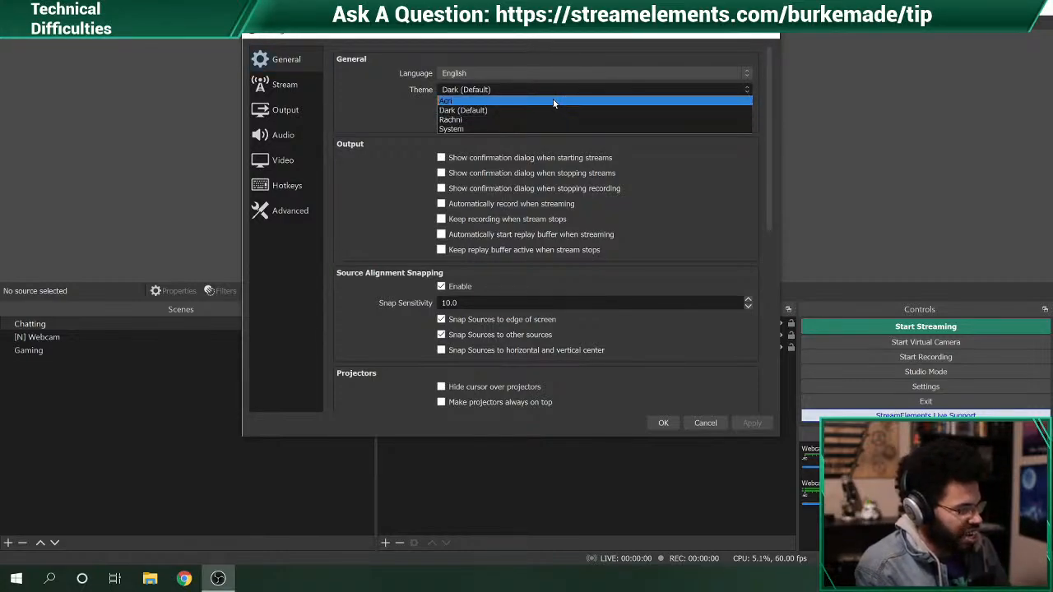
{"action": "key", "text": "Escape"}
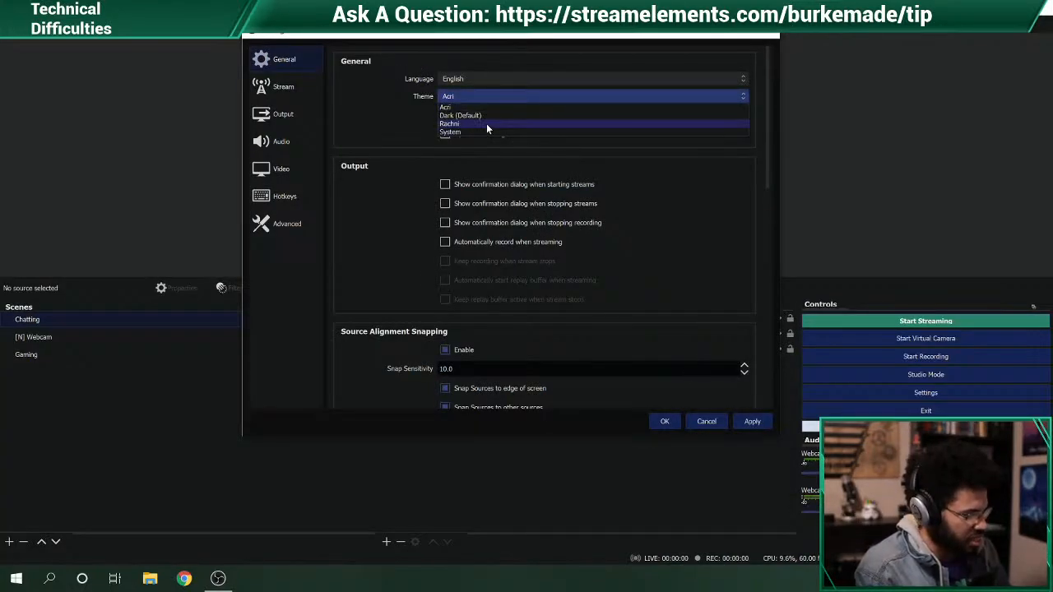
{"action": "left_click", "coordinate": [533, 123]}
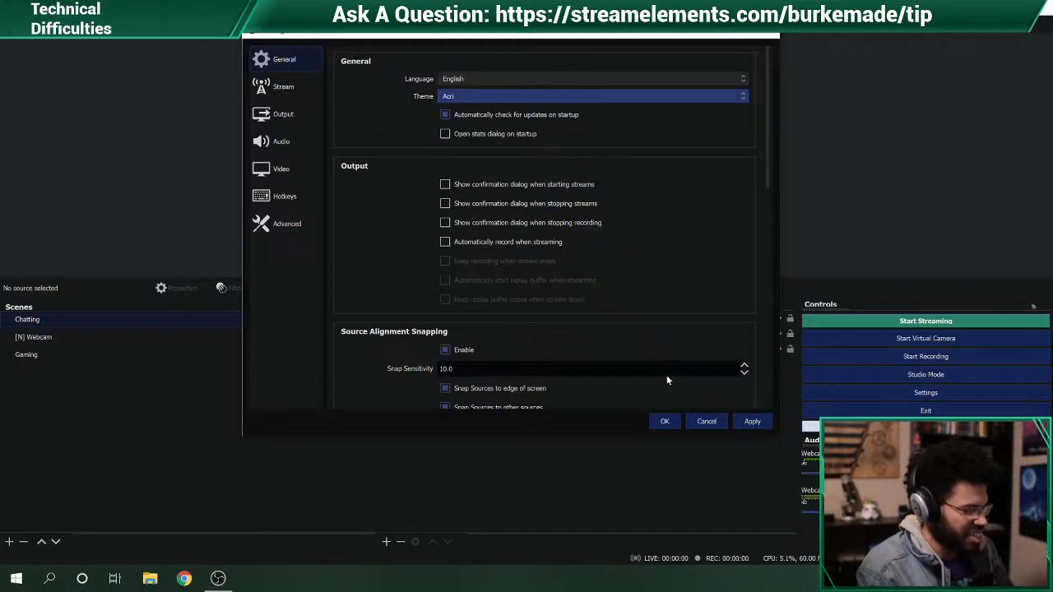
{"action": "left_click", "coordinate": [748, 421]}
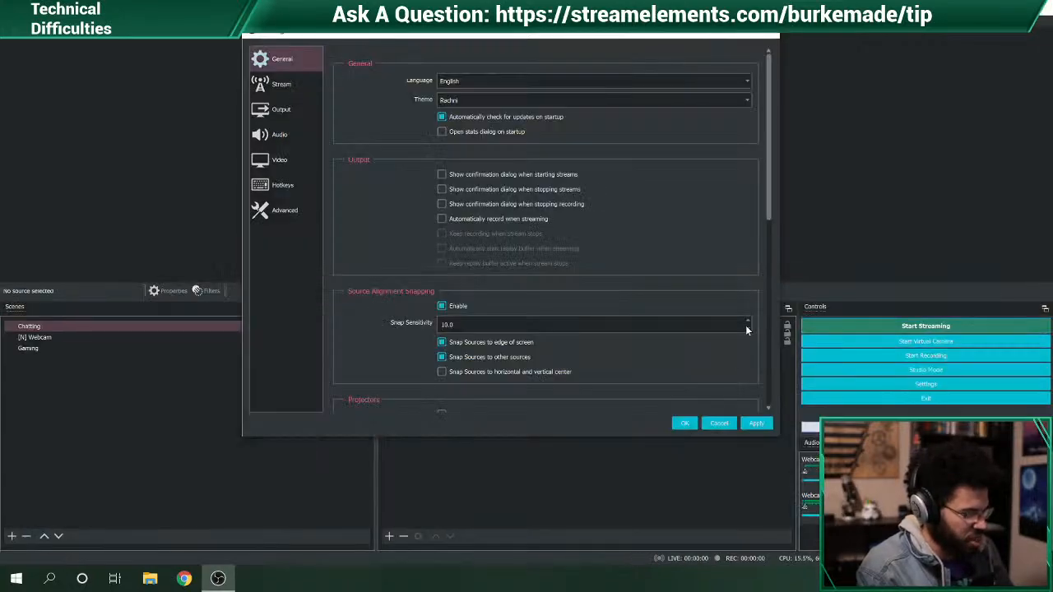
{"action": "left_click", "coordinate": [571, 108]}
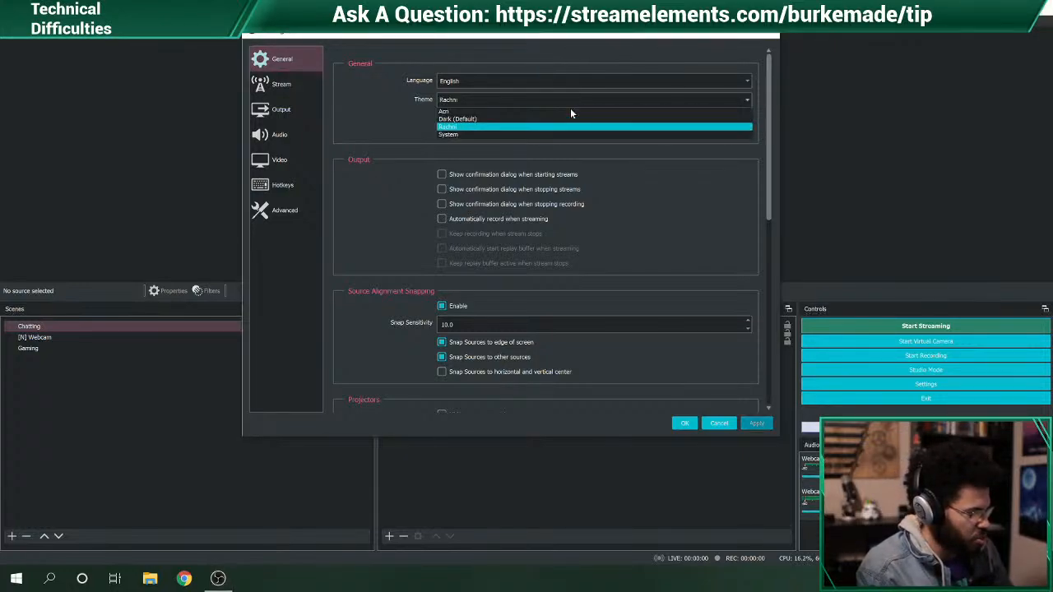
{"action": "left_click", "coordinate": [558, 121]}
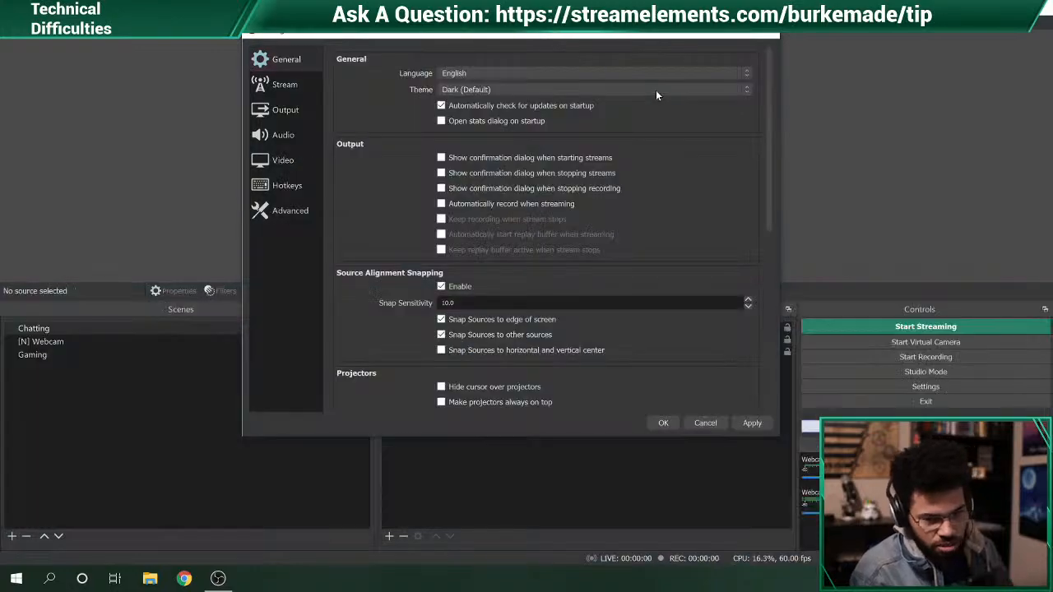
{"action": "left_click", "coordinate": [752, 422]}
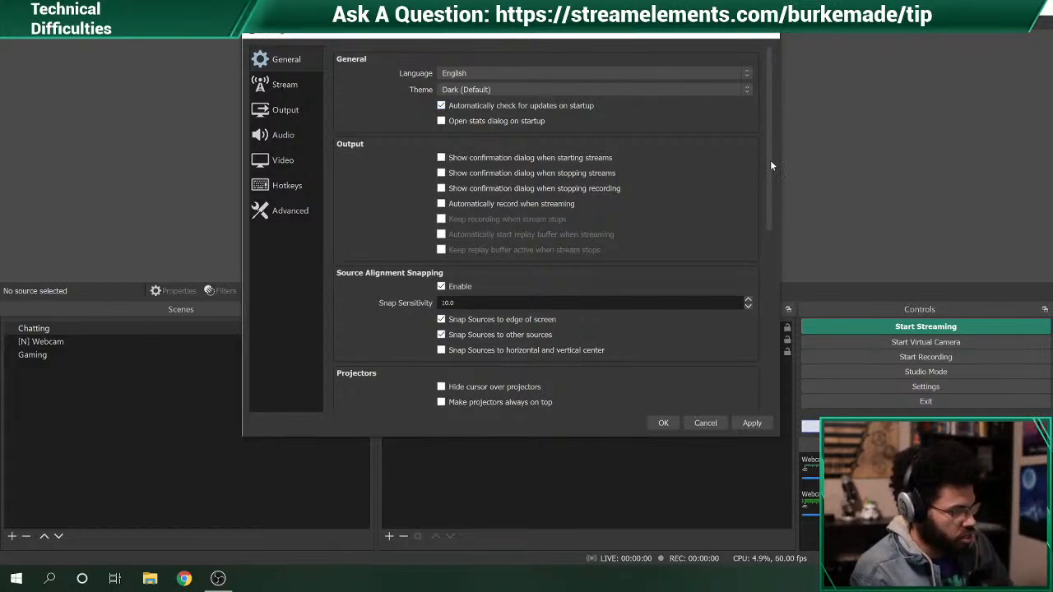
- Enable confirmation dialogs for starting and stopping streams and automatic recording when streaming, and close the settings
{"action": "left_click_drag", "start_coordinate": [768, 150], "coordinate": [776, 209]}
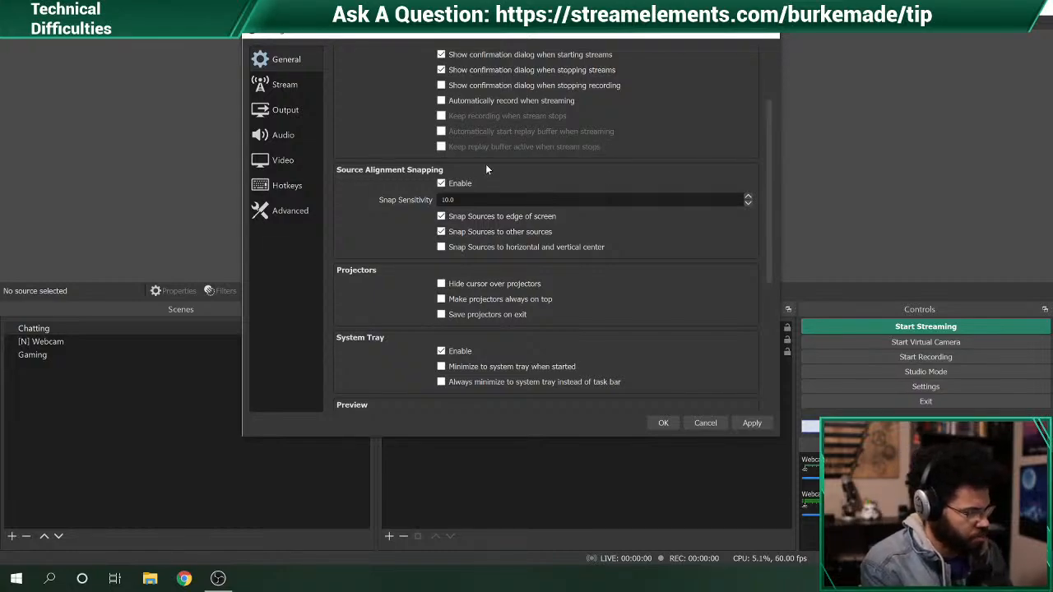
{"action": "left_click", "coordinate": [442, 102]}
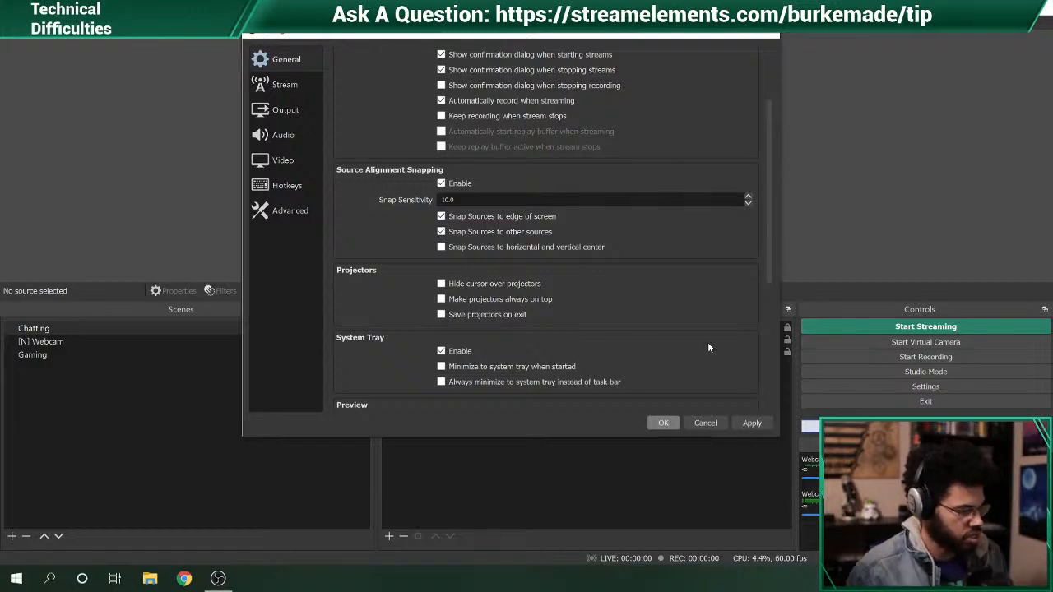
{"action": "key", "text": "Escape"}
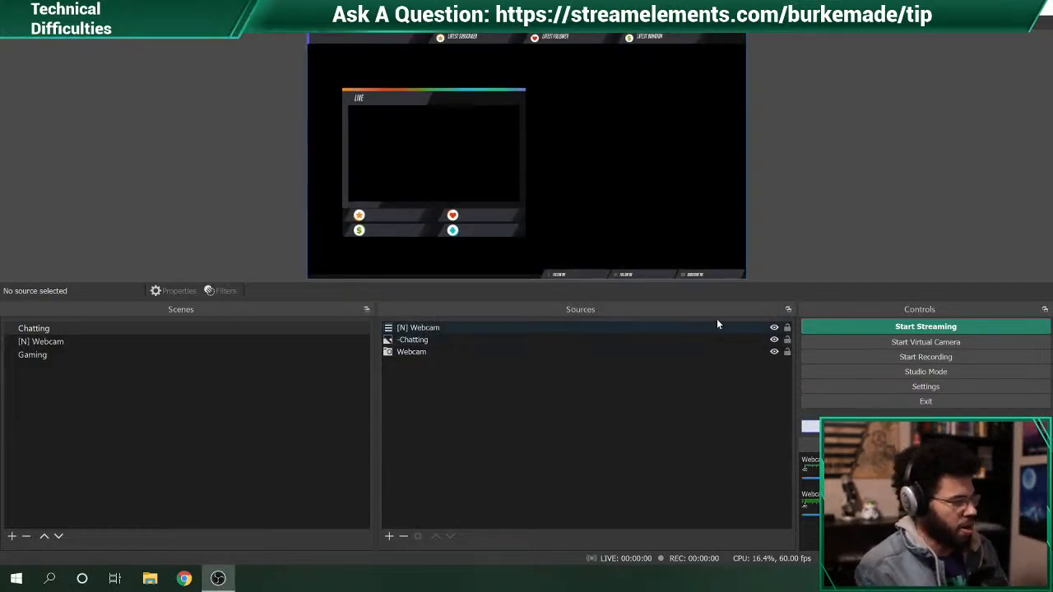
- Move the [N] Webcam source up and fully inside the canvas, close to its left edge
{"action": "left_click", "coordinate": [500, 194]}
{"action": "mouse_move", "coordinate": [499, 193]}
{"action": "left_mouse_down"}
{"action": "mouse_move", "coordinate": [576, 184]}
{"action": "mouse_move", "coordinate": [560, 148]}
{"action": "mouse_move", "coordinate": [546, 173]}
{"action": "mouse_move", "coordinate": [458, 178]}
{"action": "mouse_move", "coordinate": [522, 177]}
{"action": "mouse_move", "coordinate": [501, 174]}
{"action": "left_mouse_up"}
{"action": "left_click", "coordinate": [500, 174]}
{"action": "left_click", "coordinate": [501, 176]}
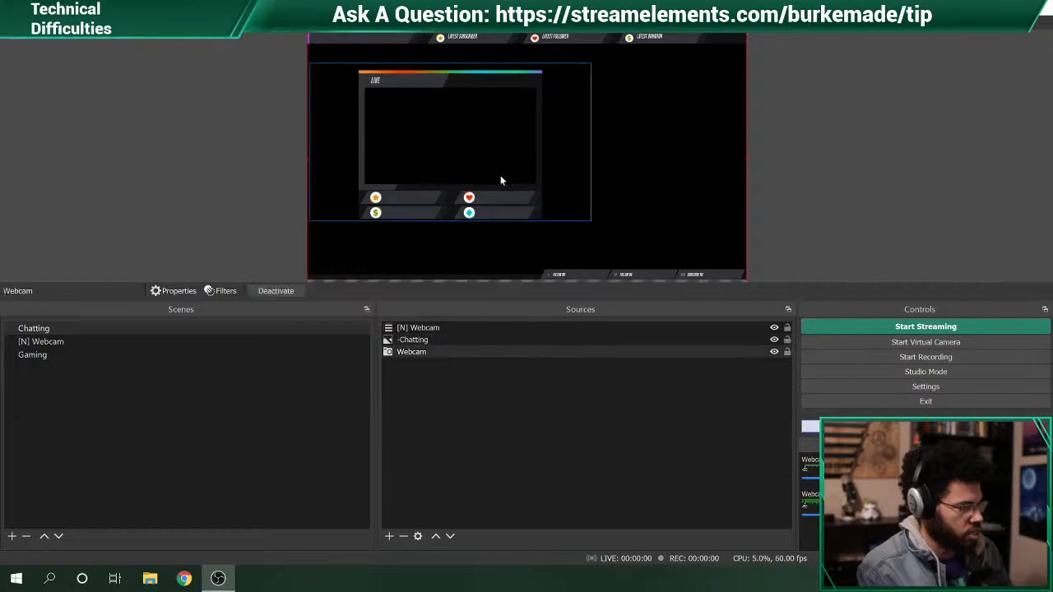
- Review the preview overflow options in the settings and move the [N] Webcam source partly past the canvas's left edge
{"action": "left_click", "coordinate": [930, 387]}
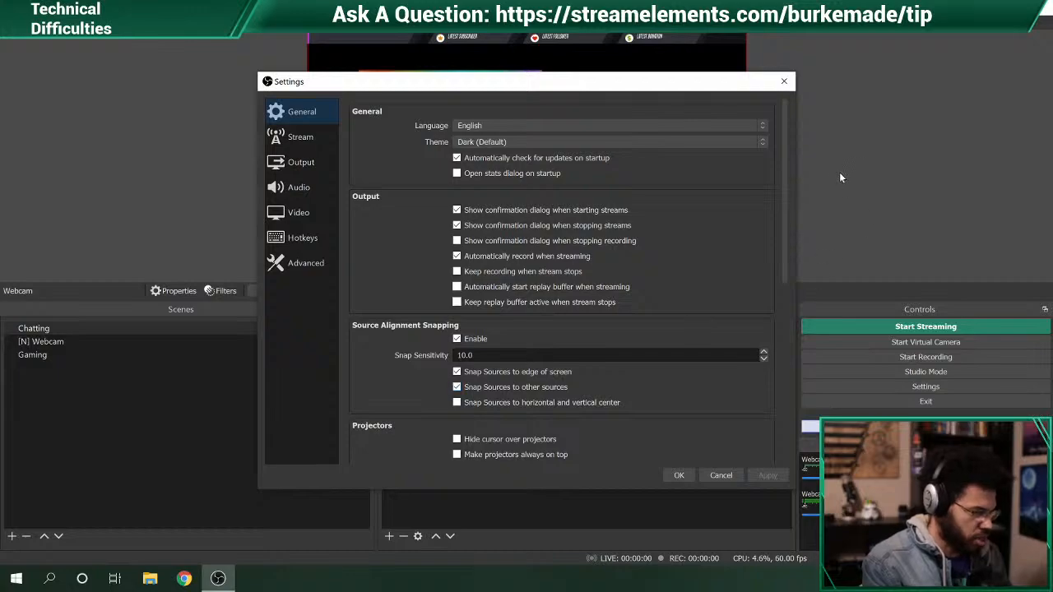
{"action": "left_click_drag", "start_coordinate": [784, 182], "coordinate": [800, 363]}
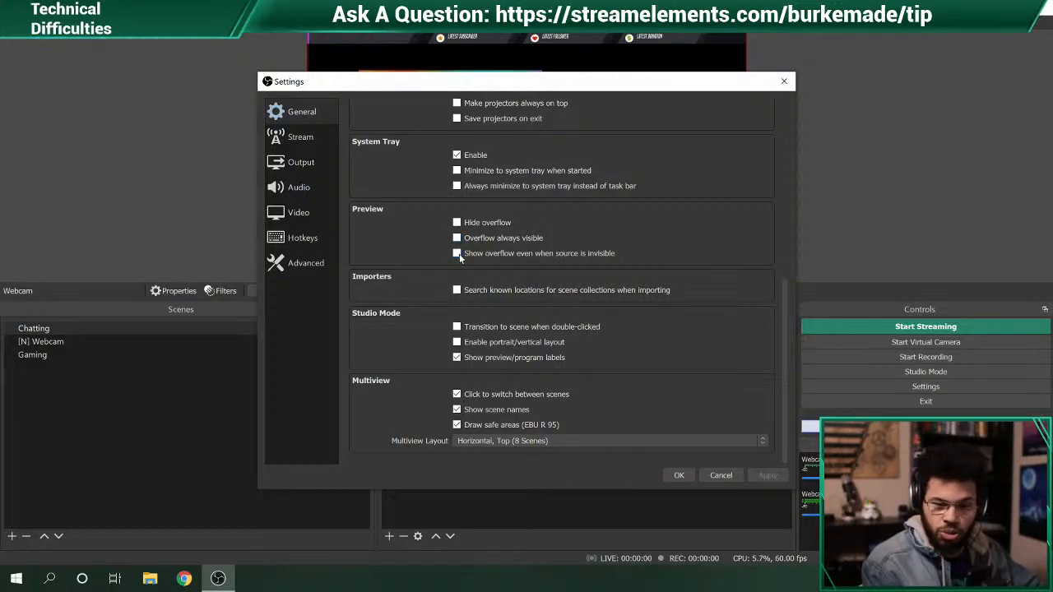
{"action": "left_click", "coordinate": [680, 477]}
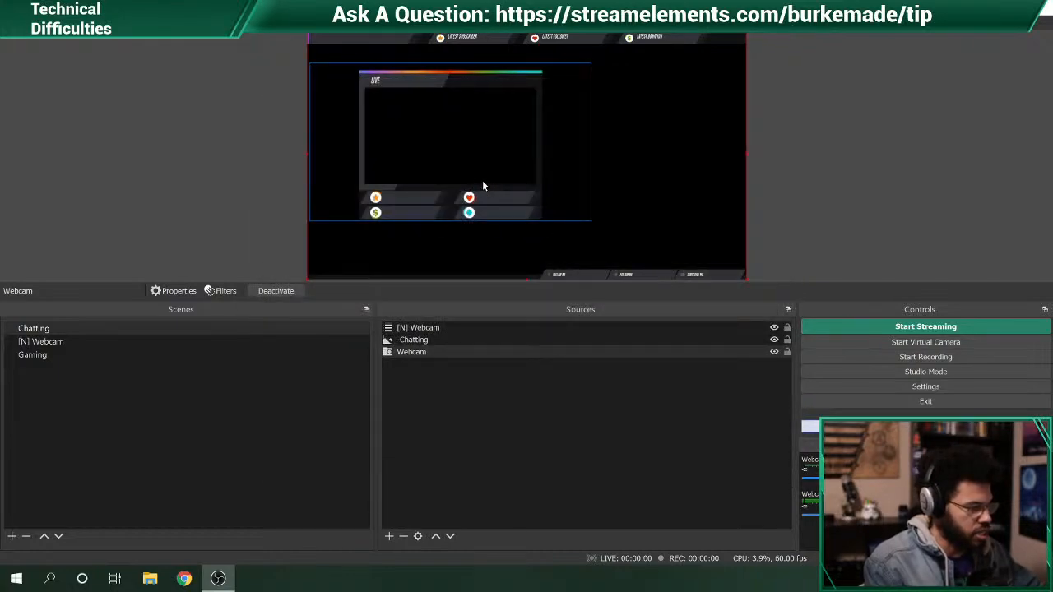
{"action": "left_click_drag", "start_coordinate": [457, 179], "coordinate": [440, 214]}
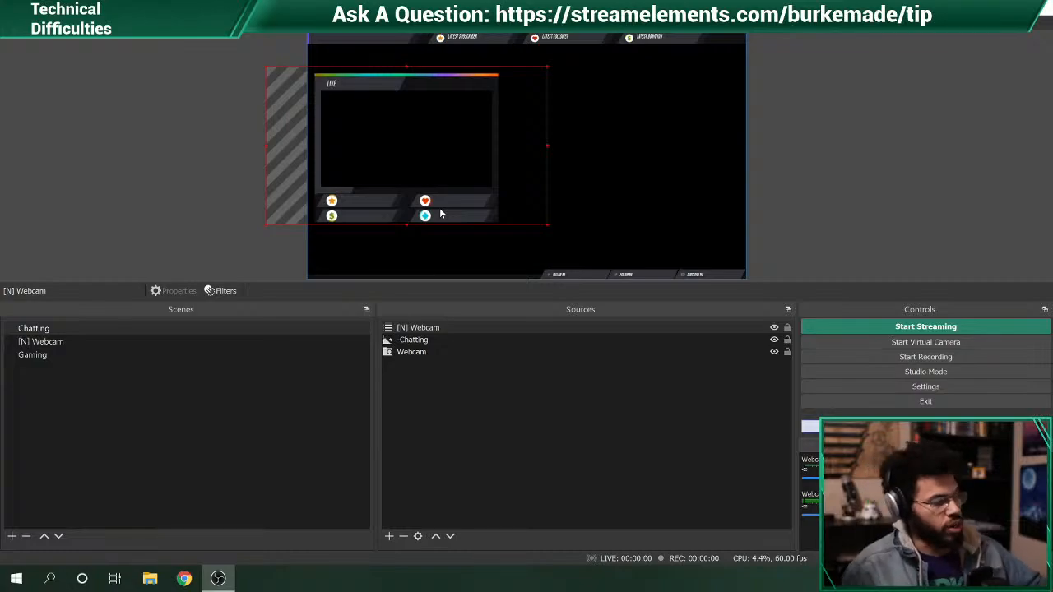
- Turn on Studio Mode and enable its general setting for transitioning to a scene when double-clicked
{"action": "left_click", "coordinate": [920, 373]}
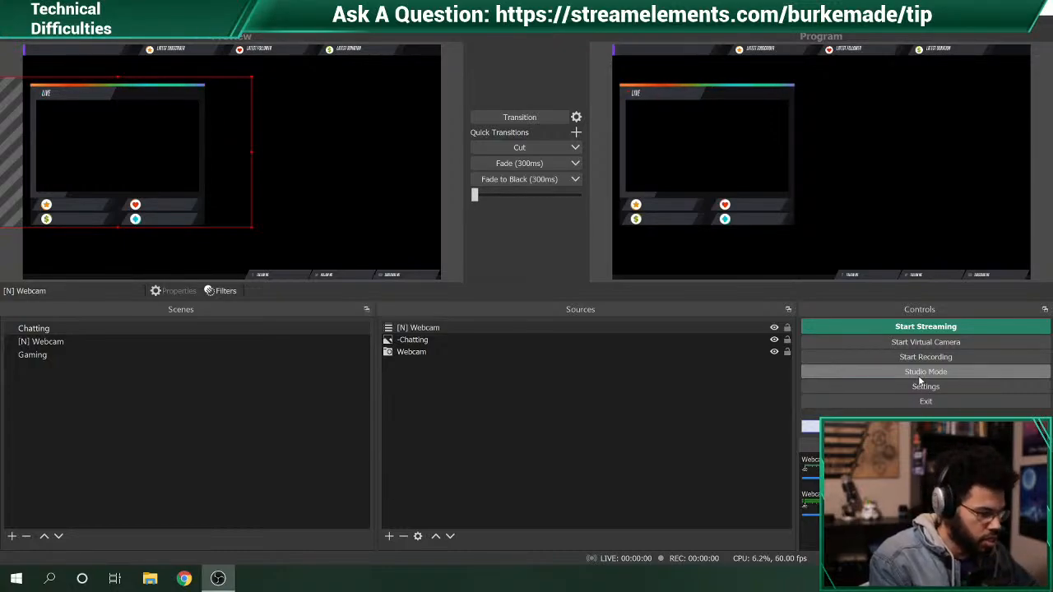
{"action": "left_click", "coordinate": [922, 387]}
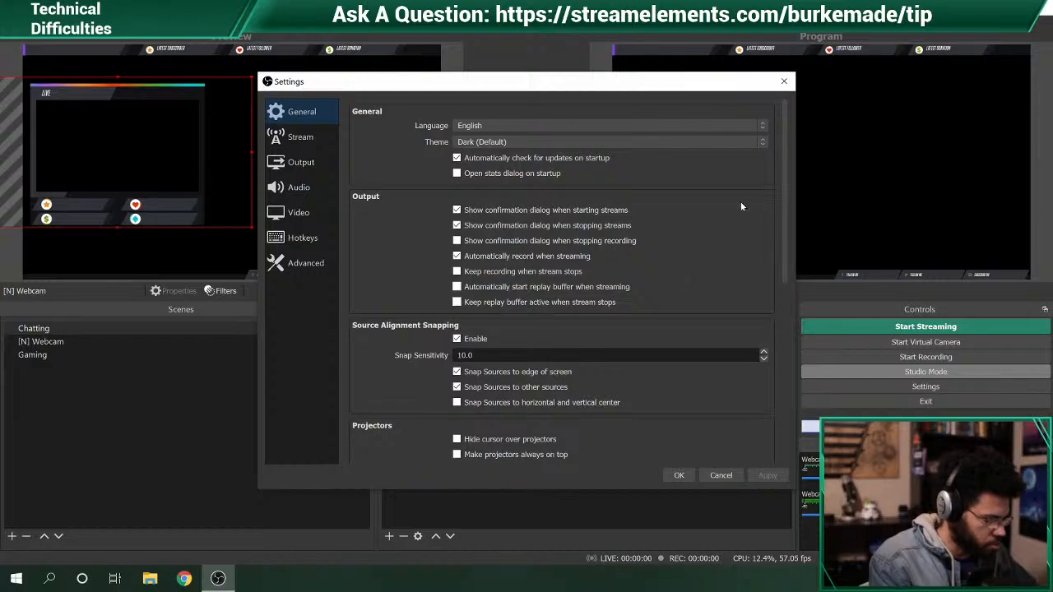
{"action": "left_click_drag", "start_coordinate": [786, 214], "coordinate": [783, 403]}
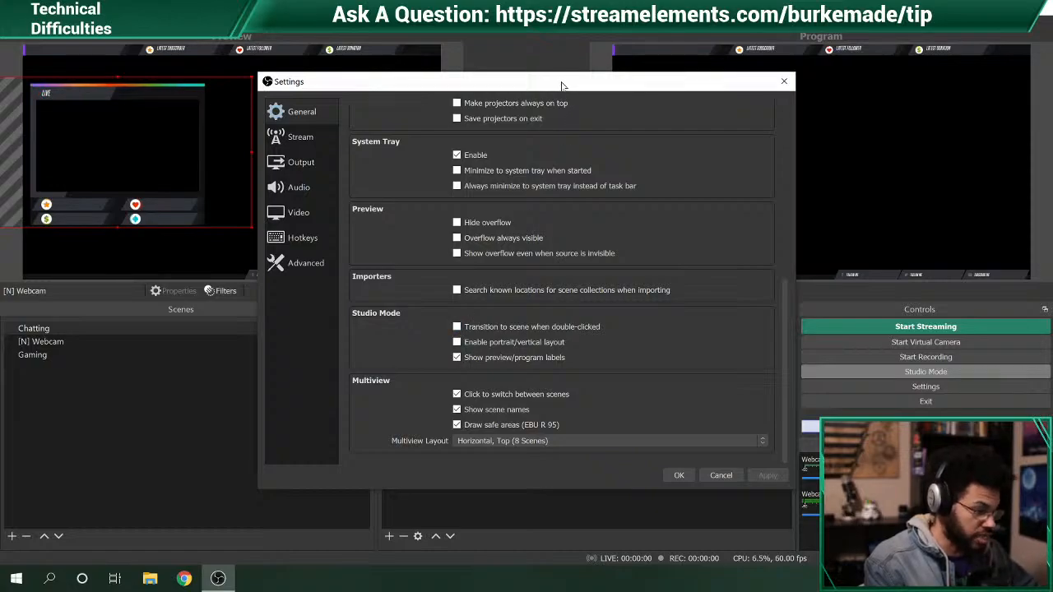
{"action": "left_click_drag", "start_coordinate": [560, 87], "coordinate": [552, 266]}
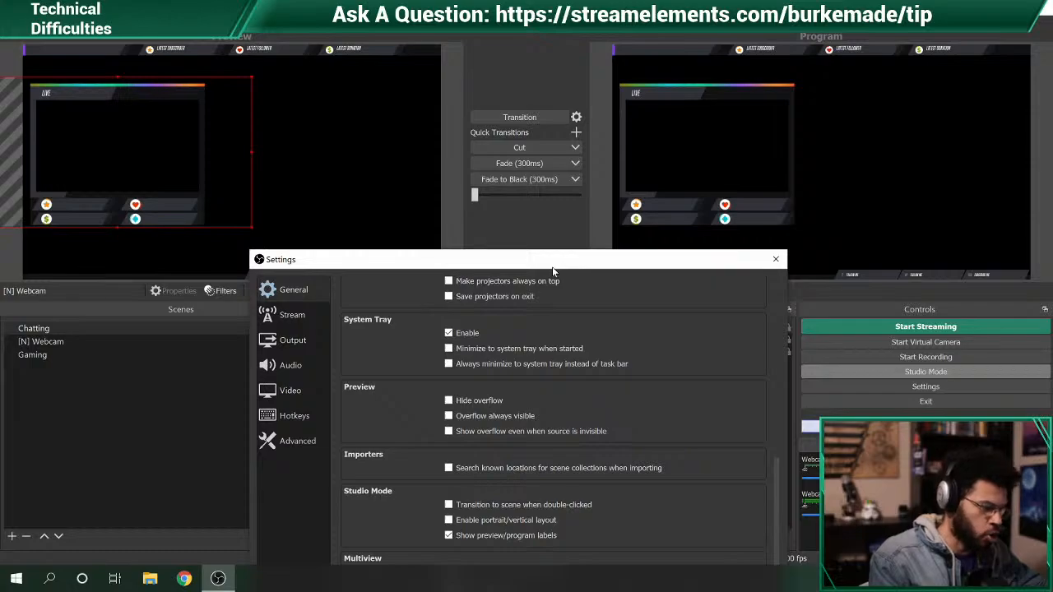
{"action": "left_click_drag", "start_coordinate": [552, 266], "coordinate": [534, 159]}
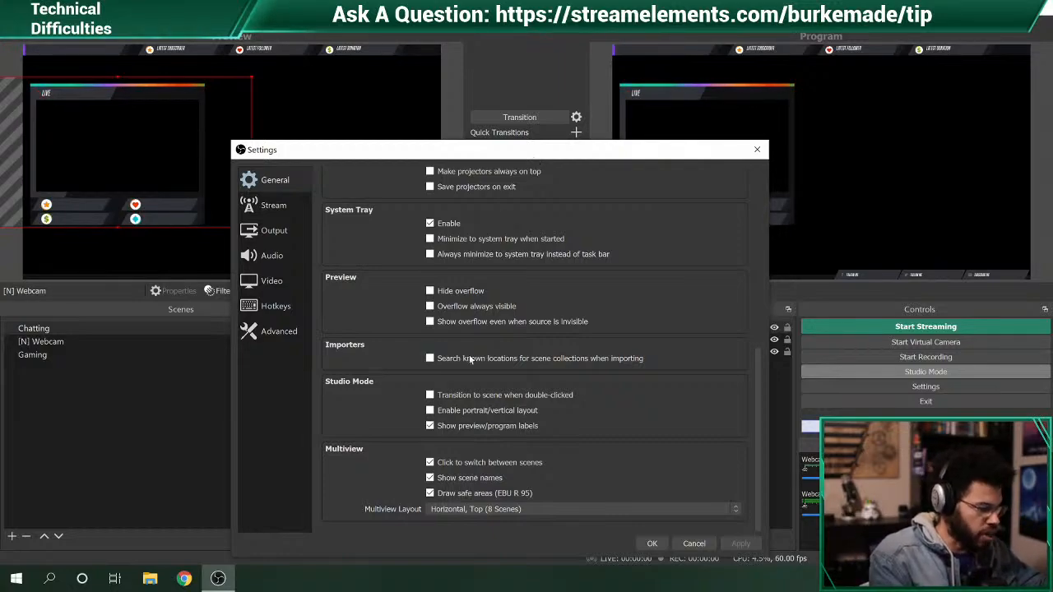
{"action": "left_click", "coordinate": [430, 395]}
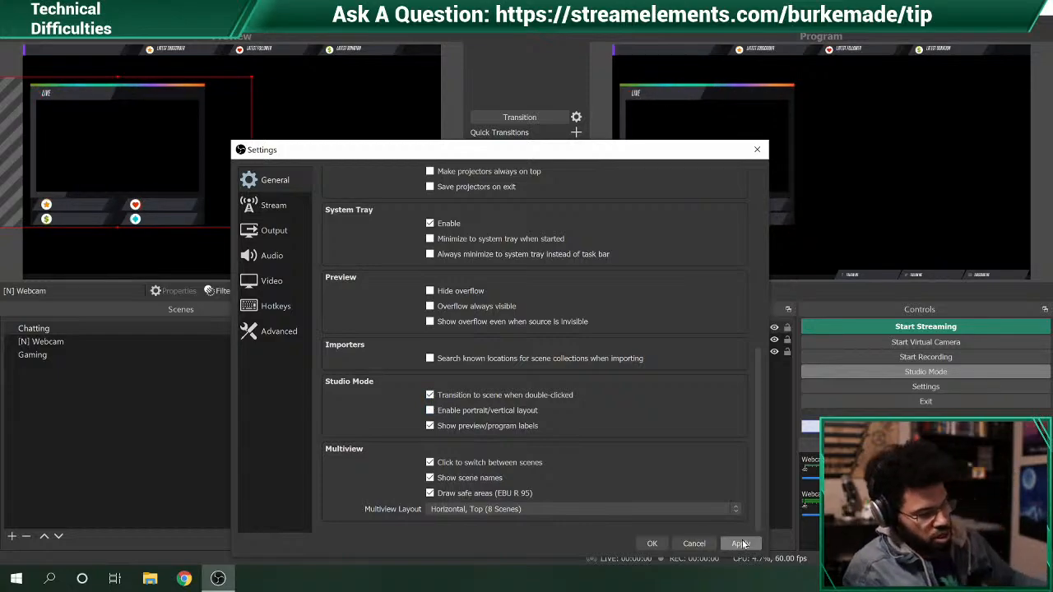
- Save the Studio Mode settings and transition the Gaming scene, followed by the Chatting scene, to Program
{"action": "left_click", "coordinate": [741, 543]}
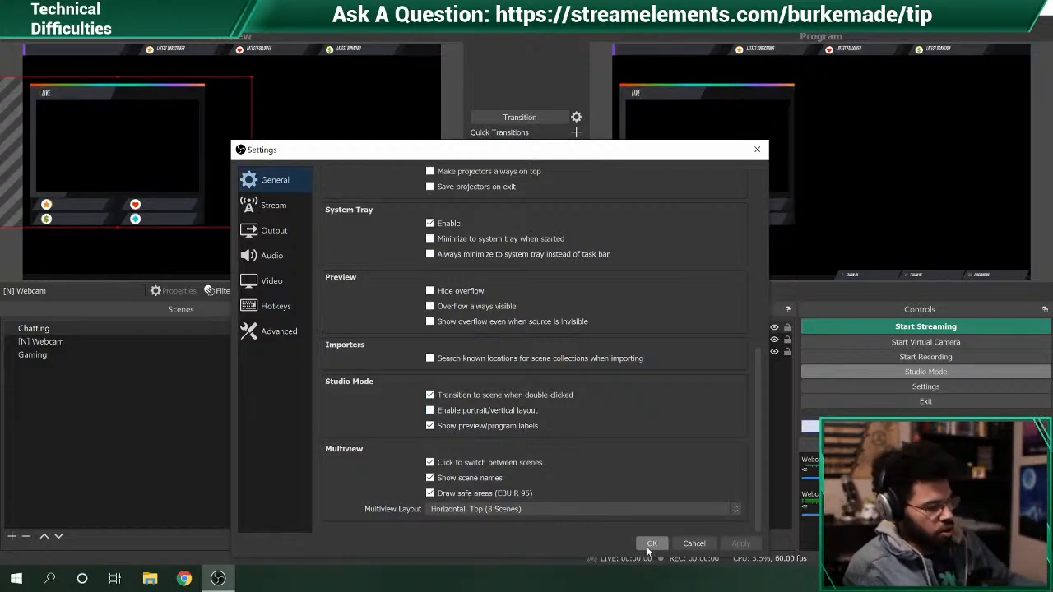
{"action": "left_click", "coordinate": [649, 544]}
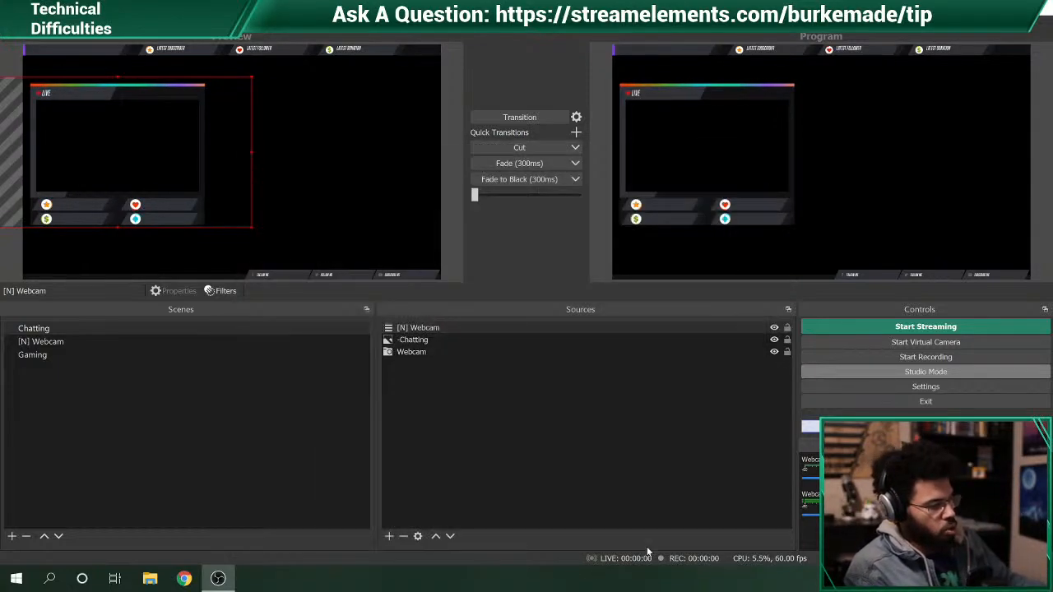
{"action": "left_click", "coordinate": [58, 329]}
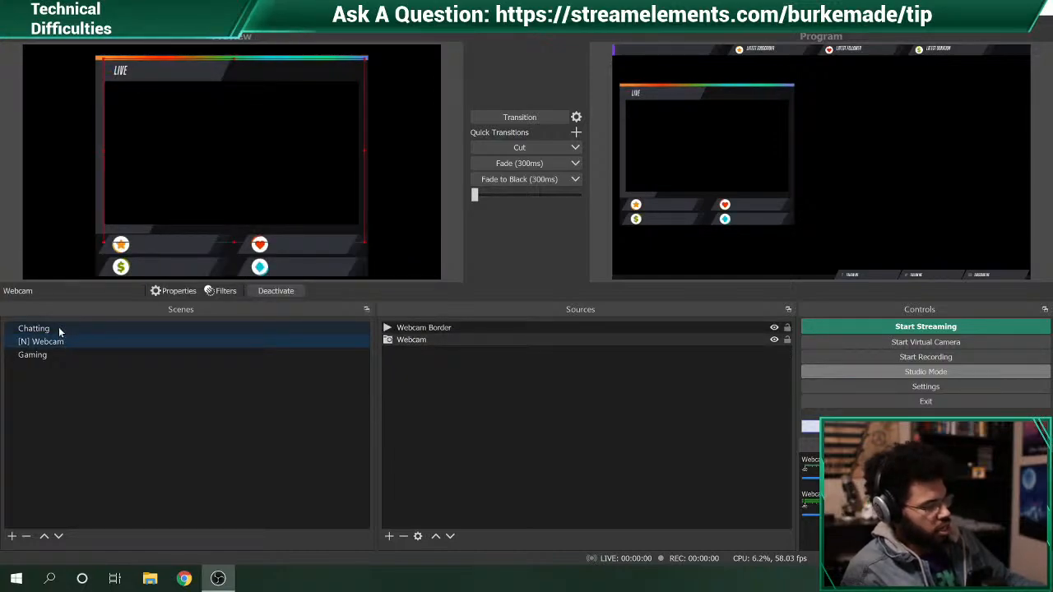
{"action": "left_click", "coordinate": [57, 355]}
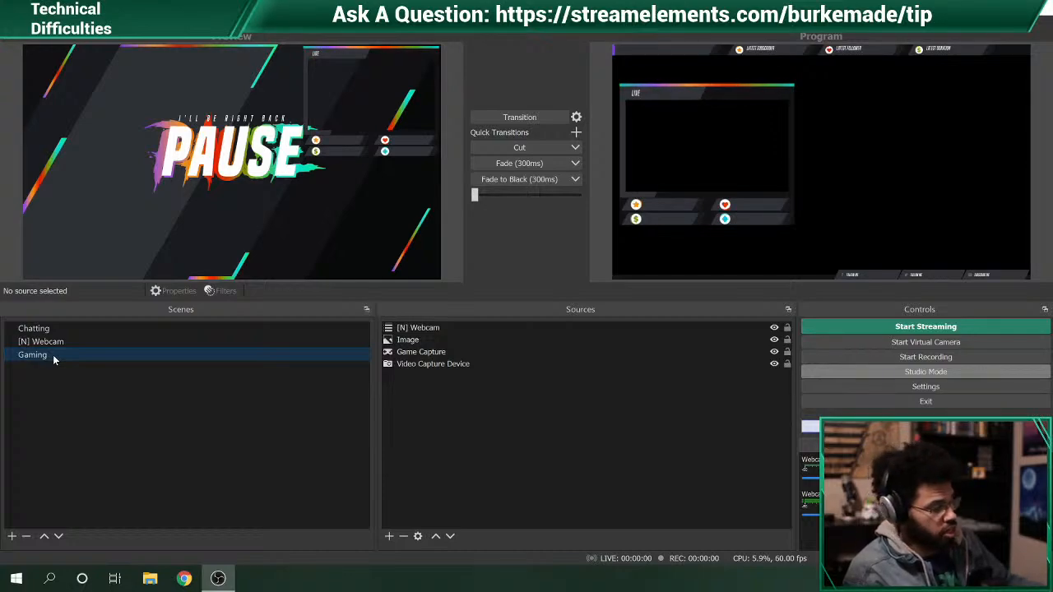
{"action": "double_click", "coordinate": [52, 355]}
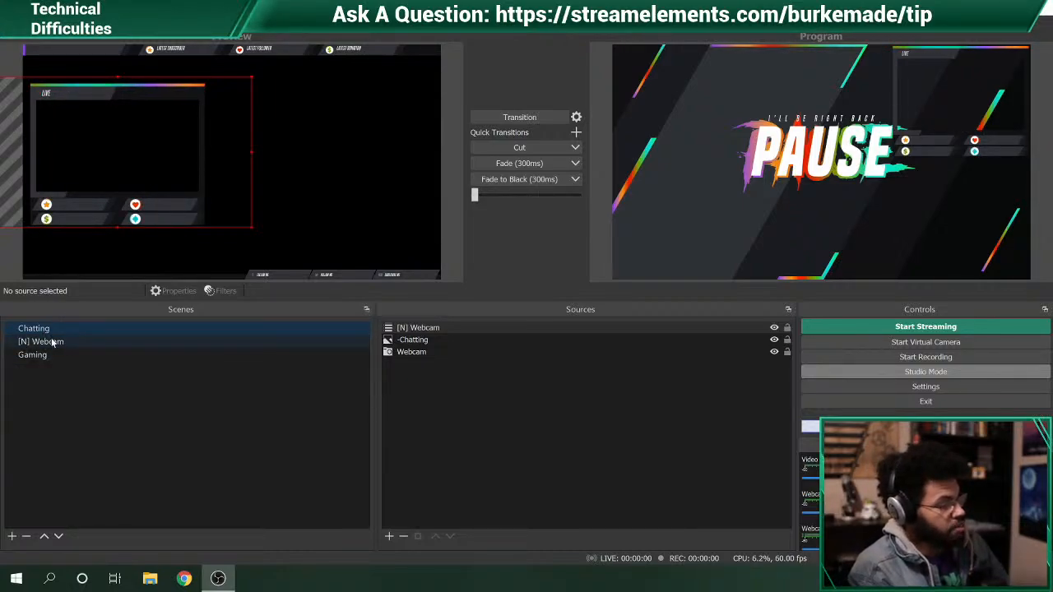
{"action": "left_click", "coordinate": [52, 341]}
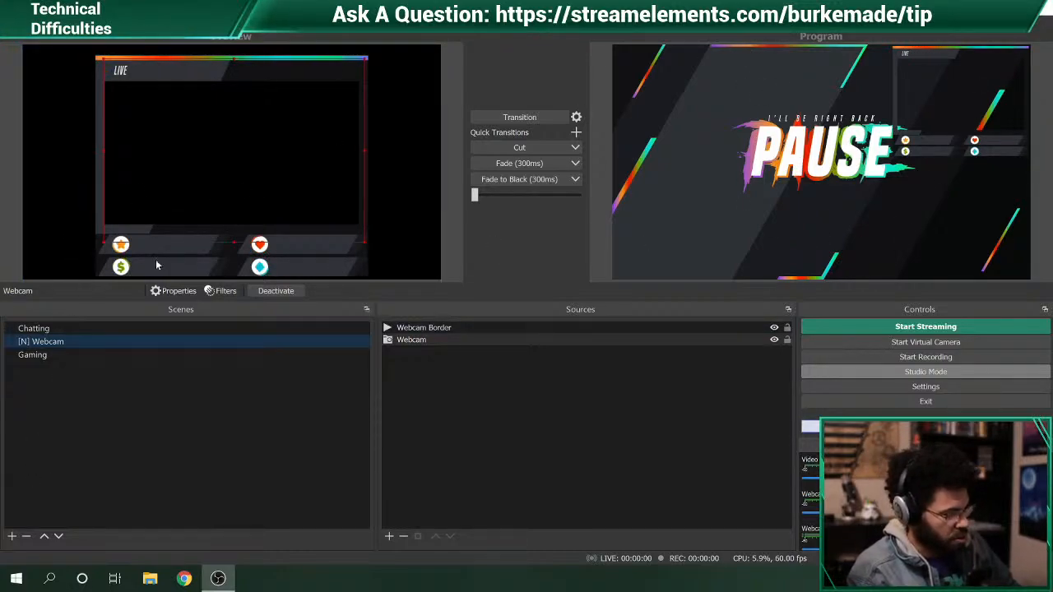
{"action": "double_click", "coordinate": [50, 338]}
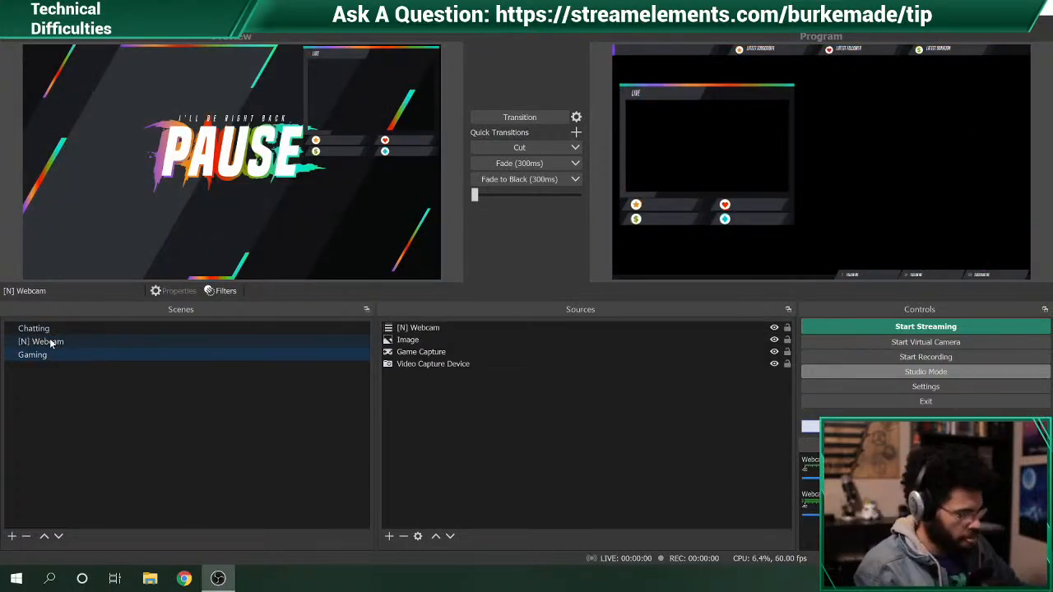
- Review the Multiview options in the General settings and close the settings unchanged
{"action": "left_click", "coordinate": [1011, 392]}
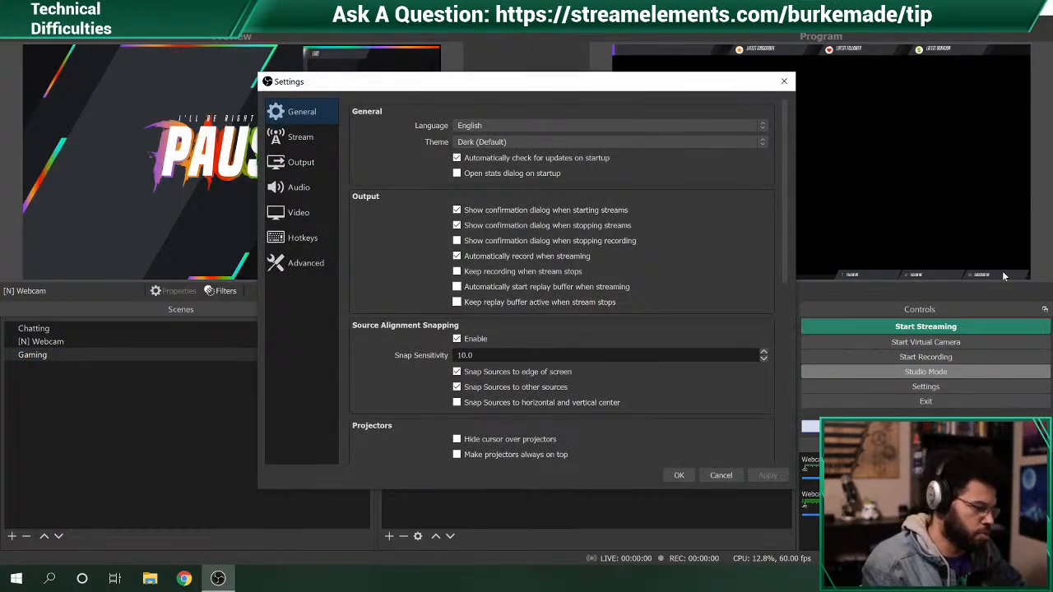
{"action": "left_click_drag", "start_coordinate": [785, 215], "coordinate": [782, 401]}
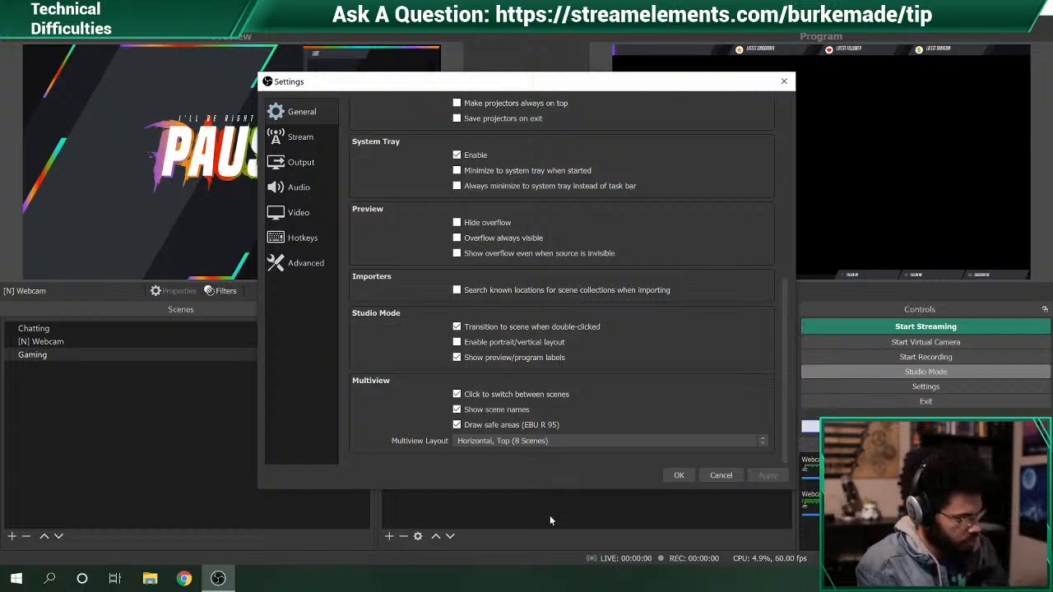
{"action": "left_click", "coordinate": [678, 476]}
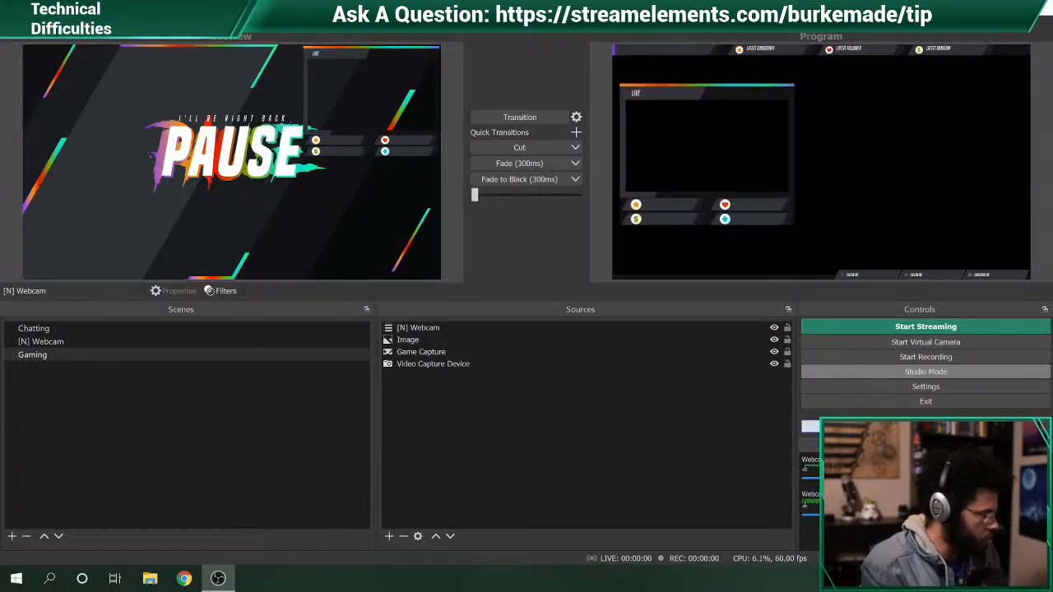
- Open the fullscreen Multiview on display 1 and switch the preview between the Chatting, [N] Webcam and Gaming scenes
{"action": "left_click", "coordinate": [57, 24]}
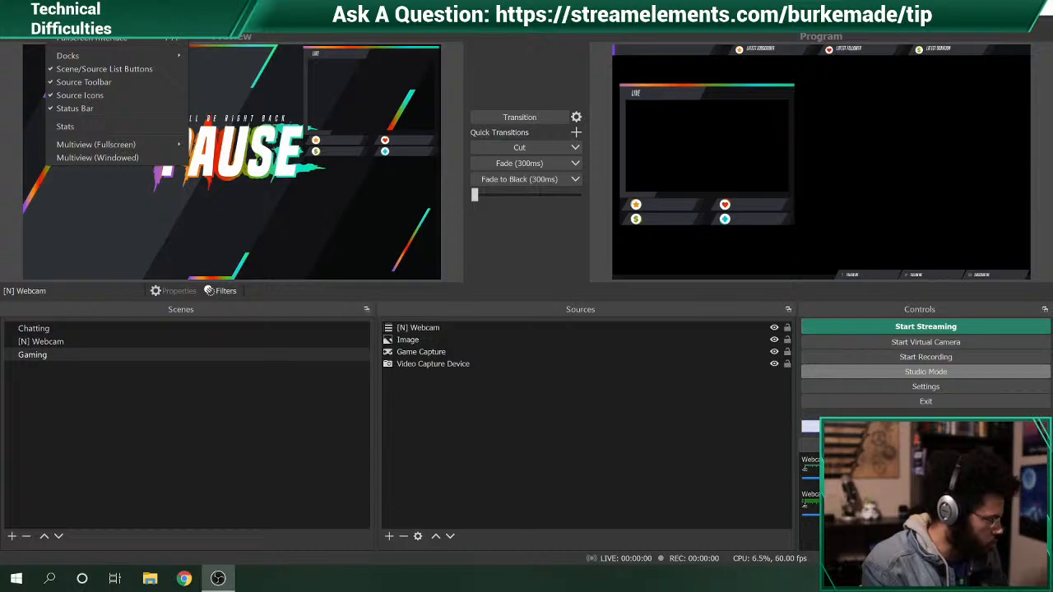
{"action": "mouse_move", "coordinate": [97, 148]}
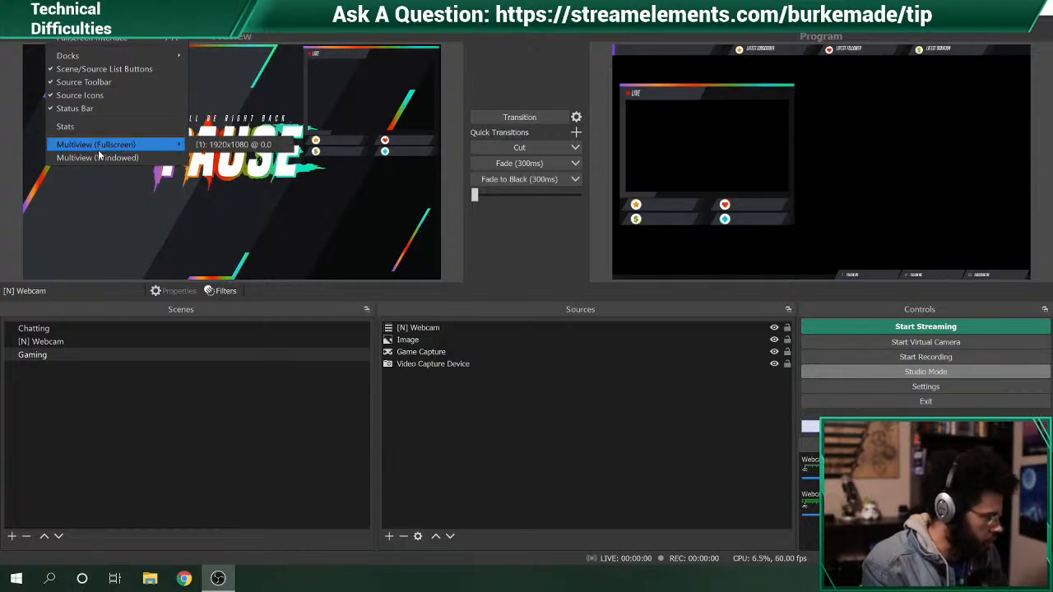
{"action": "left_click", "coordinate": [215, 146]}
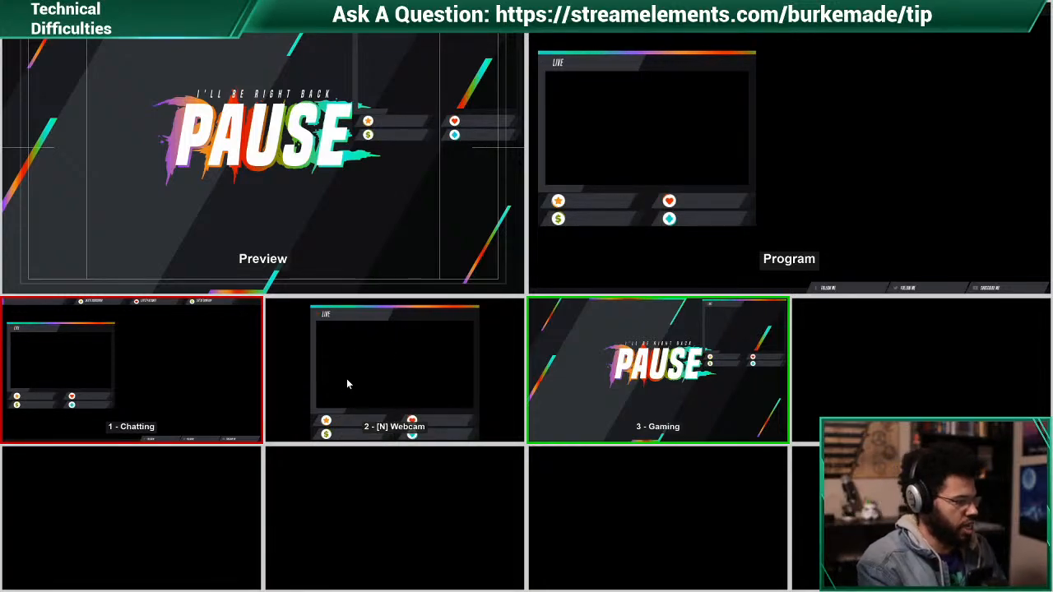
{"action": "left_click", "coordinate": [201, 362]}
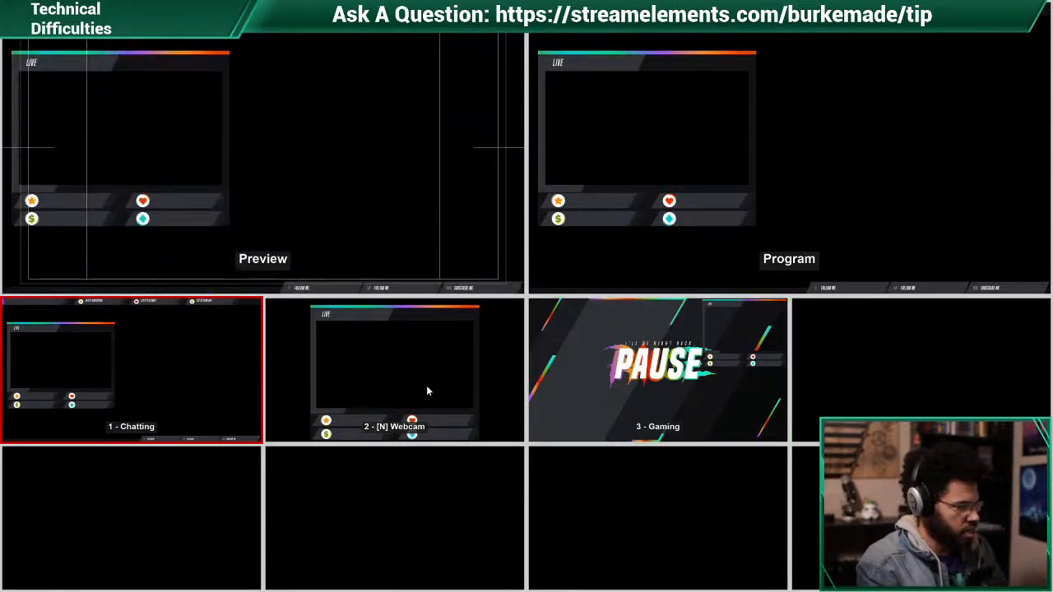
{"action": "left_click", "coordinate": [426, 387]}
{"action": "left_click", "coordinate": [678, 394]}
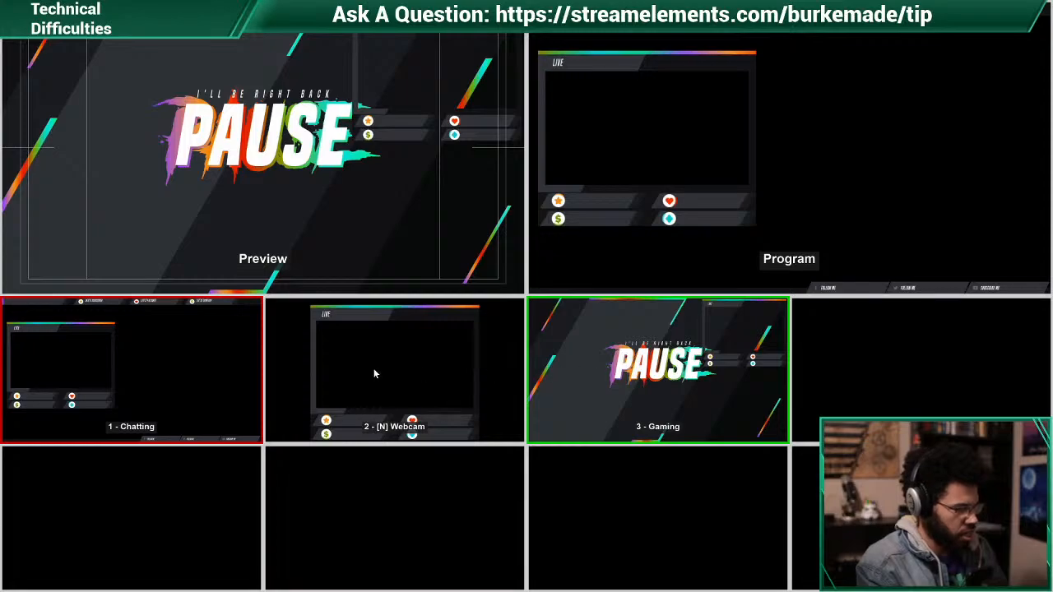
{"action": "left_click", "coordinate": [335, 377]}
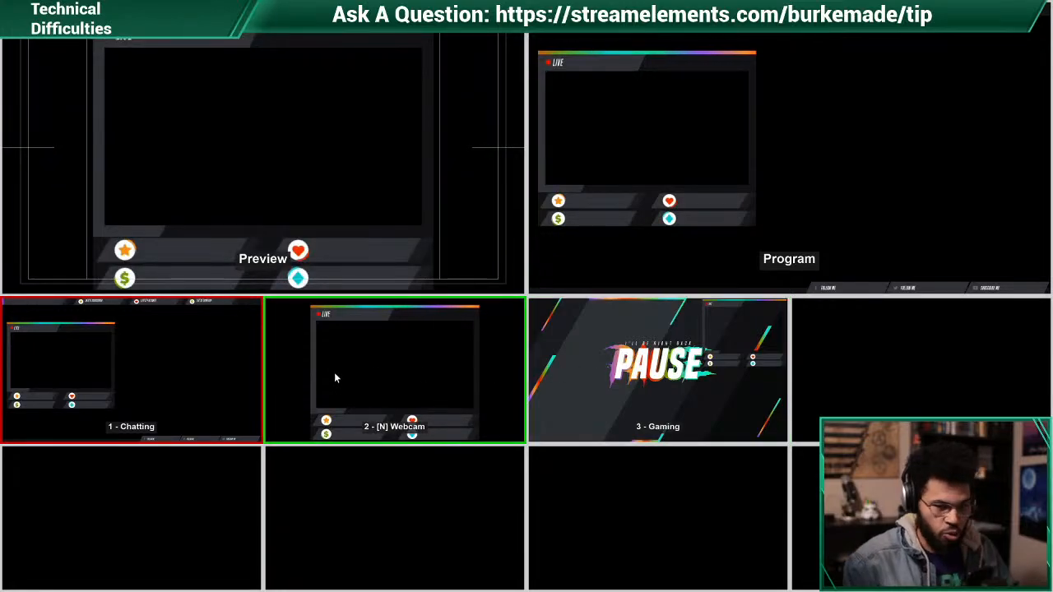
{"action": "left_click", "coordinate": [151, 362]}
- Transition the [N] Webcam, Chatting and Gaming scenes to Program in turn from the Multiview, and close it
{"action": "double_click", "coordinate": [389, 370]}
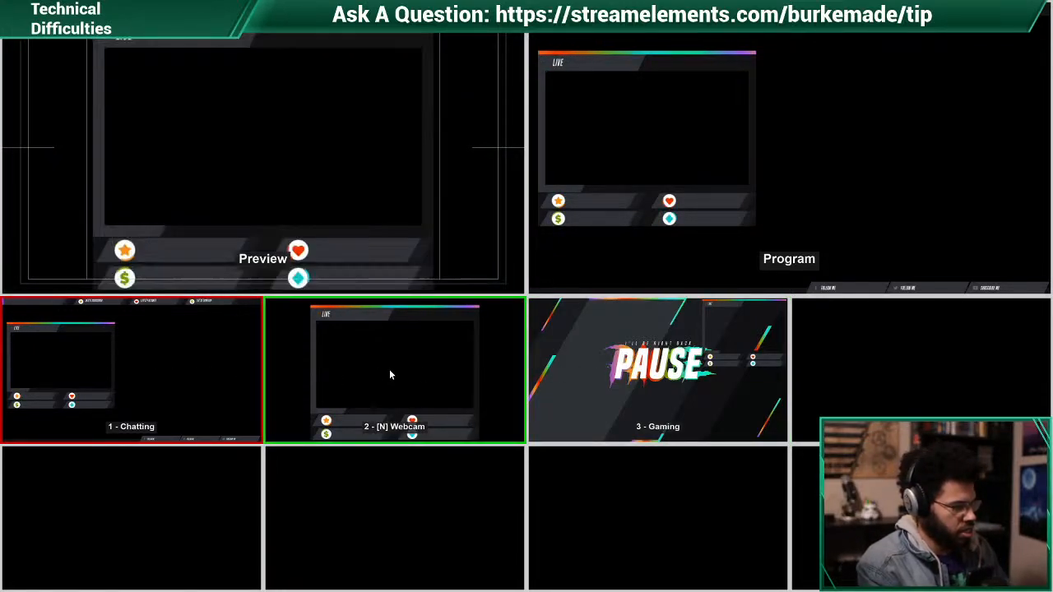
{"action": "double_click", "coordinate": [104, 372]}
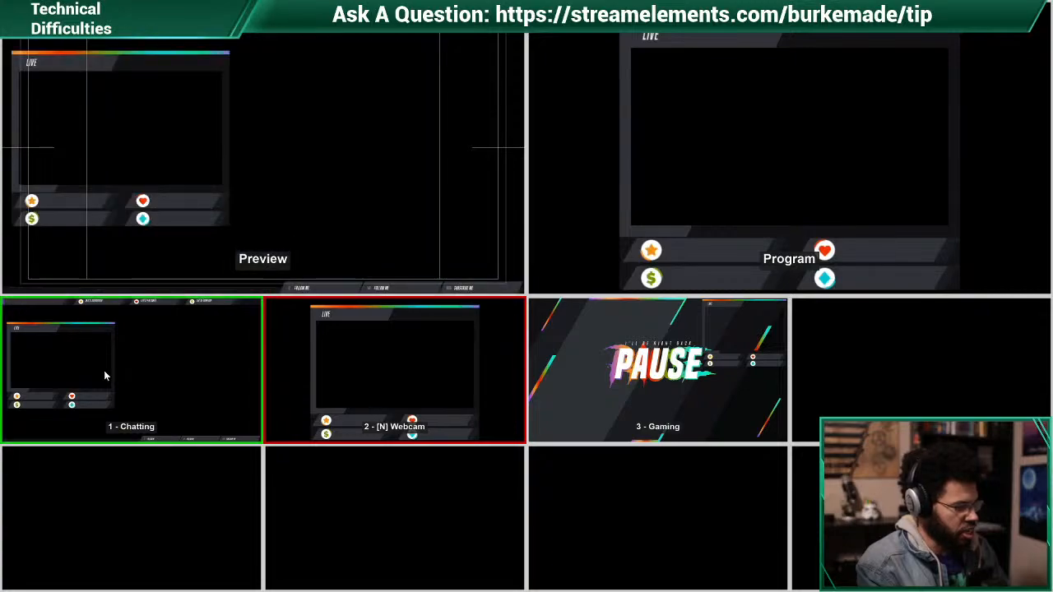
{"action": "double_click", "coordinate": [658, 434]}
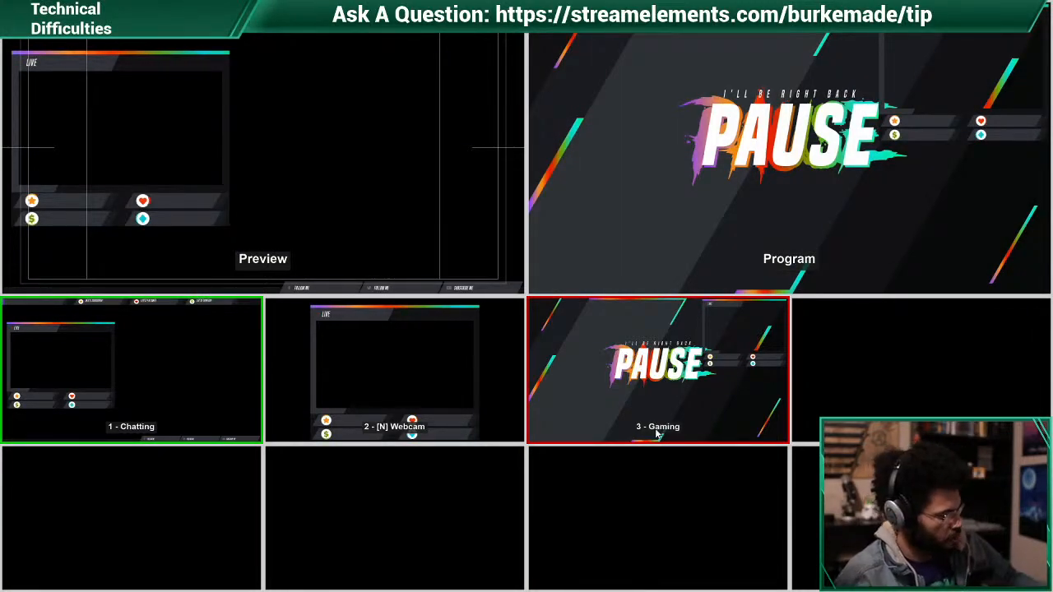
{"action": "key", "text": "Escape"}
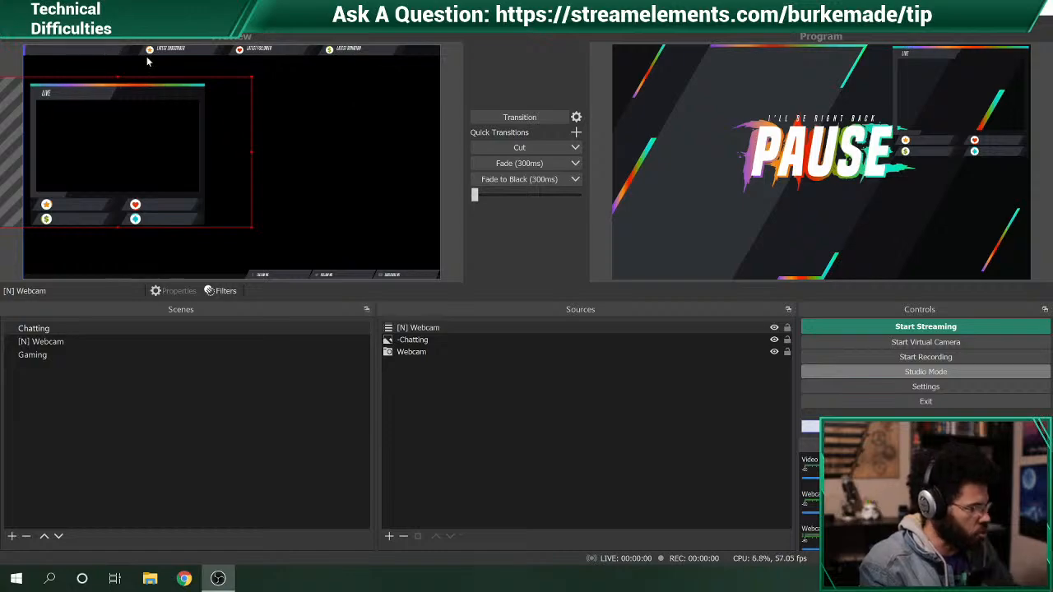
- Review the available services in the Stream settings and select Twitch as the service
{"action": "left_click", "coordinate": [927, 392]}
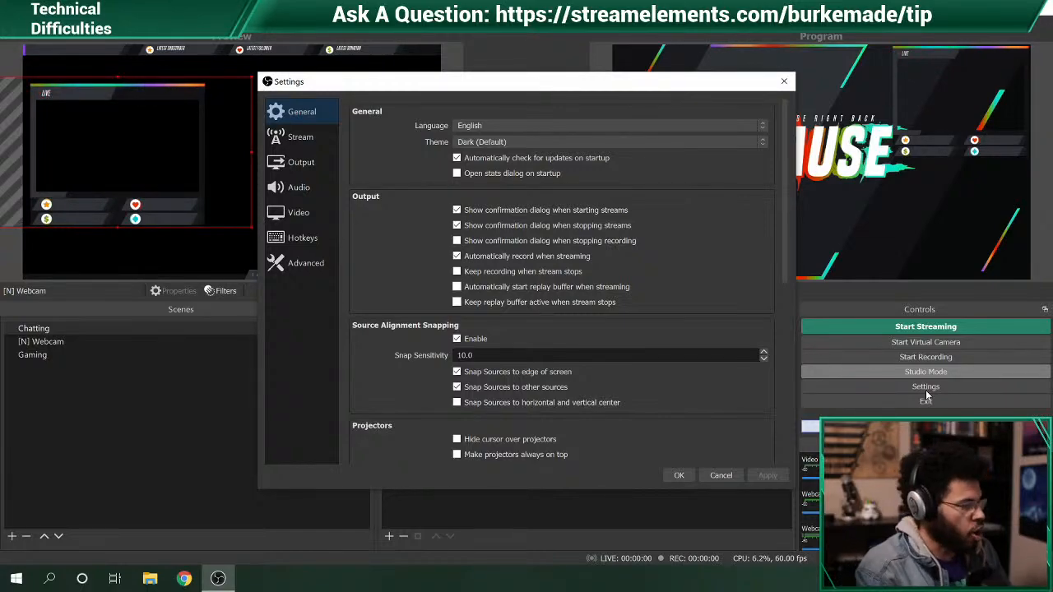
{"action": "left_click", "coordinate": [313, 140]}
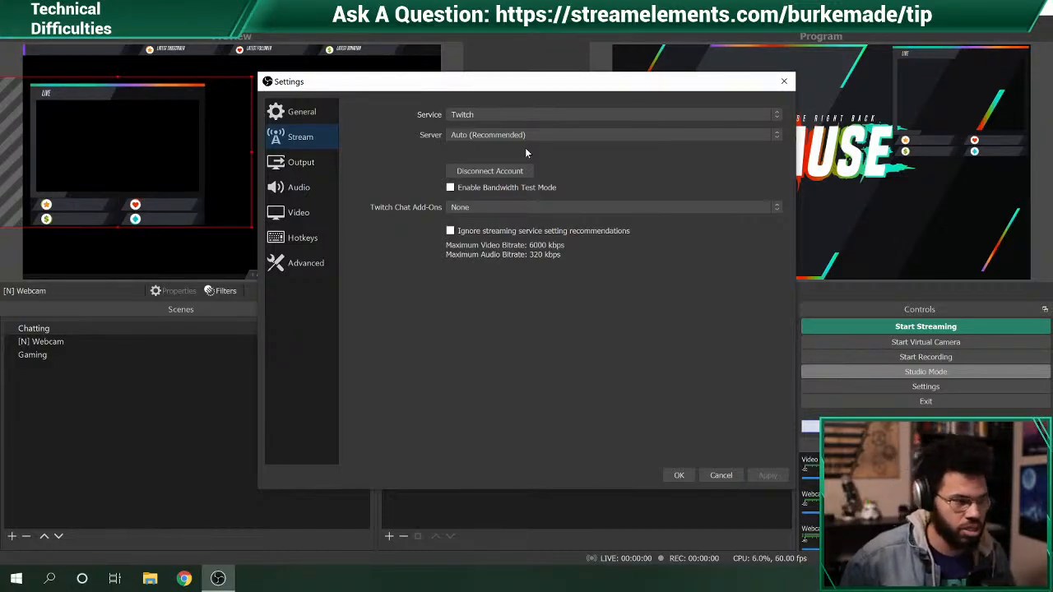
{"action": "left_click", "coordinate": [634, 118]}
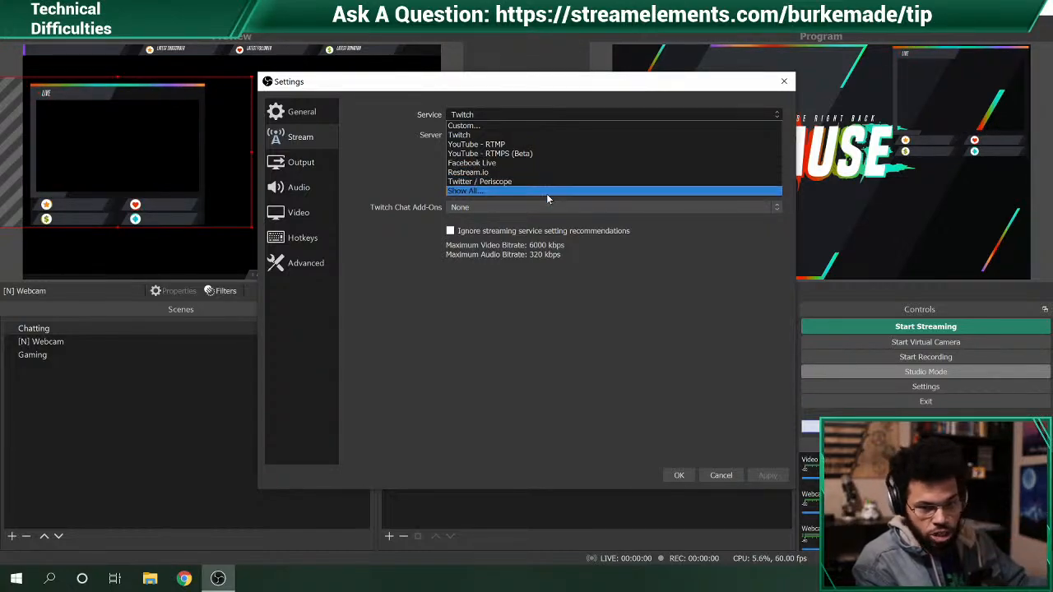
{"action": "left_click", "coordinate": [525, 136]}
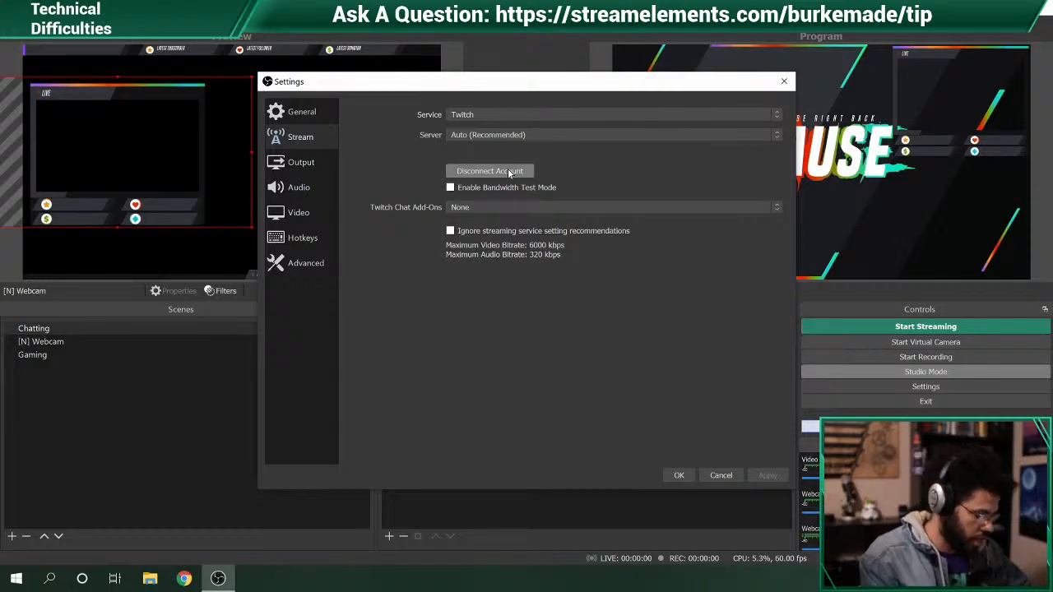
- Disconnect the linked Twitch account and activate the Stream Key field
{"action": "left_click", "coordinate": [508, 171]}
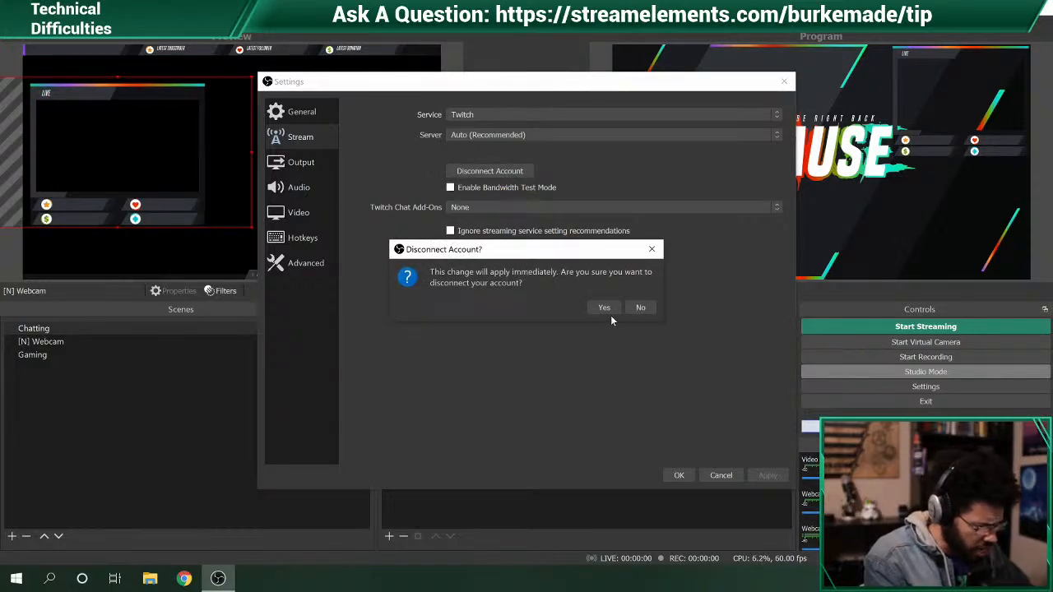
{"action": "left_click", "coordinate": [605, 310]}
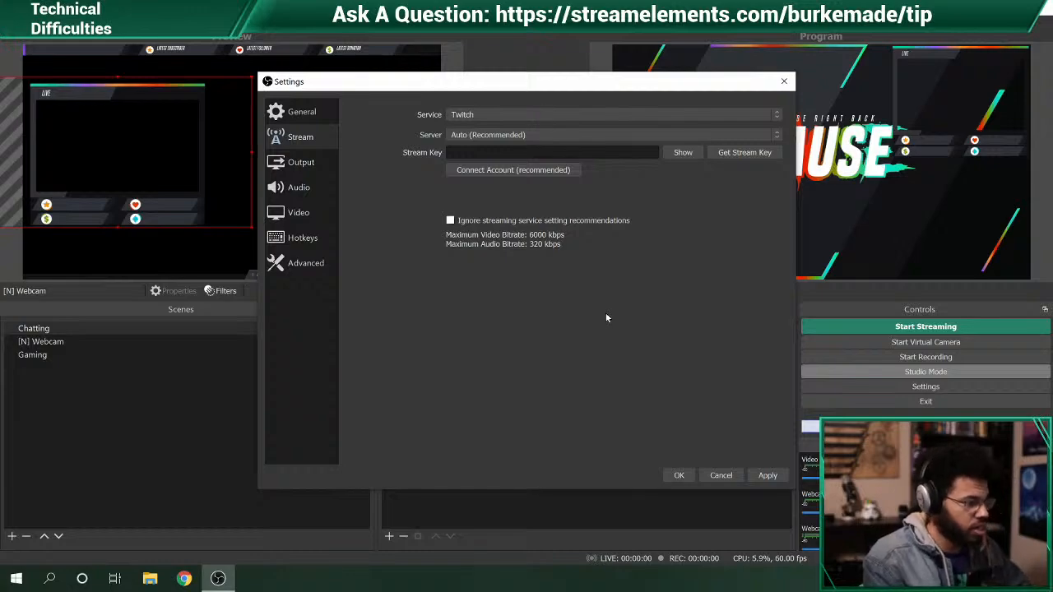
{"action": "left_click", "coordinate": [538, 158]}
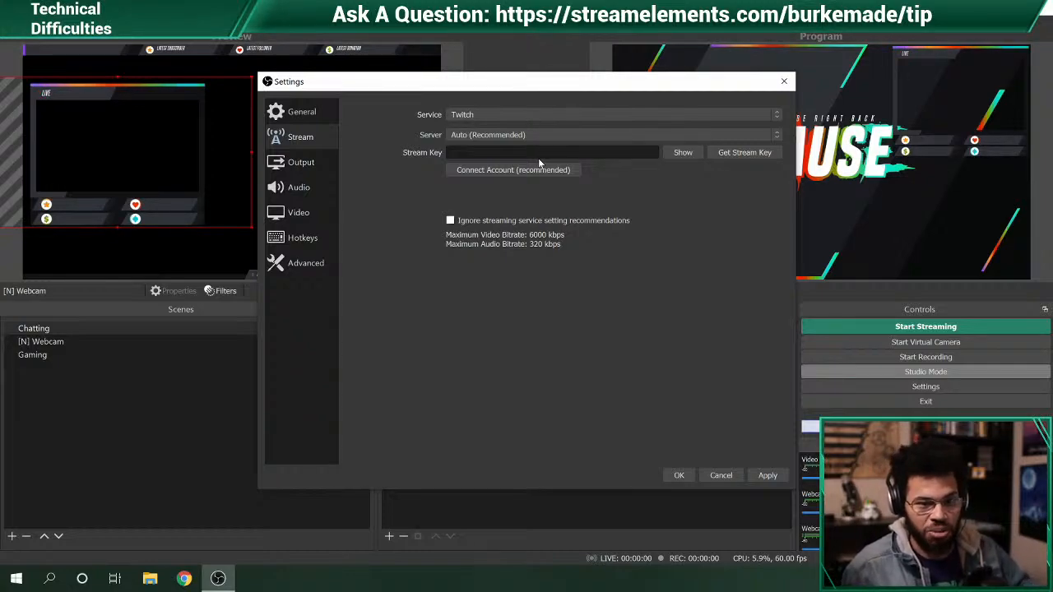
{"action": "key", "text": "ctrl+v"}
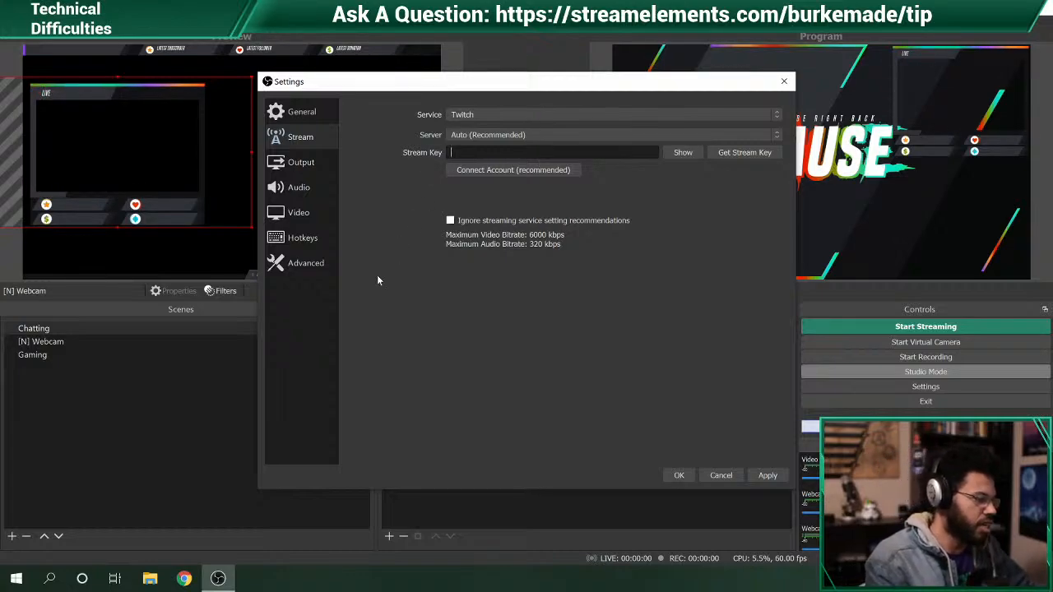
- Enable ignoring the streaming service setting recommendations and accept the override
{"action": "left_click", "coordinate": [455, 221]}
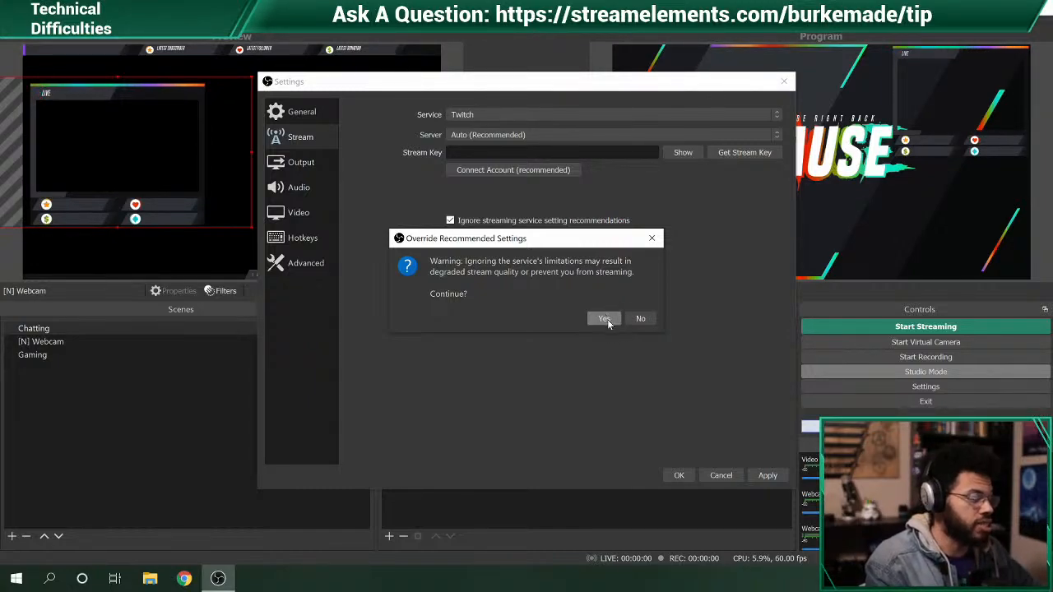
{"action": "left_click", "coordinate": [606, 319]}
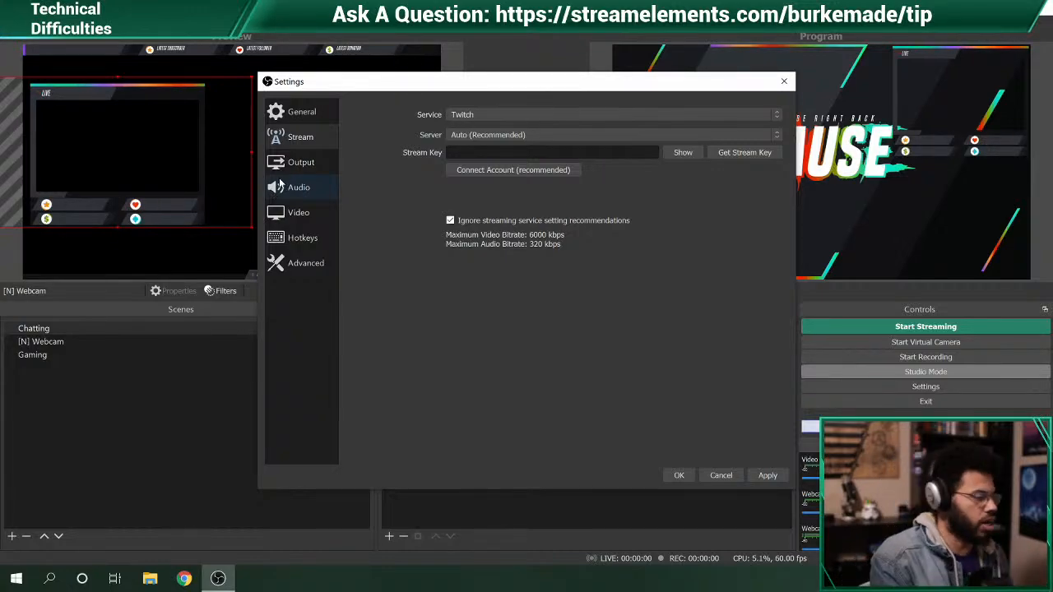
- Set the output mode to Advanced in the Output settings and look through the available streaming encoders
{"action": "left_click", "coordinate": [298, 165]}
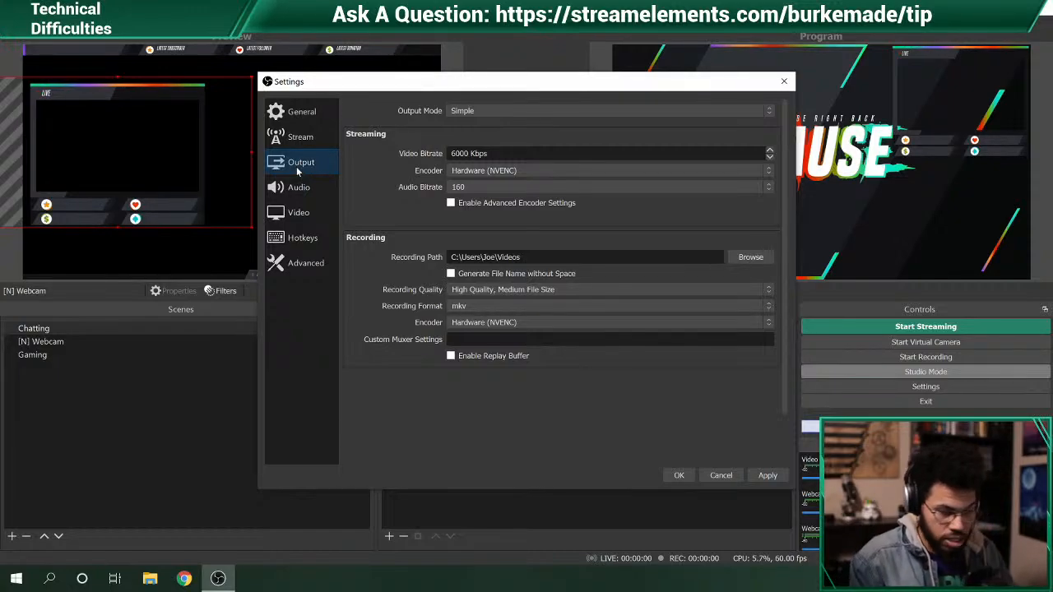
{"action": "left_click", "coordinate": [675, 114]}
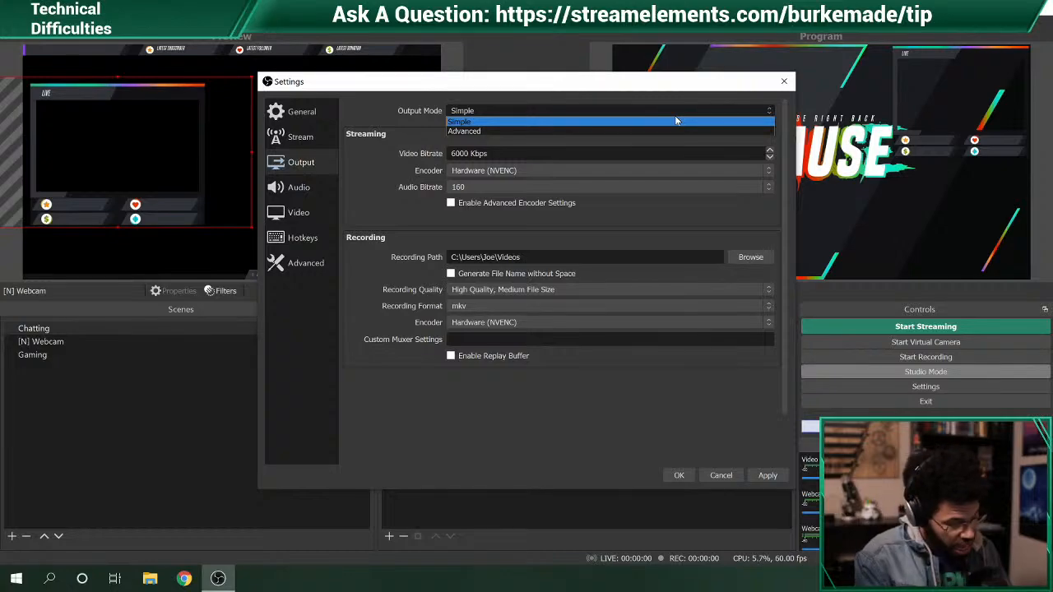
{"action": "left_click", "coordinate": [678, 131]}
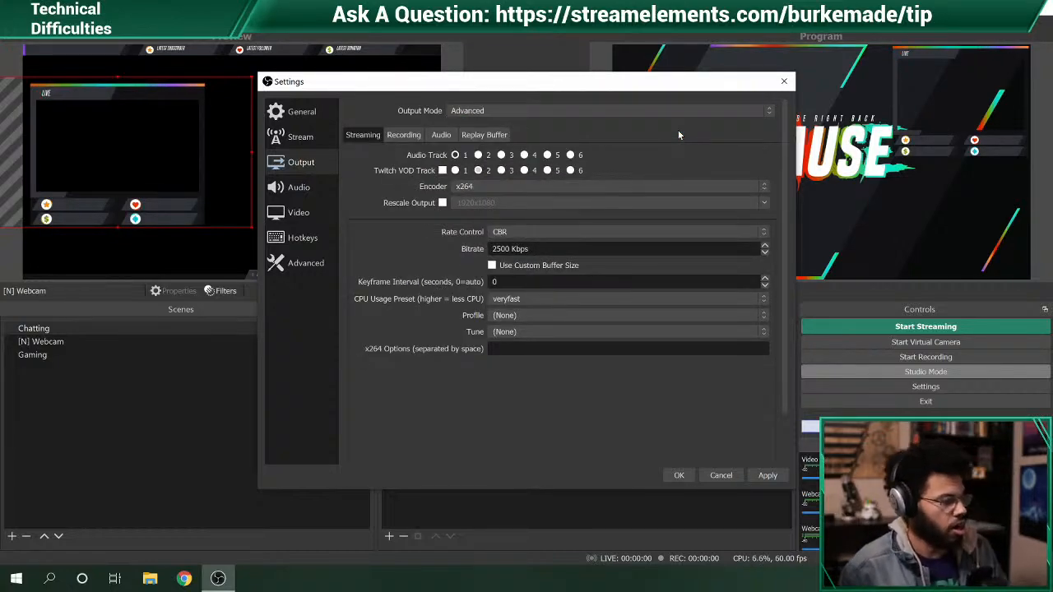
{"action": "left_click", "coordinate": [686, 188]}
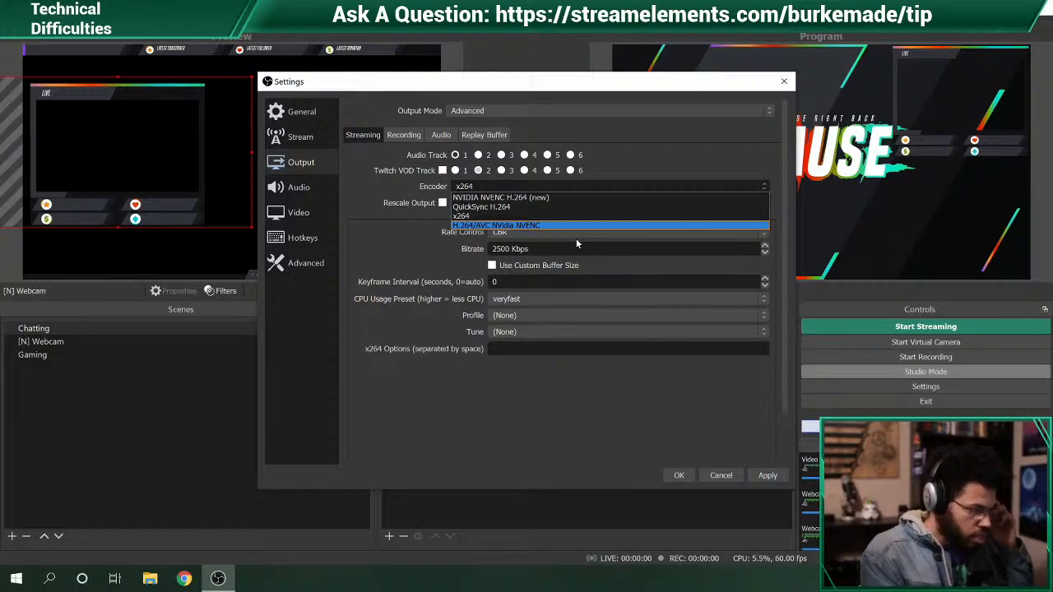
{"action": "left_click", "coordinate": [402, 264]}
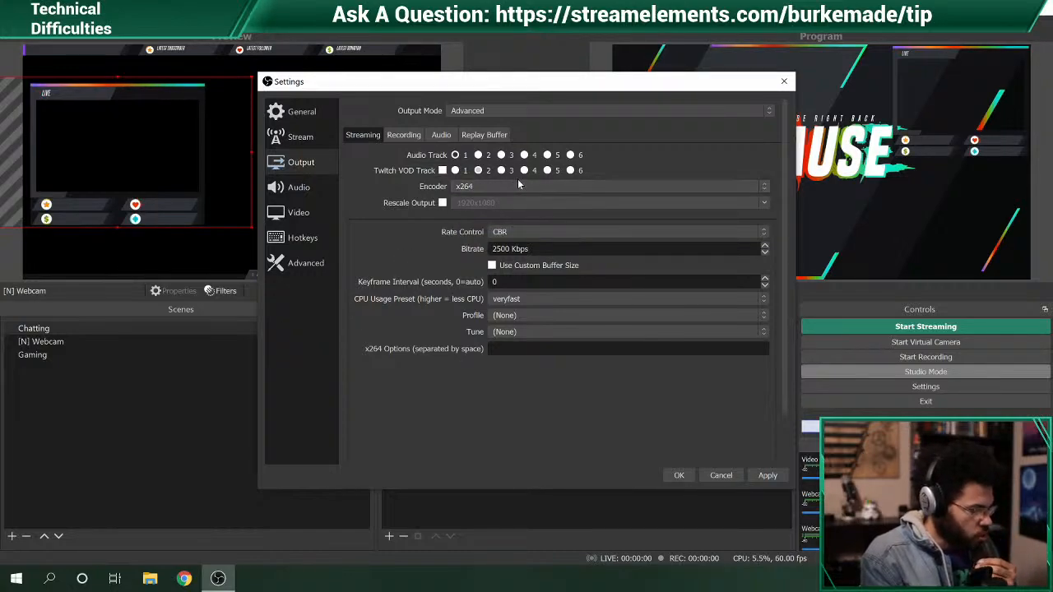
{"action": "left_click", "coordinate": [514, 186]}
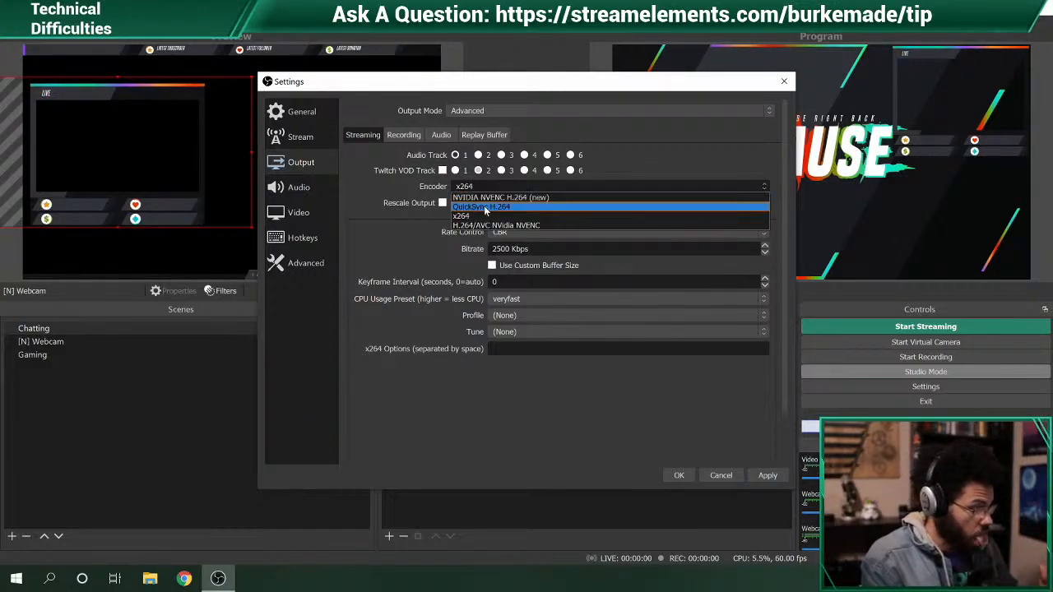
{"action": "left_click", "coordinate": [480, 217]}
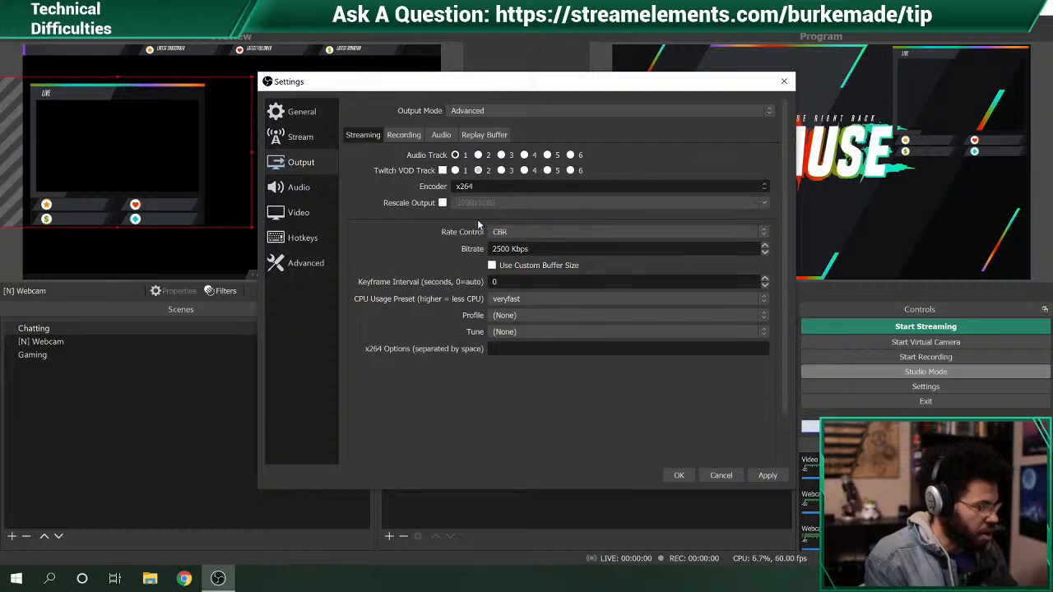
{"action": "key", "text": "Down"}
{"action": "left_click", "coordinate": [482, 188]}
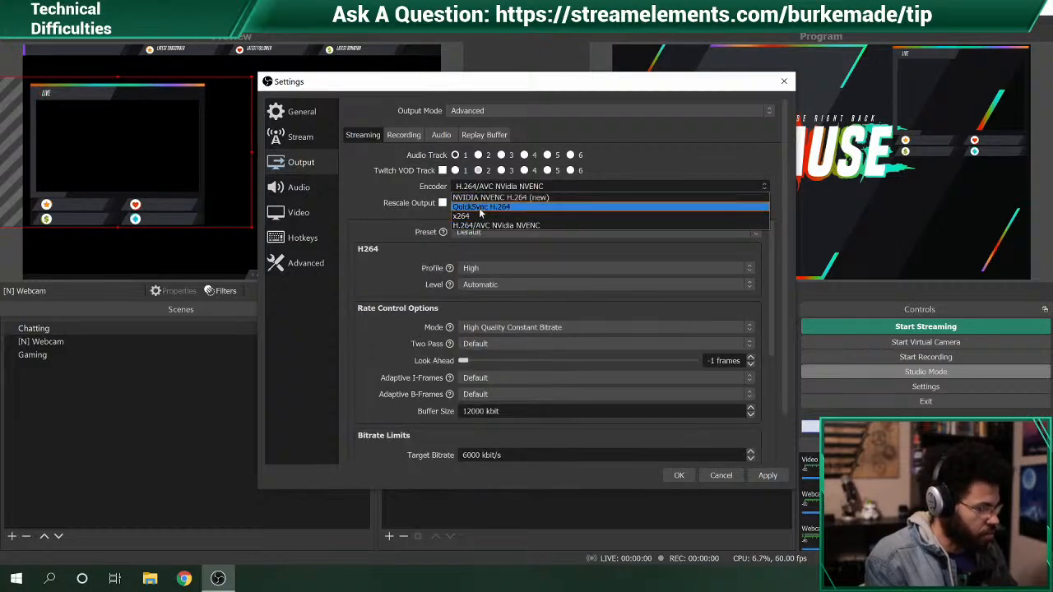
{"action": "left_click", "coordinate": [477, 215]}
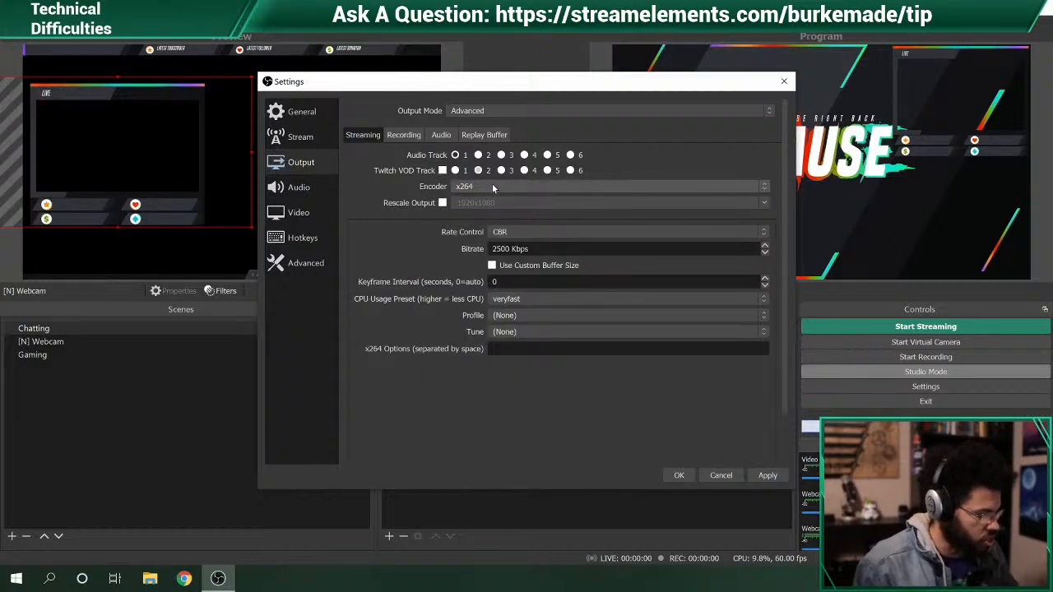
- Set the streaming encoder to NVIDIA NVENC H.264 (new), and switch the Twitch VOD track on and off again
{"action": "left_click", "coordinate": [492, 186]}
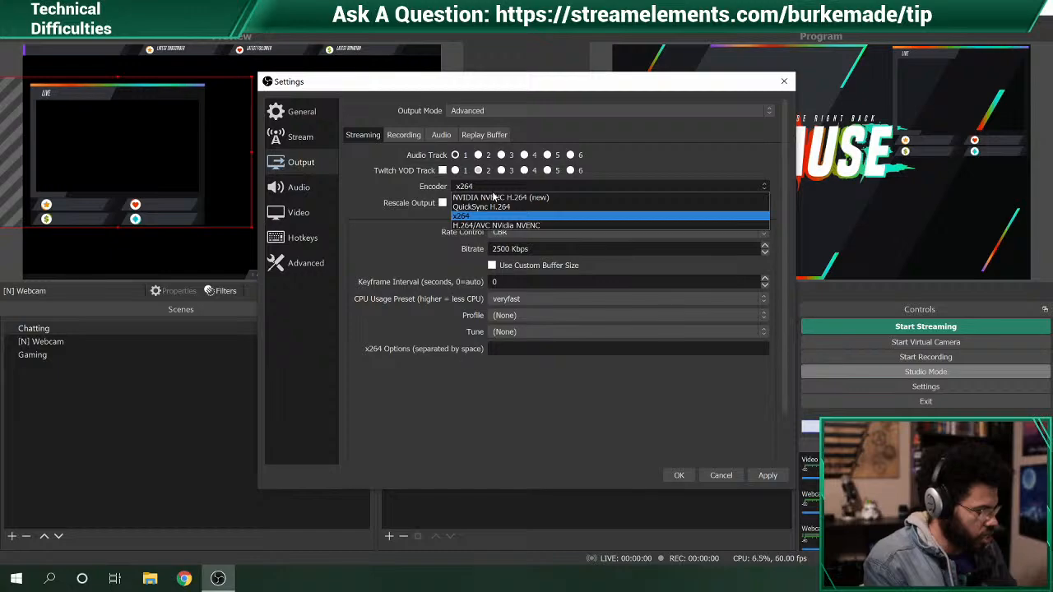
{"action": "left_click", "coordinate": [493, 198]}
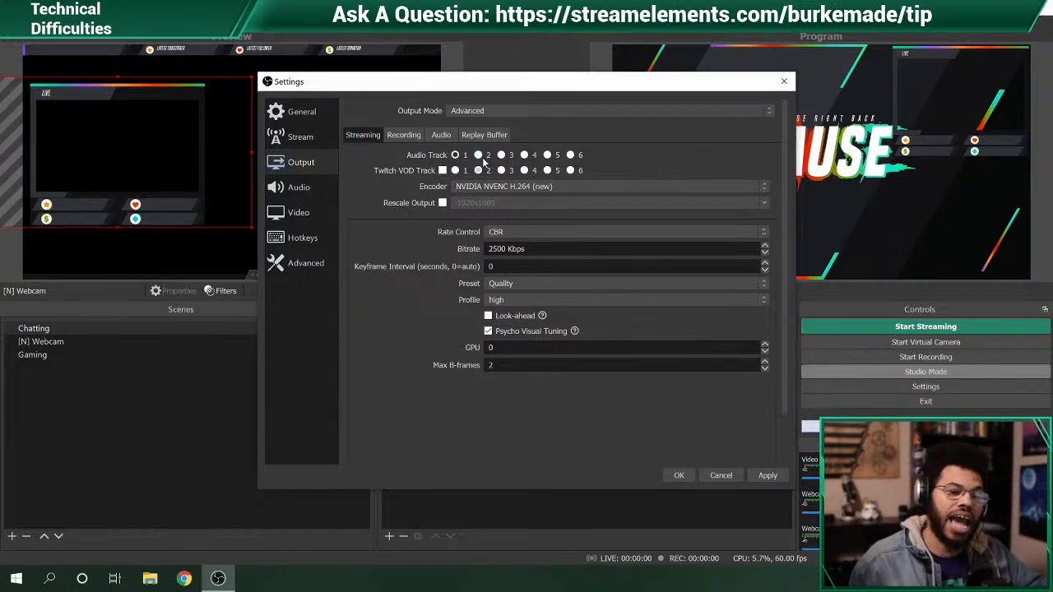
{"action": "left_click", "coordinate": [443, 171]}
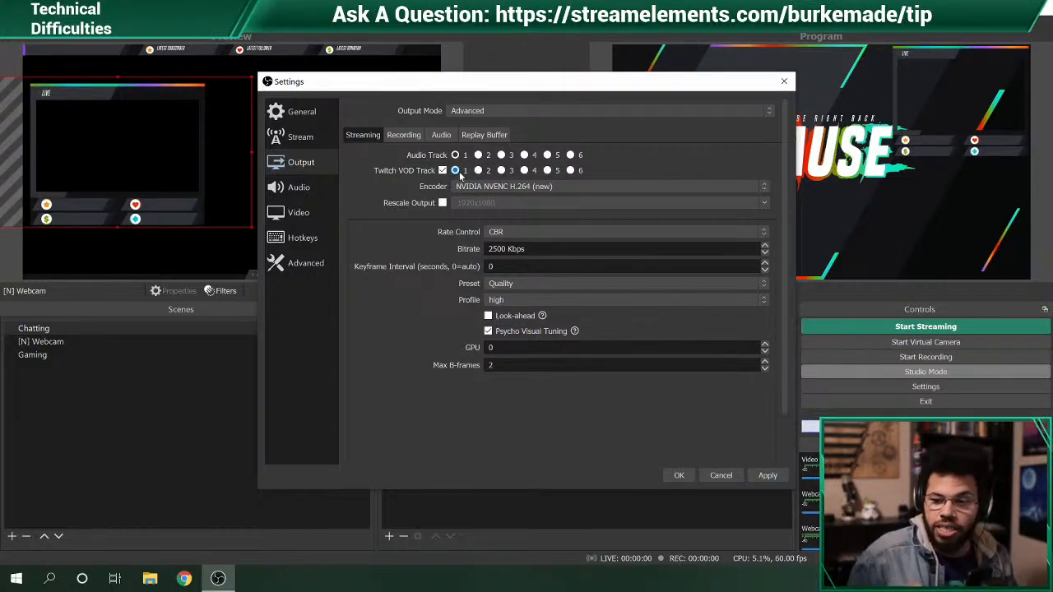
{"action": "left_click", "coordinate": [442, 171]}
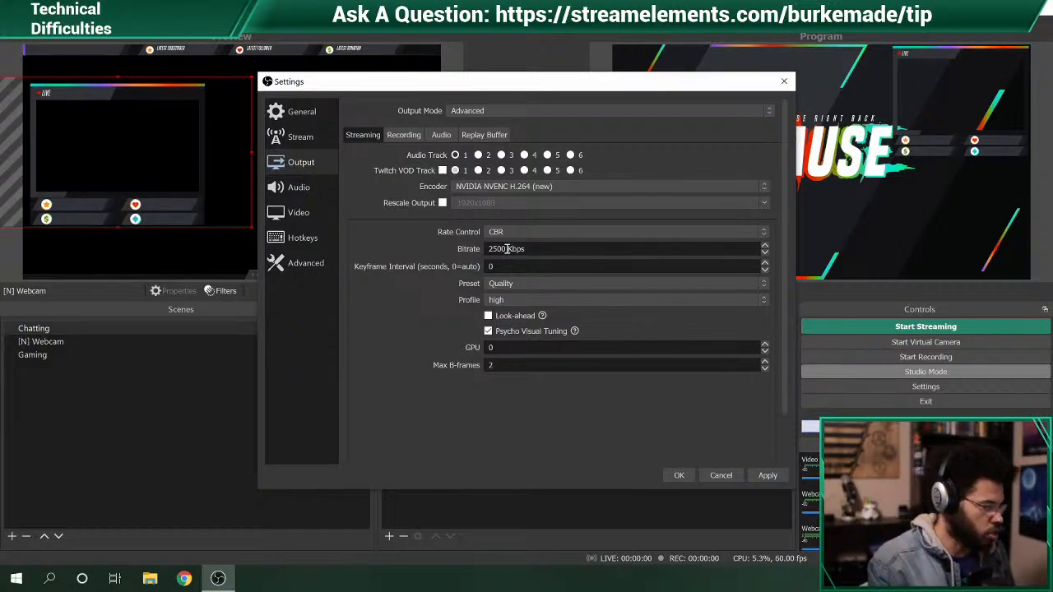
- Set the streaming bitrate to 6000 Kbps and apply the output settings
{"action": "triple_click", "coordinate": [504, 249]}
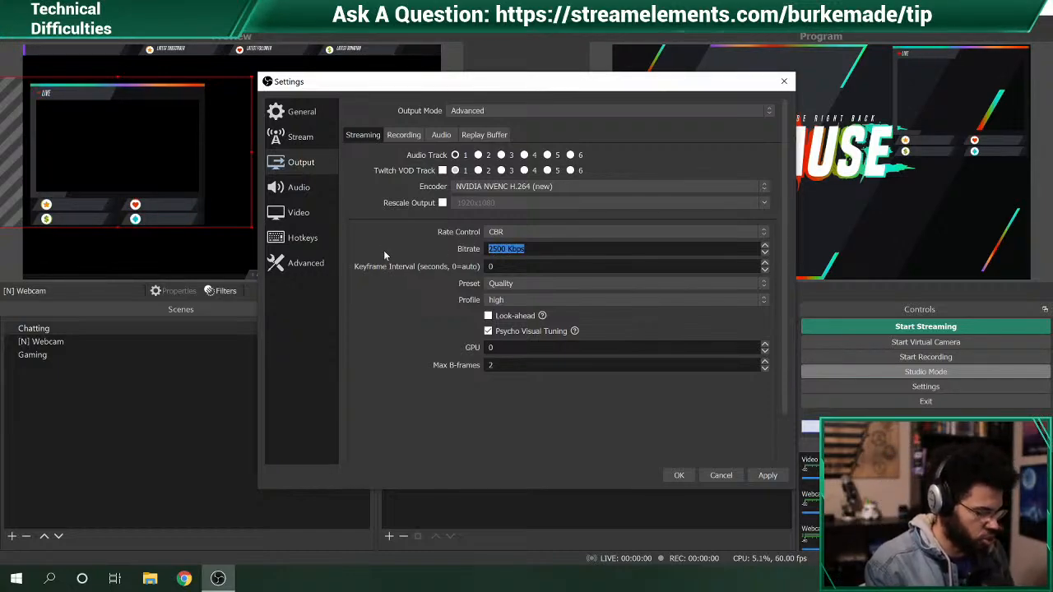
{"action": "type", "text": "6000"}
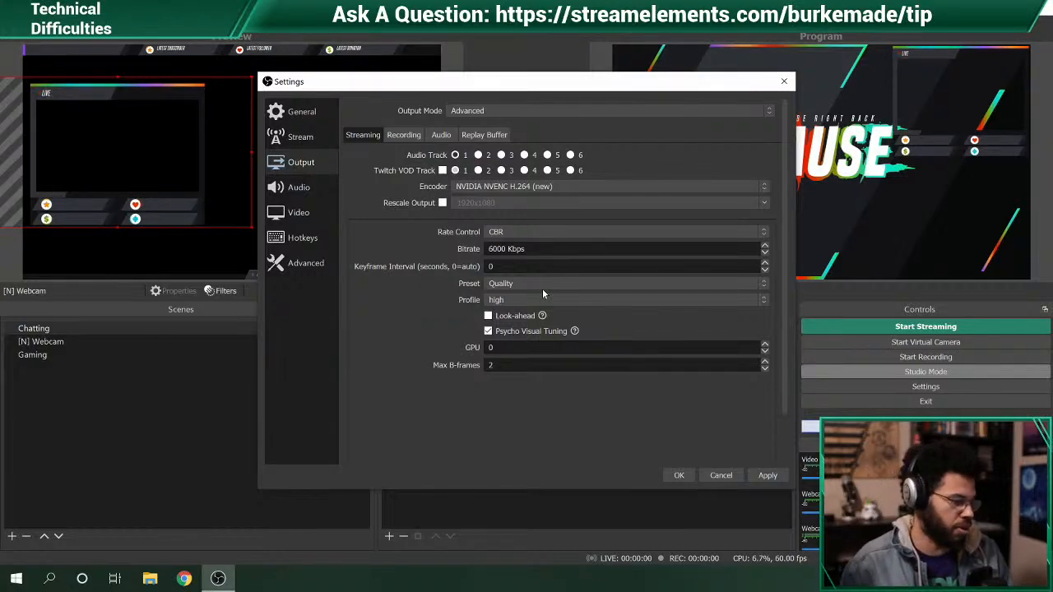
{"action": "left_click", "coordinate": [755, 478]}
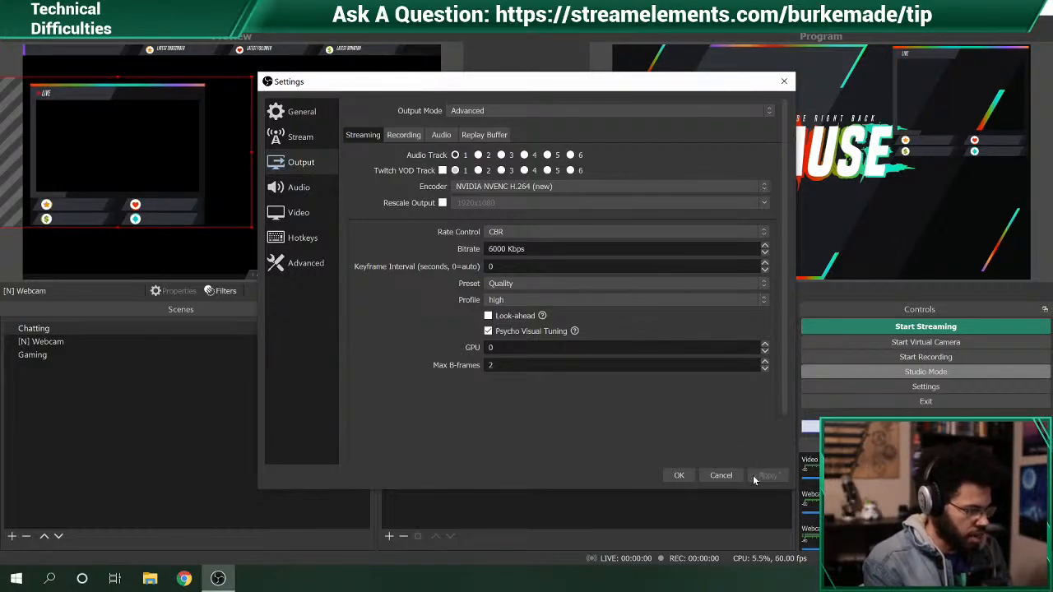
- Enable audio tracks 2 and 3 for recording, keep the recording format at mkv and apply the settings
{"action": "left_click", "coordinate": [408, 134]}
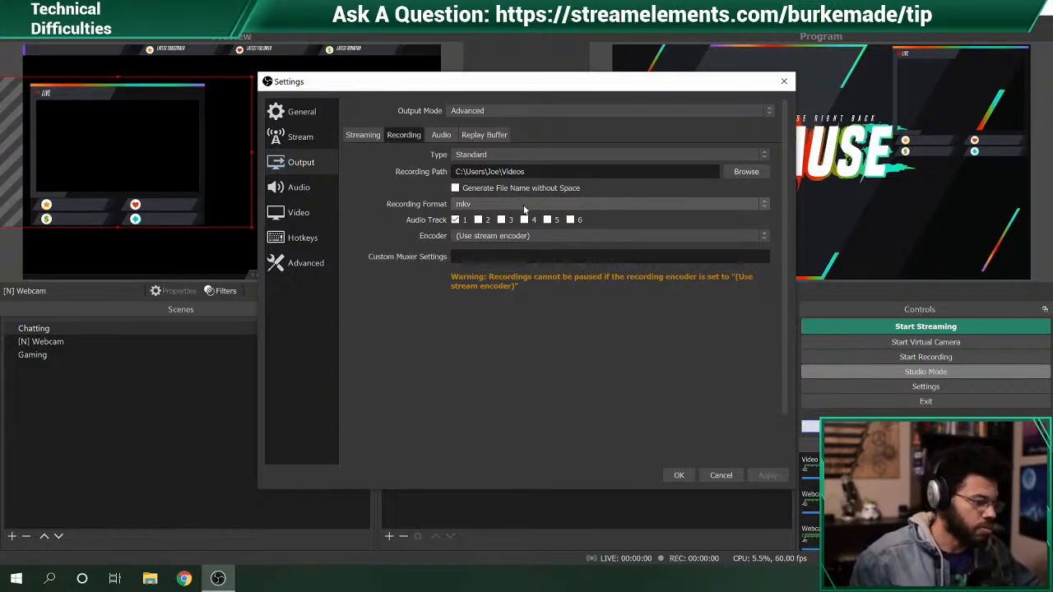
{"action": "left_click", "coordinate": [478, 220]}
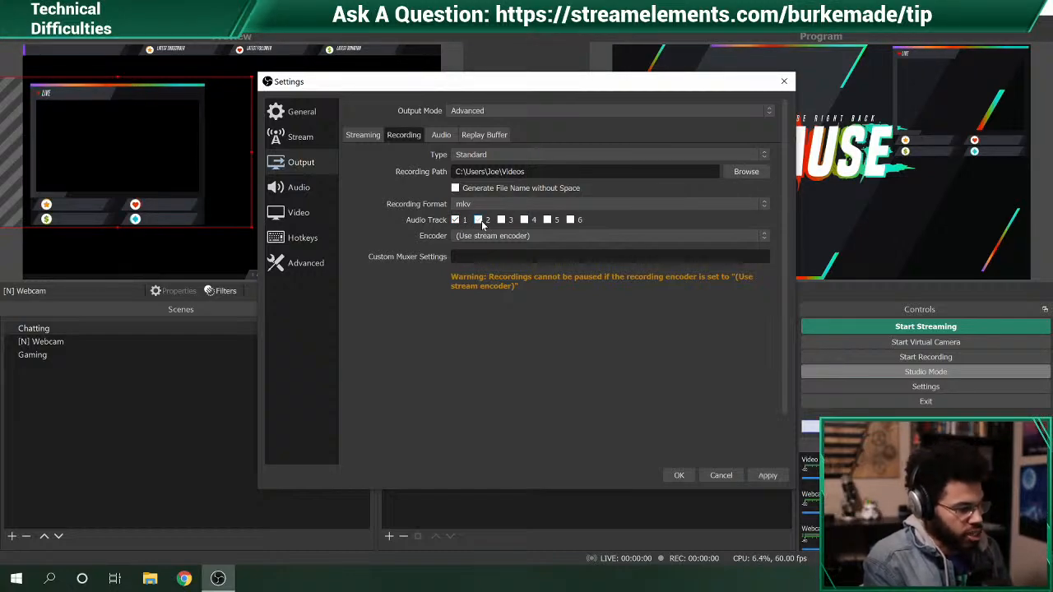
{"action": "left_click", "coordinate": [501, 219]}
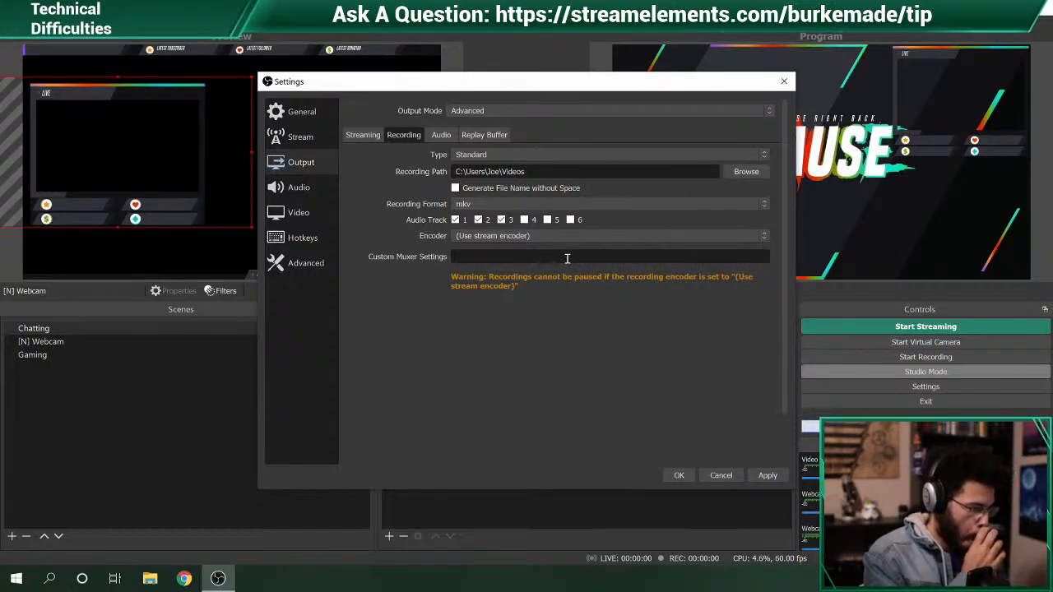
{"action": "left_click", "coordinate": [650, 207]}
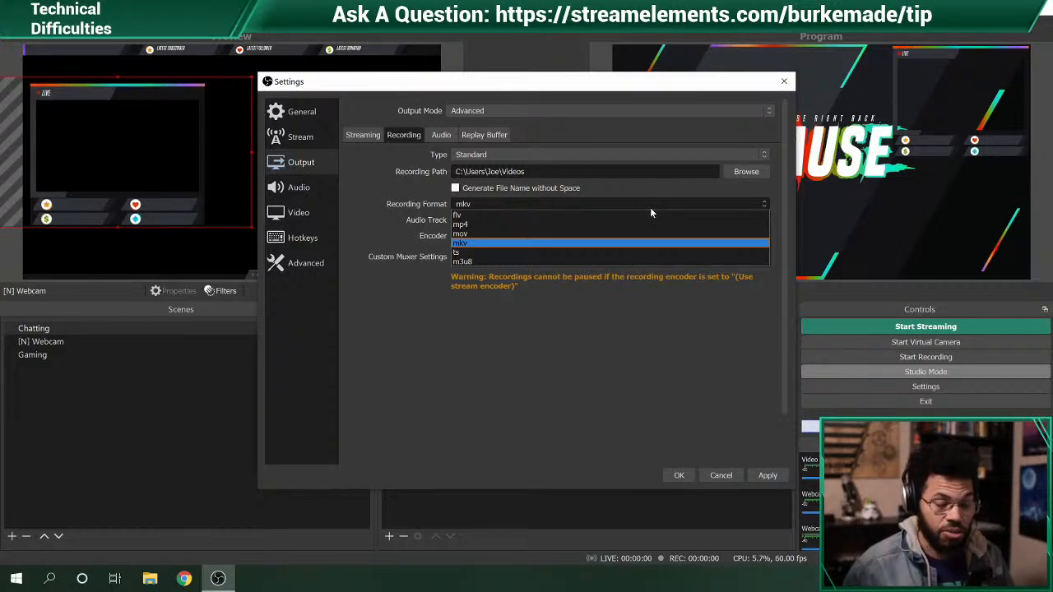
{"action": "left_click", "coordinate": [762, 479]}
{"action": "left_click", "coordinate": [762, 479]}
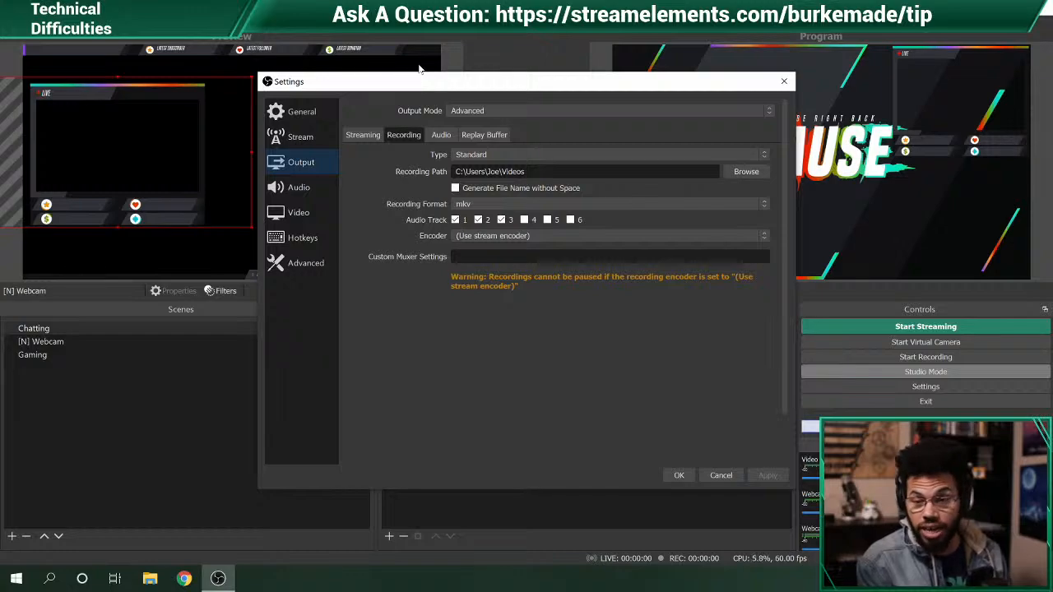
- Review the audio bitrate and name of each track in the Output settings
{"action": "left_click", "coordinate": [442, 136]}
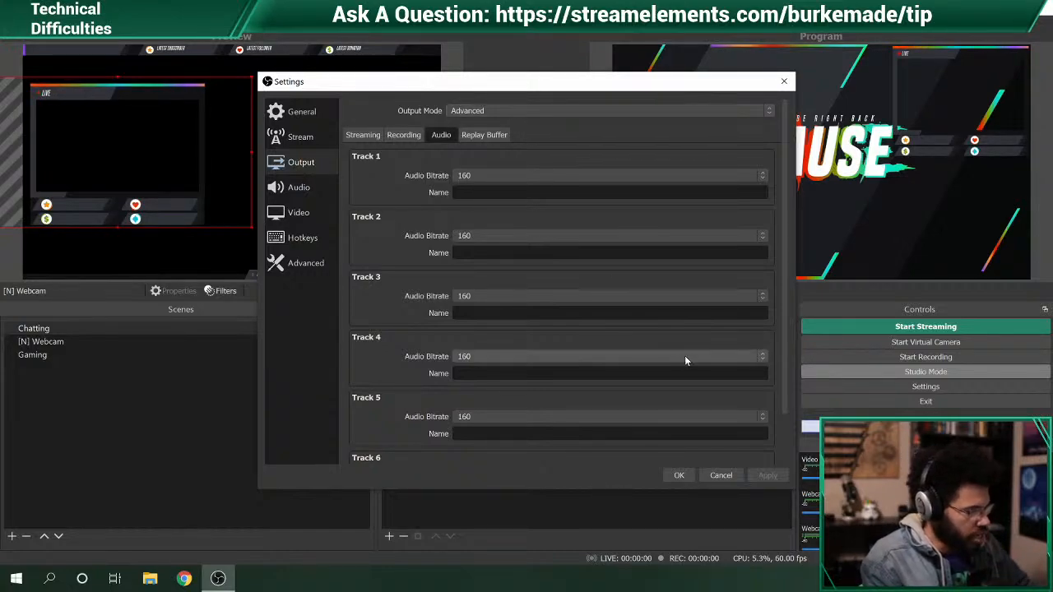
{"action": "left_click_drag", "start_coordinate": [785, 331], "coordinate": [777, 245]}
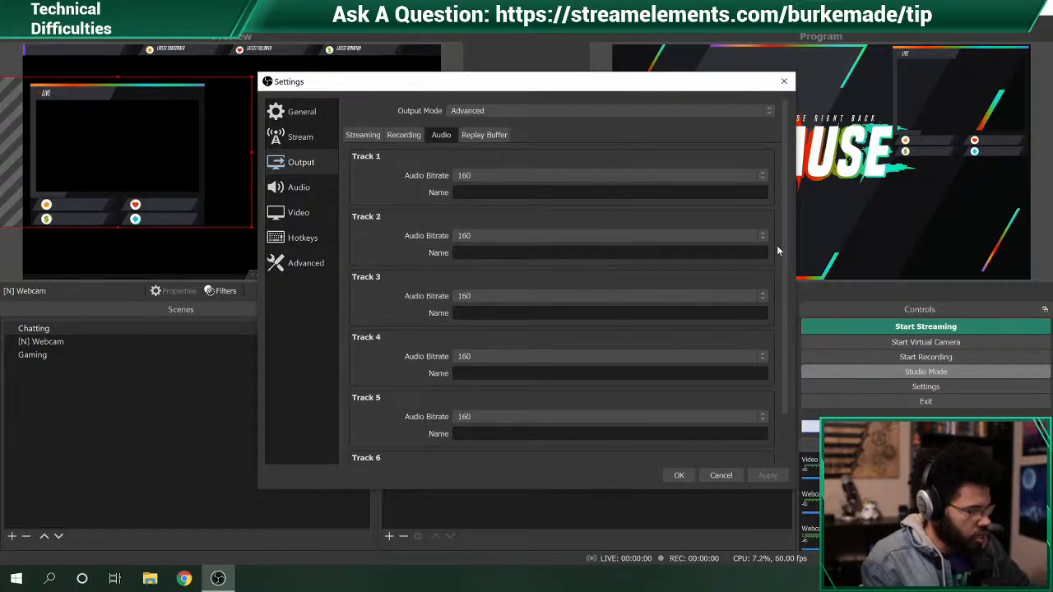
- Set the Mic/Auxiliary Audio device to Default in the Audio settings
{"action": "left_click", "coordinate": [300, 188]}
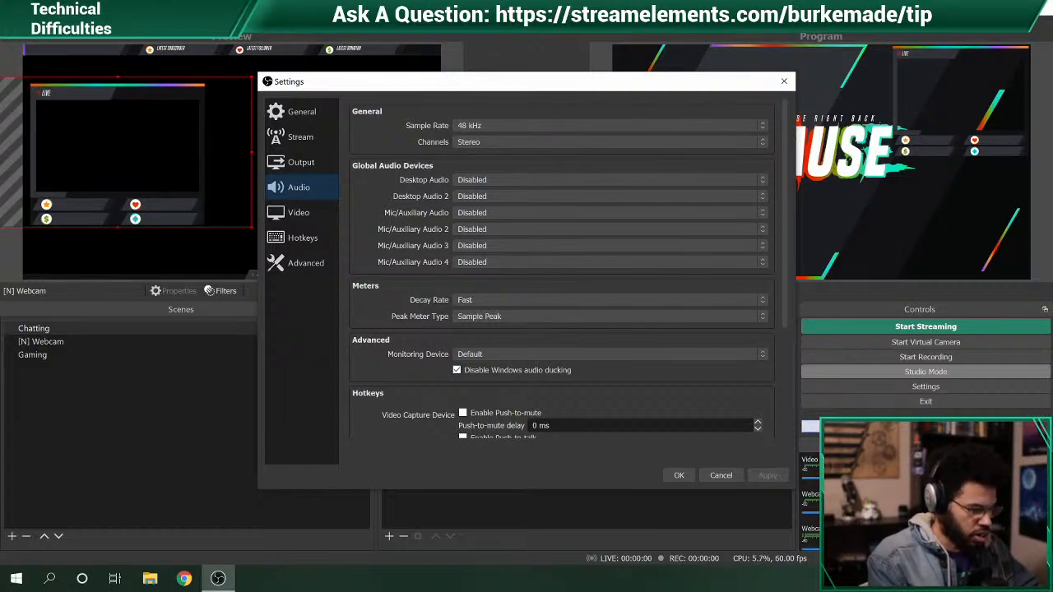
{"action": "left_click", "coordinate": [1052, 502]}
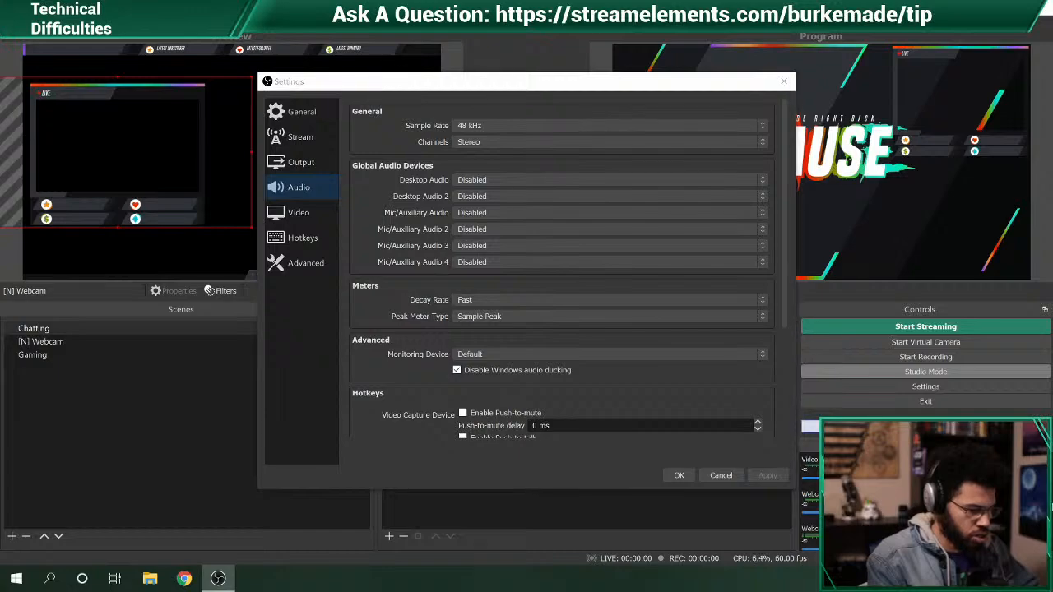
{"action": "left_click", "coordinate": [1052, 527]}
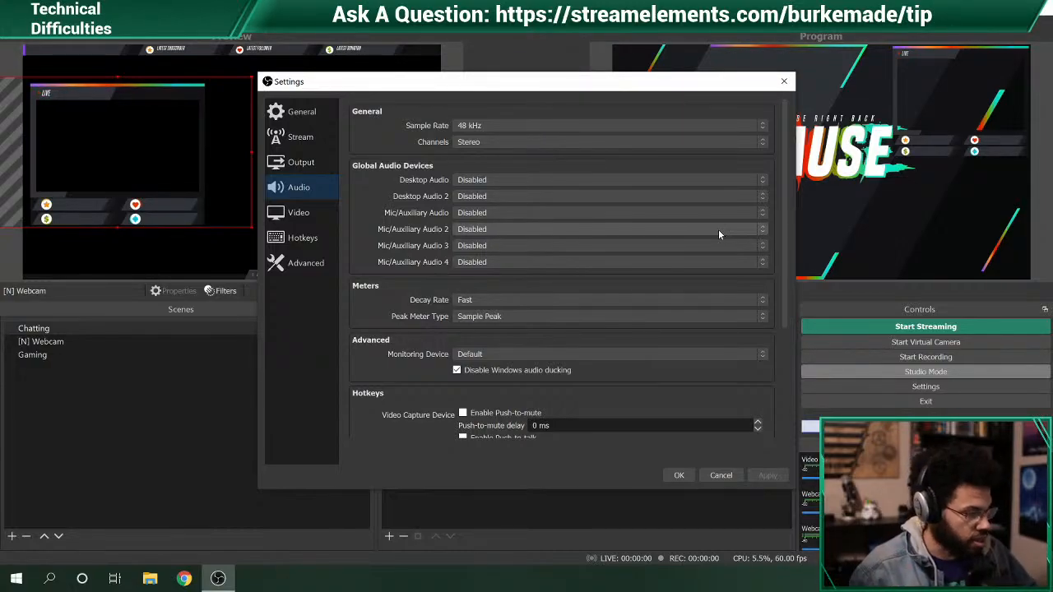
{"action": "left_click", "coordinate": [636, 212]}
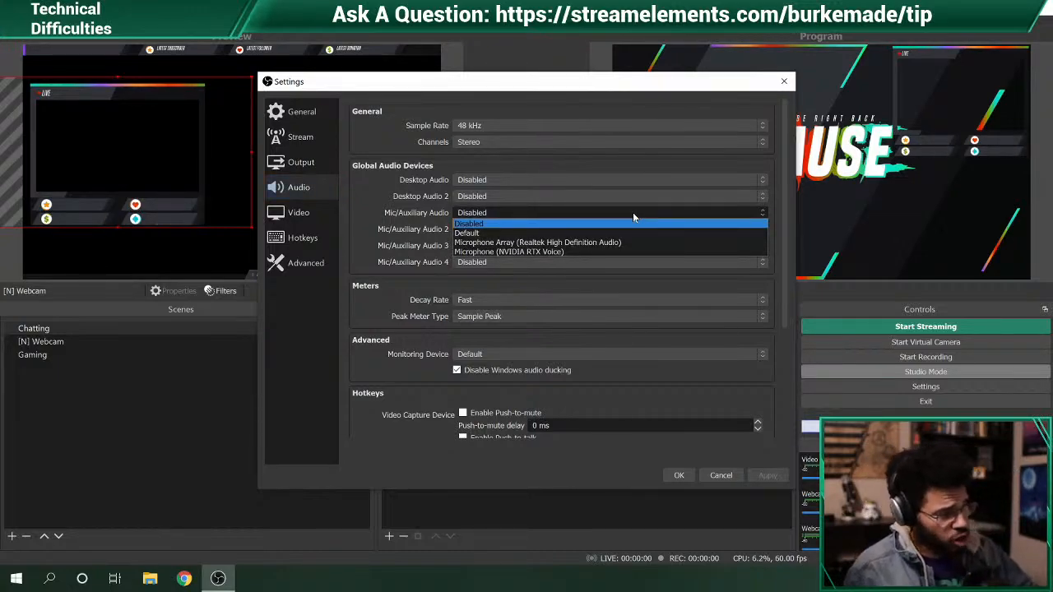
{"action": "left_click", "coordinate": [595, 233]}
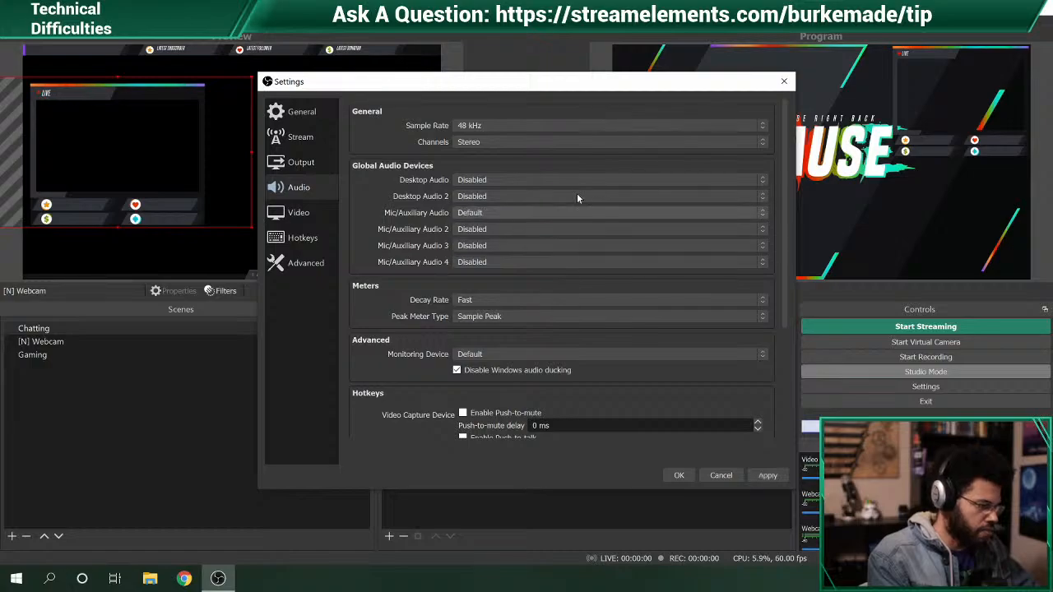
- Set the Desktop Audio device to Speakers (Realtek High Definition Audio) and look over the remaining audio settings
{"action": "left_click", "coordinate": [572, 181]}
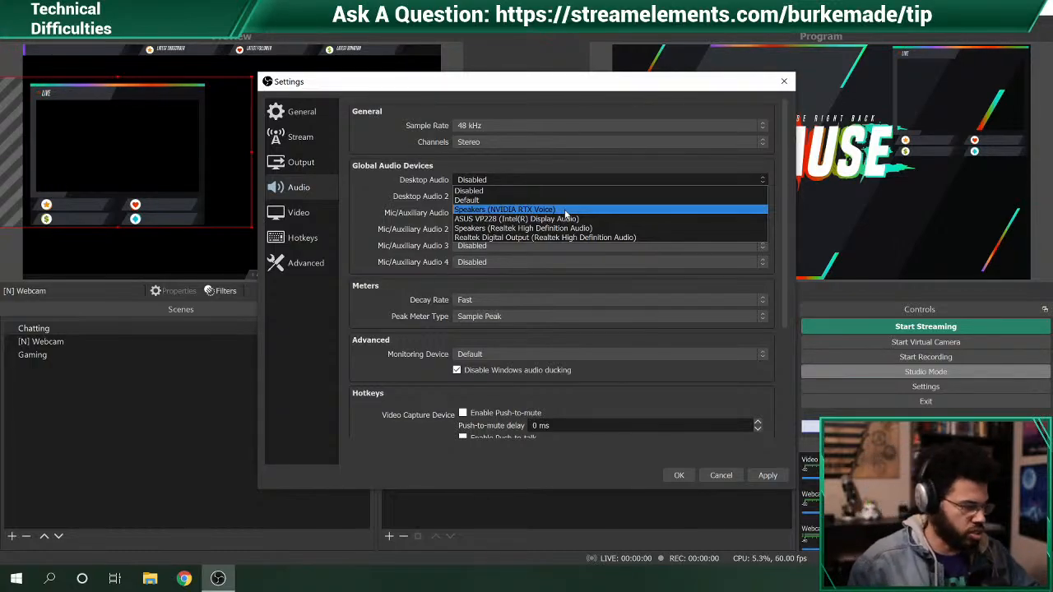
{"action": "left_click", "coordinate": [564, 210]}
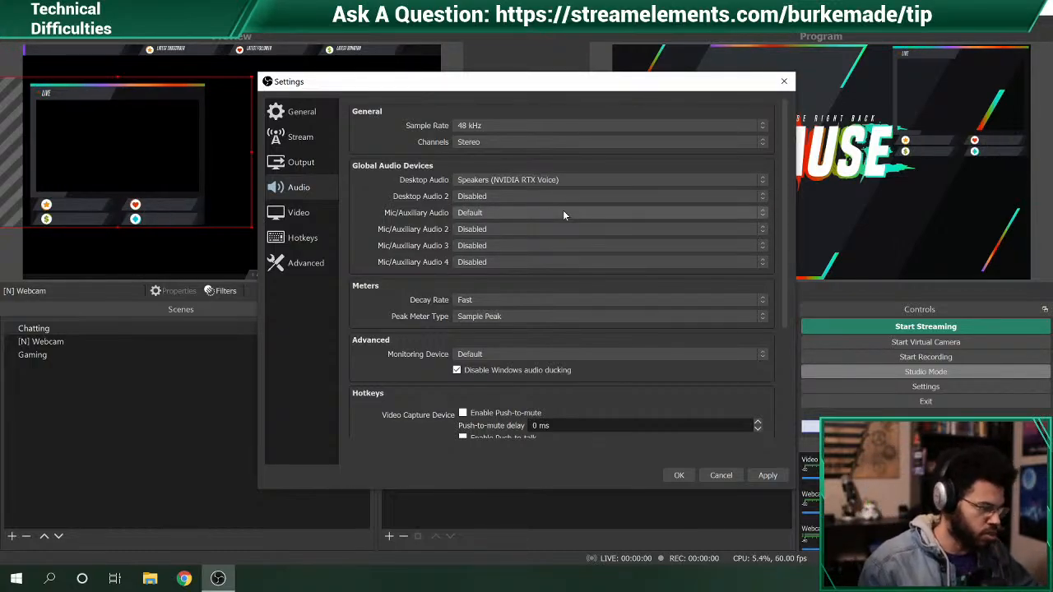
{"action": "left_click", "coordinate": [562, 183]}
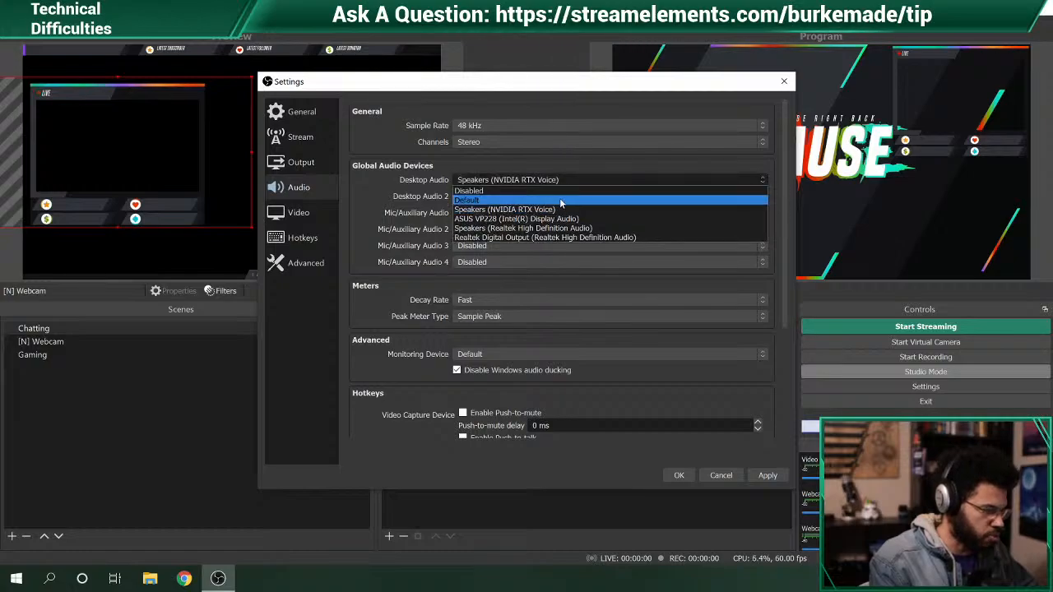
{"action": "left_click", "coordinate": [557, 227]}
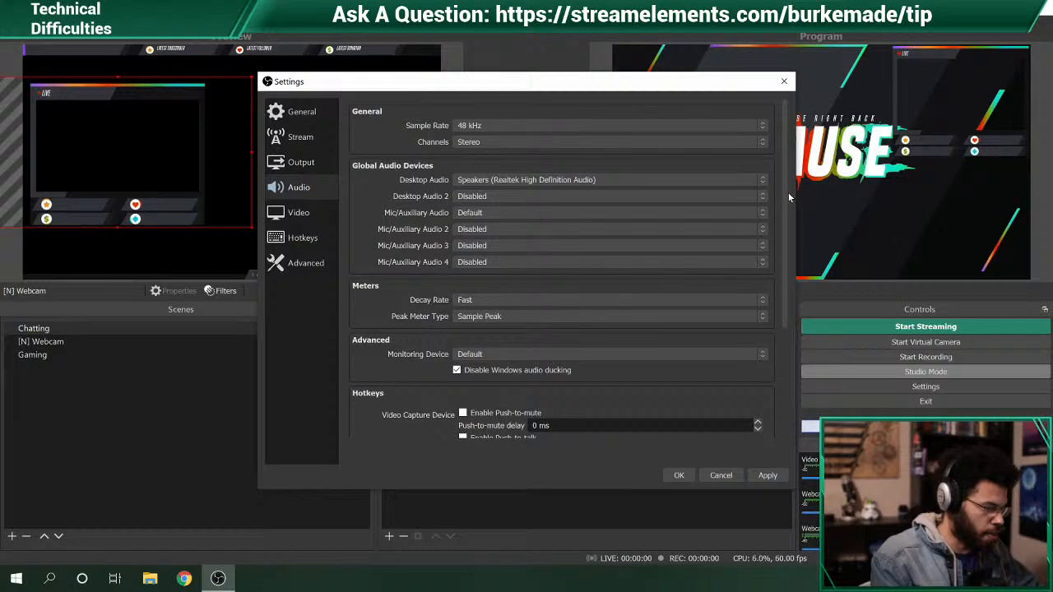
{"action": "left_click_drag", "start_coordinate": [785, 215], "coordinate": [795, 326]}
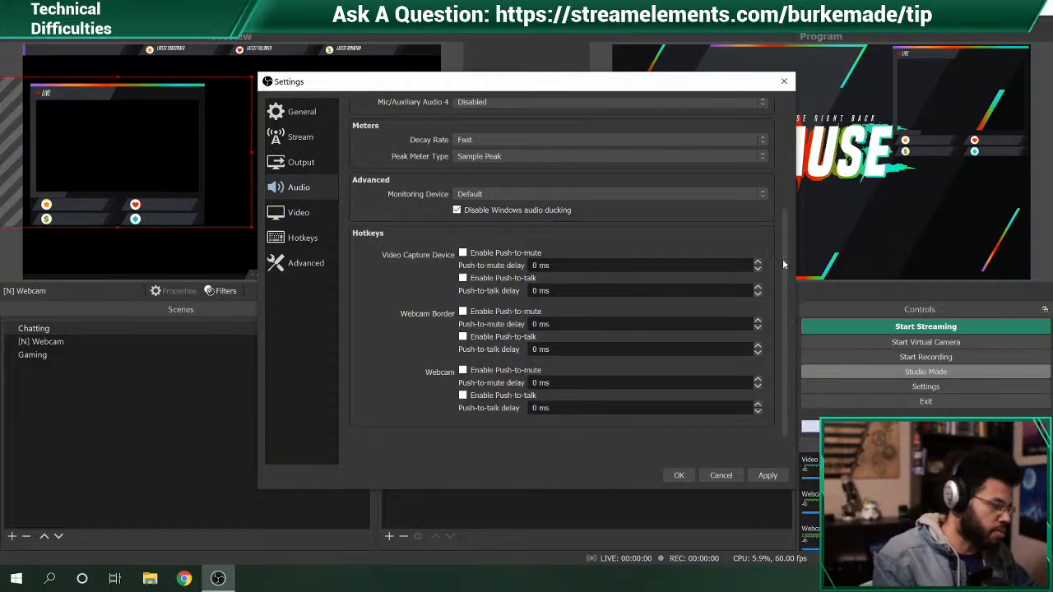
{"action": "left_click_drag", "start_coordinate": [785, 262], "coordinate": [797, 150]}
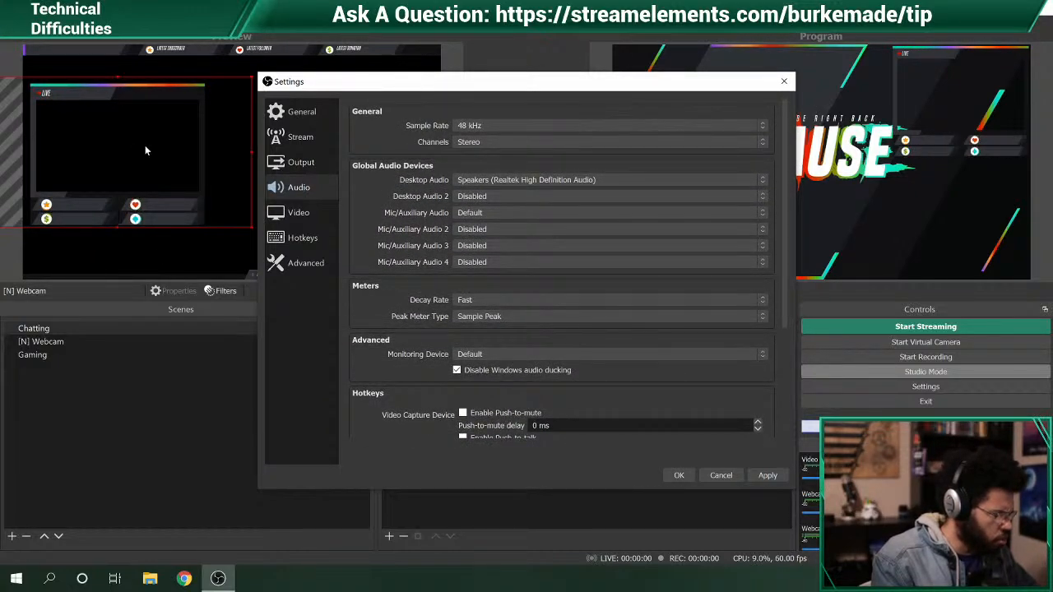
- Return to the Output settings and set the output mode to Simple
{"action": "left_click", "coordinate": [305, 167]}
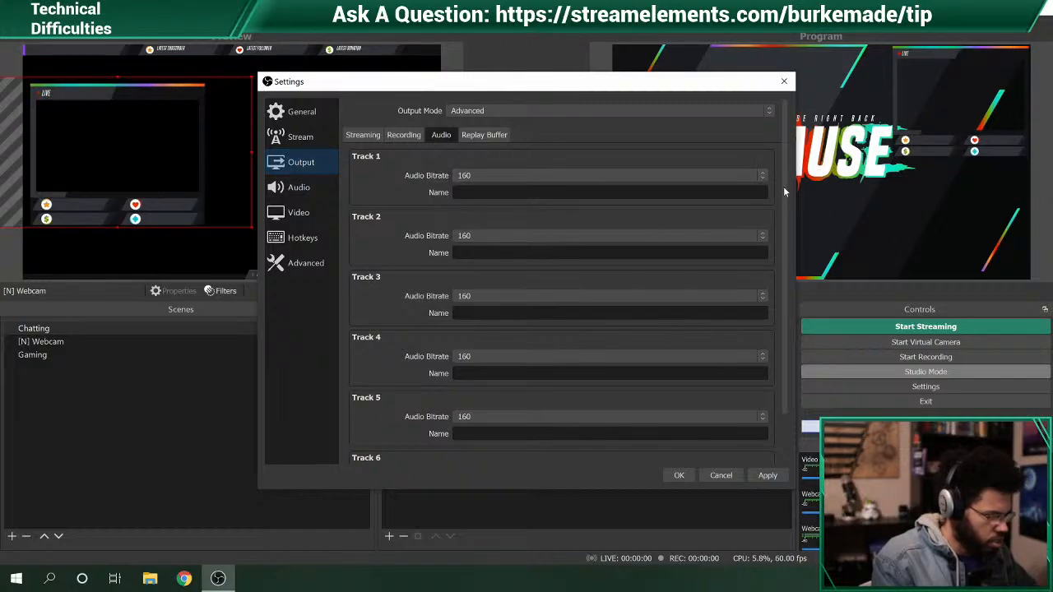
{"action": "left_click_drag", "start_coordinate": [784, 188], "coordinate": [797, 135]}
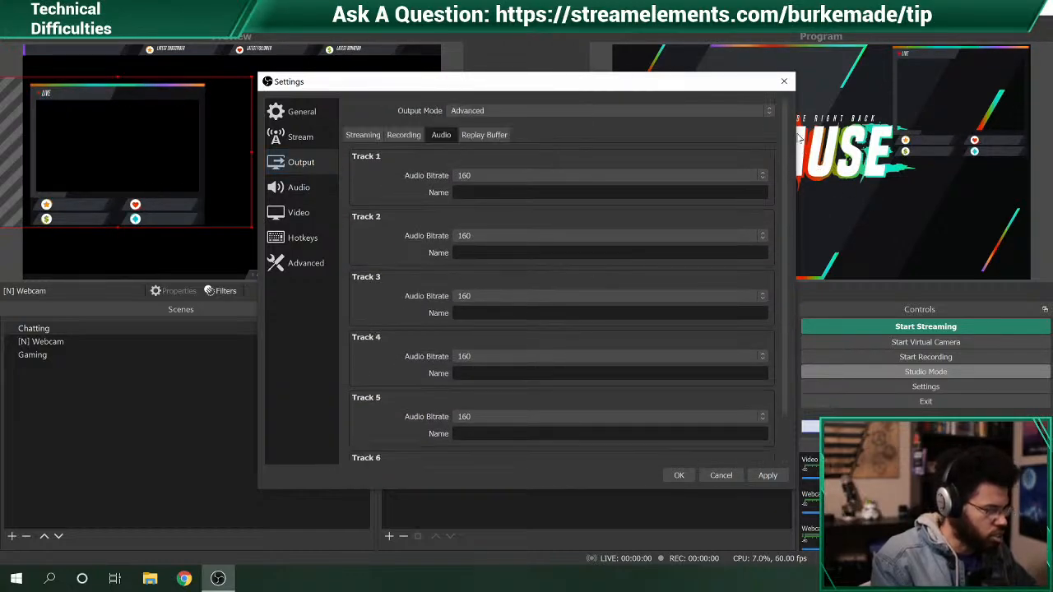
{"action": "left_click", "coordinate": [492, 110]}
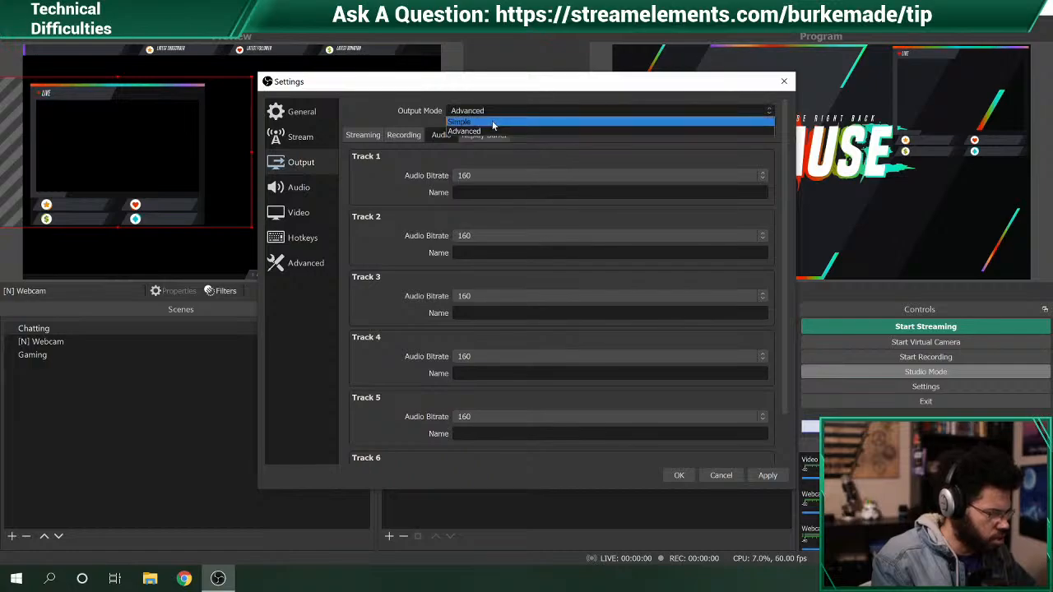
{"action": "left_click", "coordinate": [492, 122]}
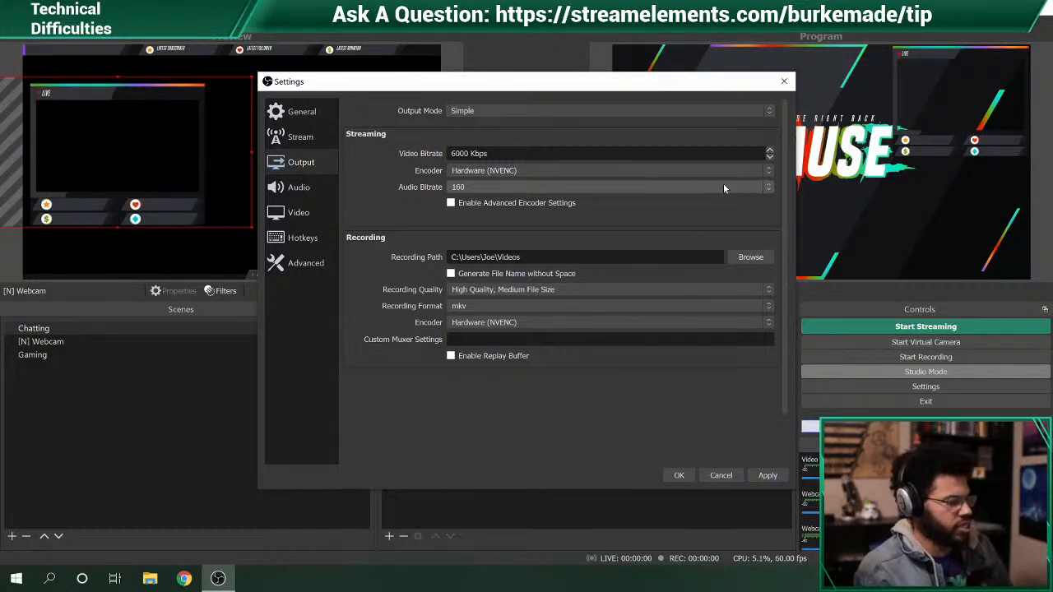
- Set the streaming audio bitrate to 320 in the simple Output settings and apply the change
{"action": "left_click", "coordinate": [772, 188]}
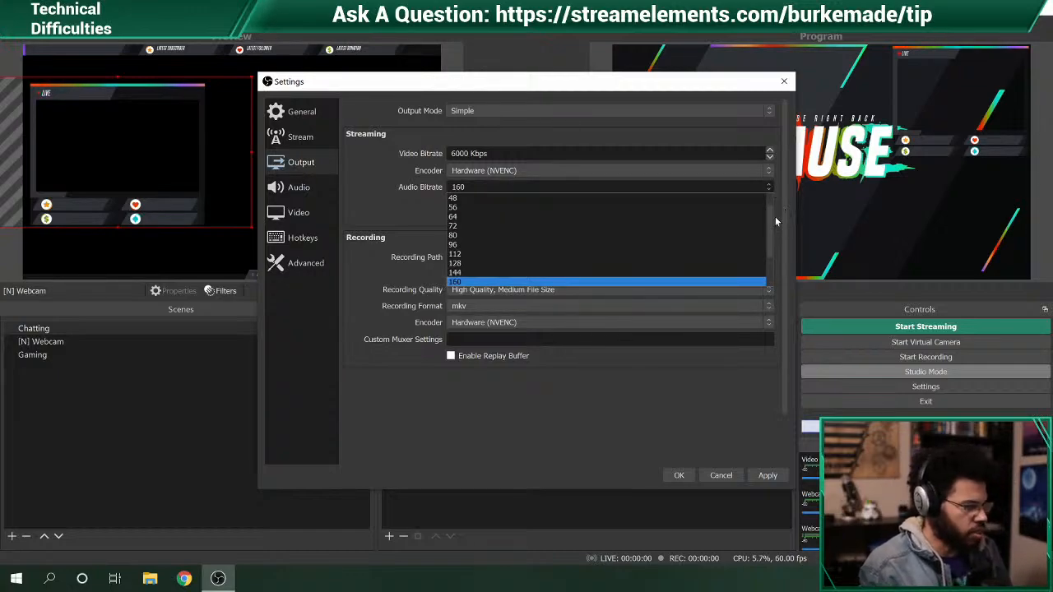
{"action": "left_click_drag", "start_coordinate": [770, 221], "coordinate": [774, 253]}
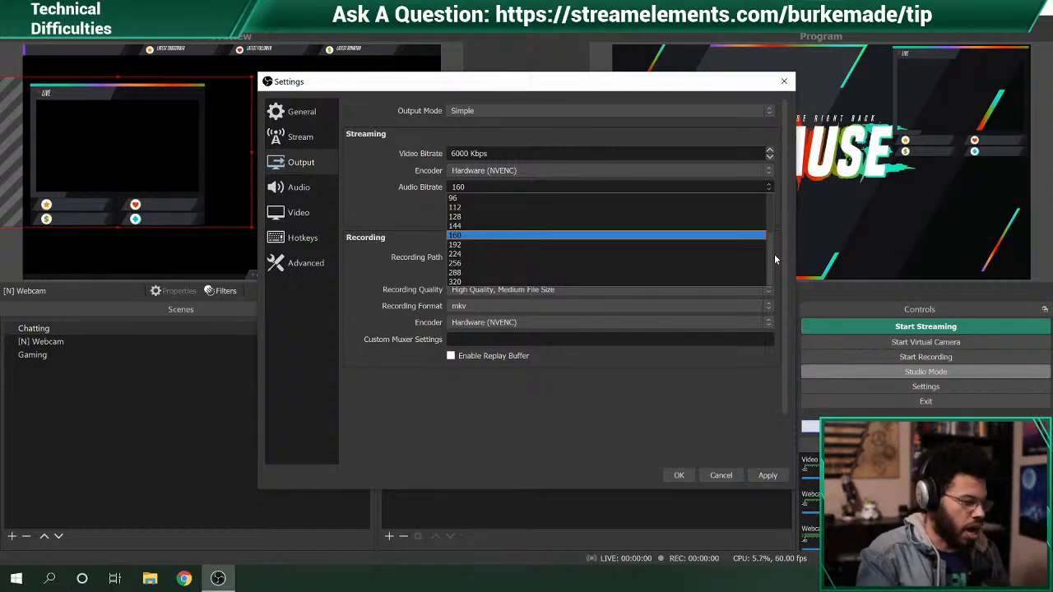
{"action": "left_click", "coordinate": [473, 263]}
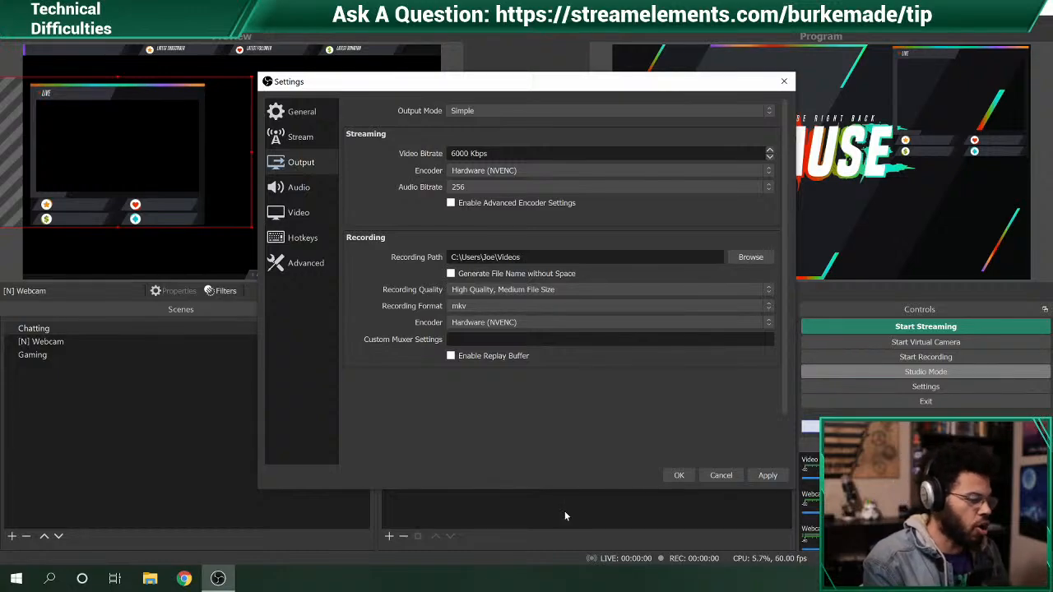
{"action": "left_click", "coordinate": [768, 187]}
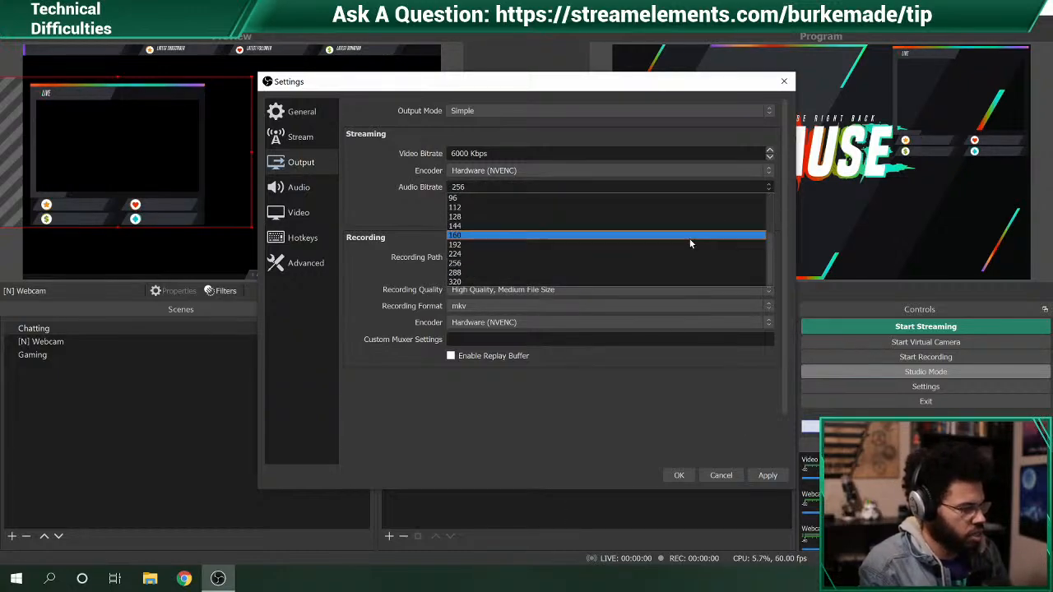
{"action": "left_click", "coordinate": [605, 283]}
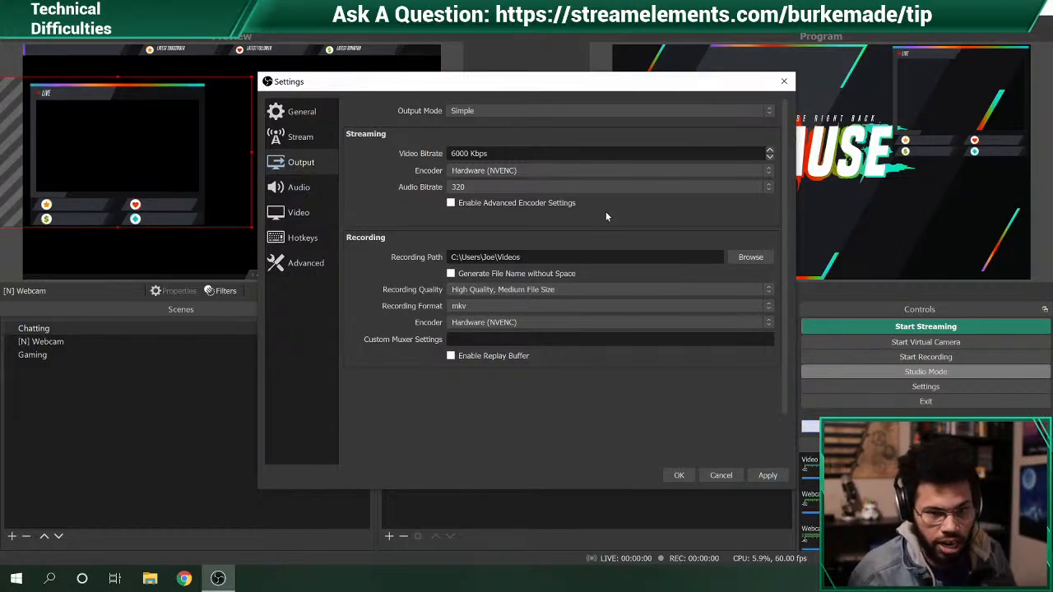
{"action": "left_click", "coordinate": [500, 111]}
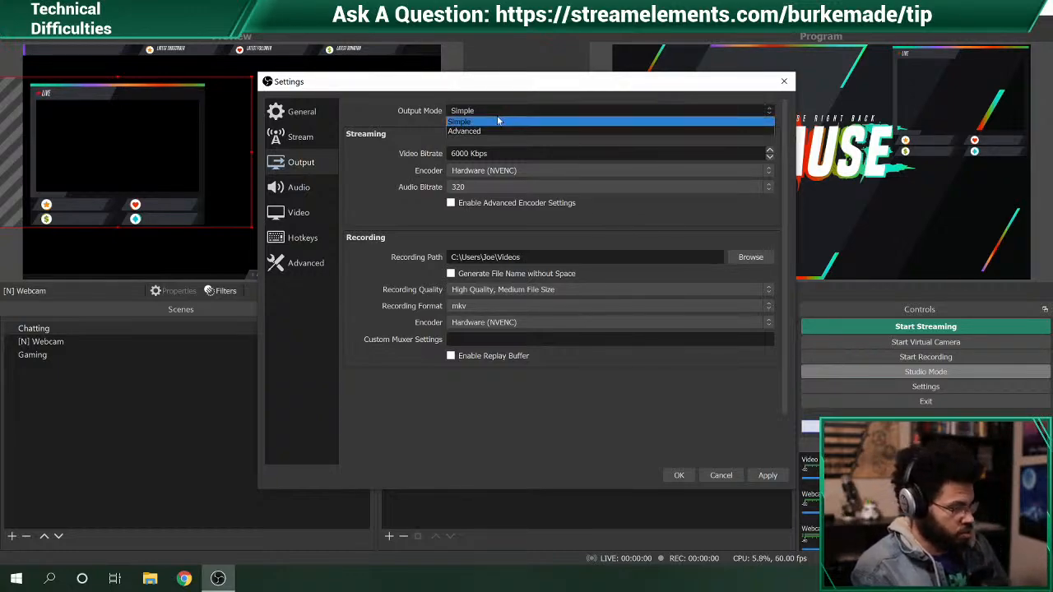
{"action": "left_click", "coordinate": [766, 474]}
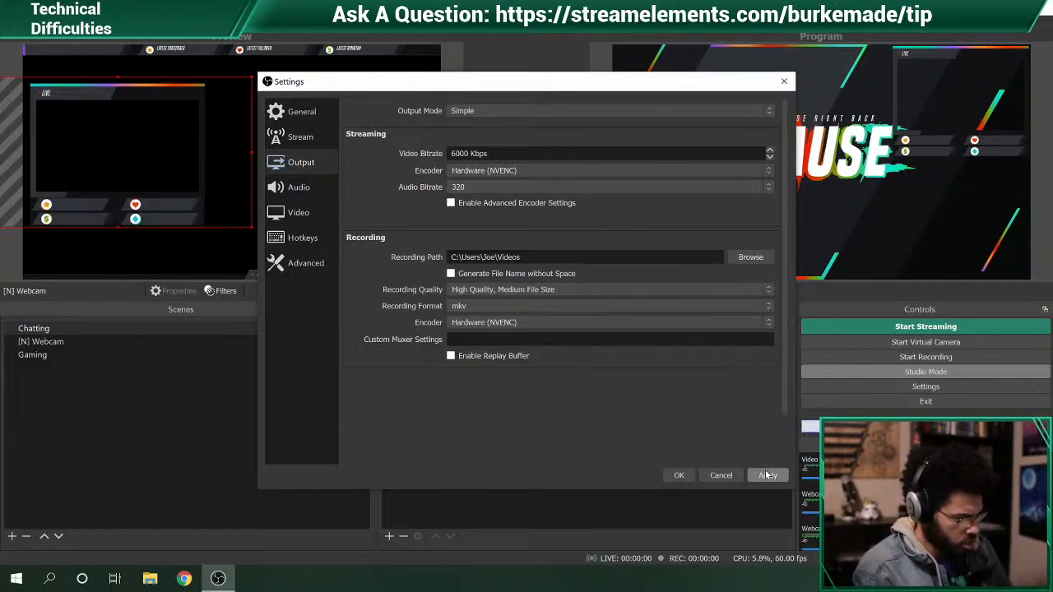
- Set the output mode to Advanced and look over the bitrate and name settings of all six audio tracks
{"action": "left_click", "coordinate": [596, 115]}
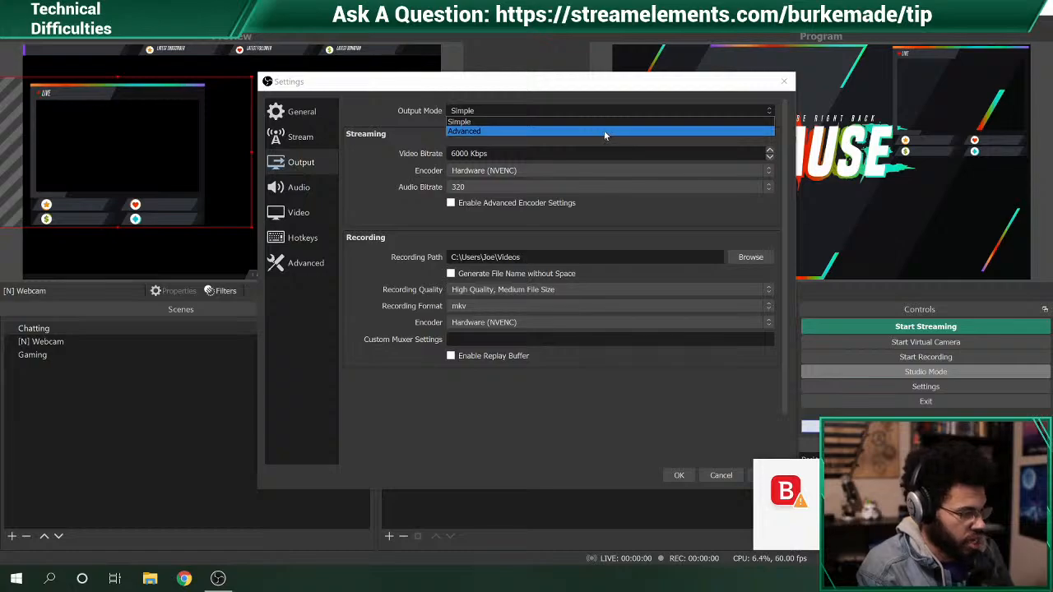
{"action": "left_click", "coordinate": [604, 132]}
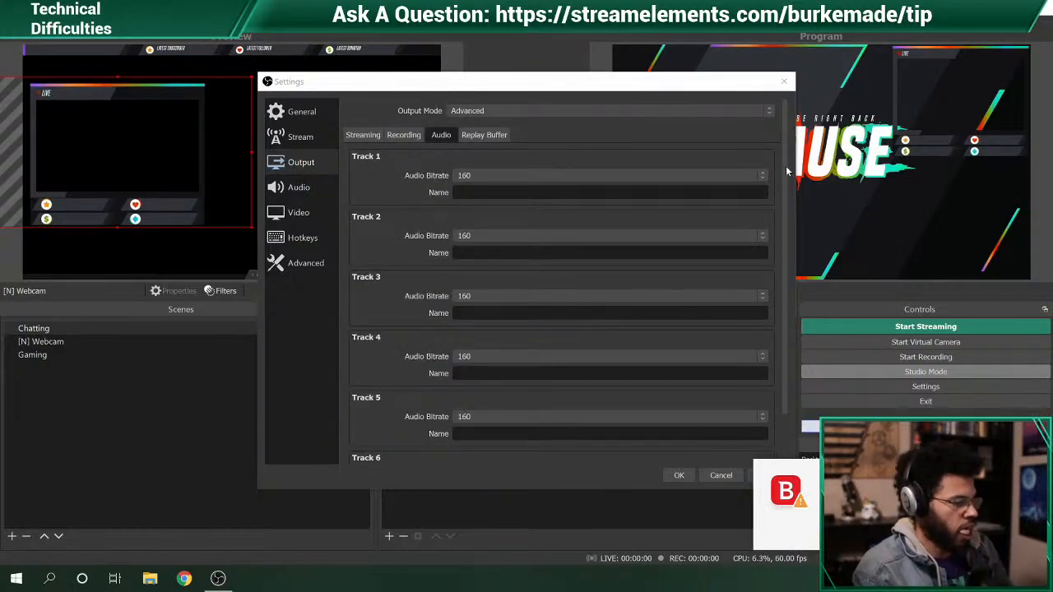
{"action": "left_click_drag", "start_coordinate": [787, 188], "coordinate": [788, 253]}
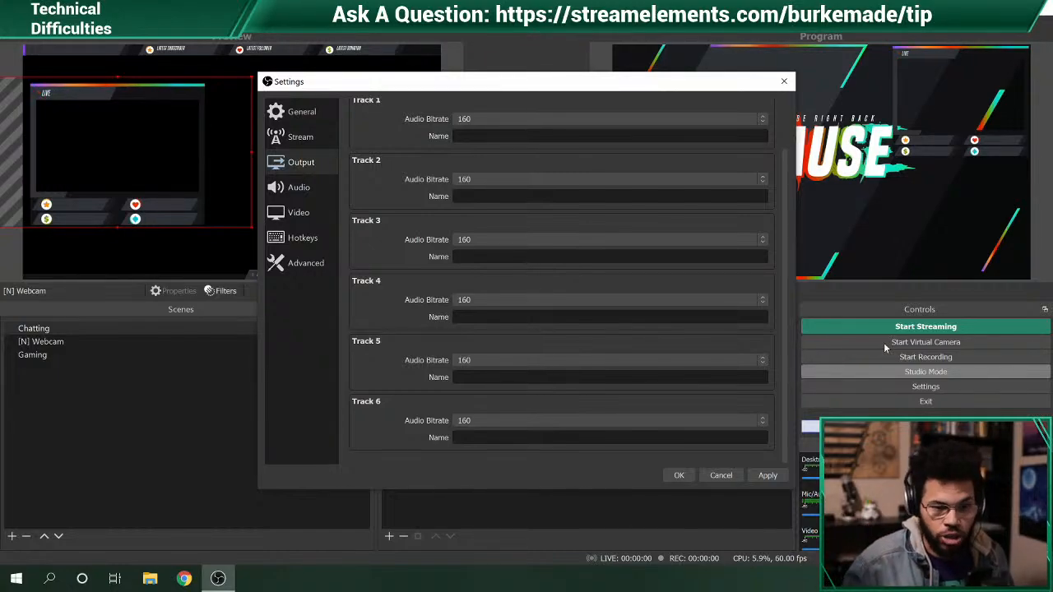
- Review the decay rate options in the Audio settings, keep the peak meter type at Sample Peak, and look over the push-to-talk hotkeys
{"action": "left_click", "coordinate": [294, 199]}
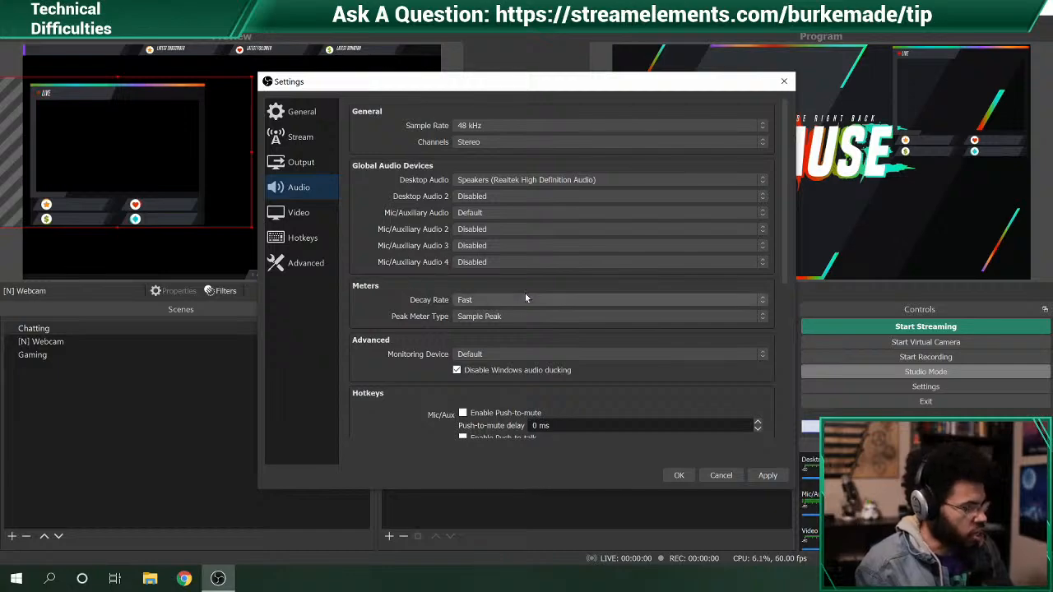
{"action": "left_click", "coordinate": [761, 304]}
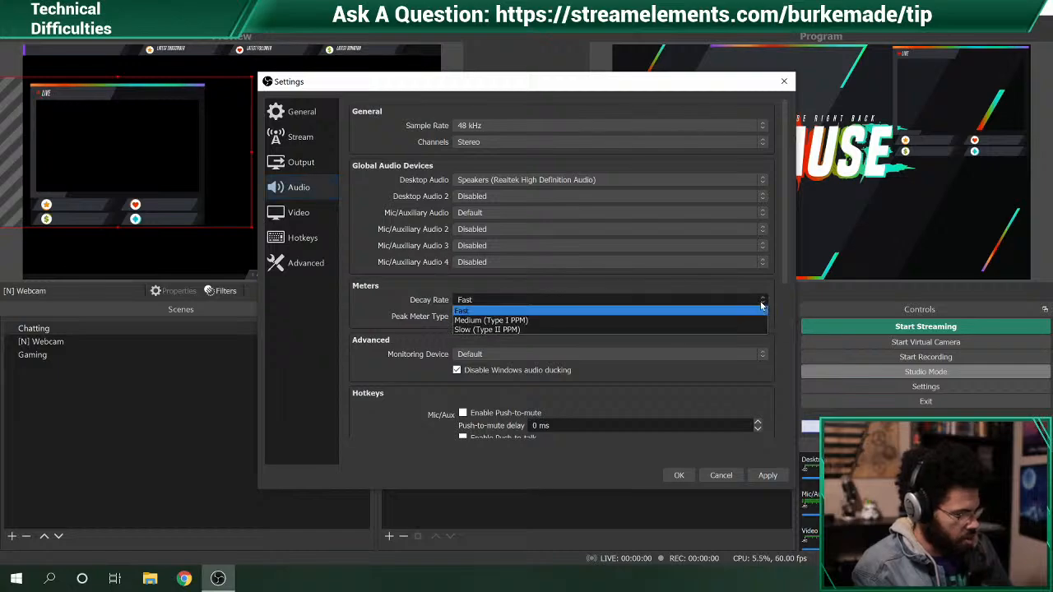
{"action": "left_click", "coordinate": [699, 295]}
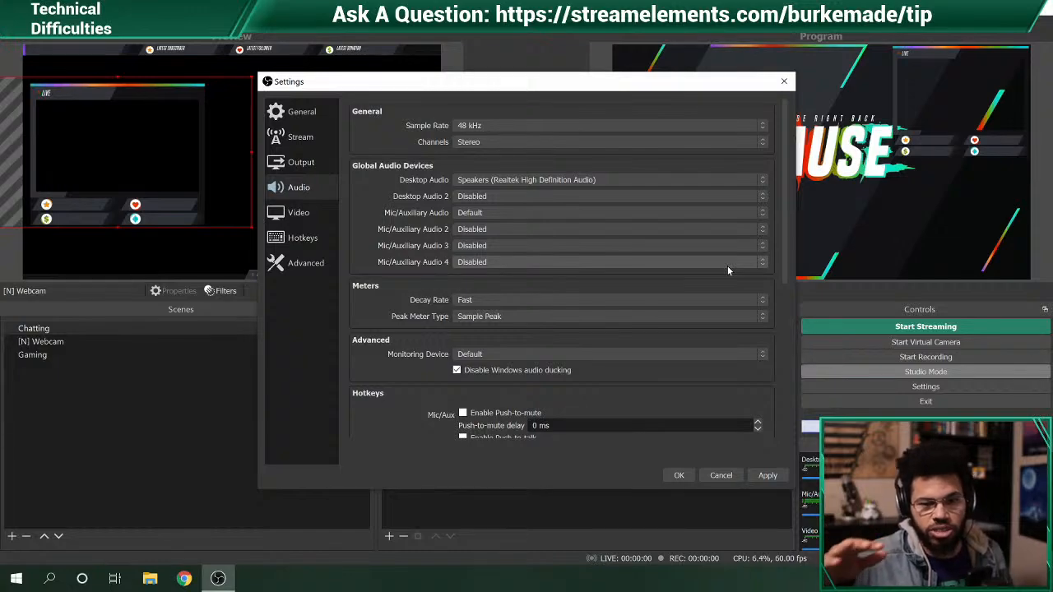
{"action": "left_click", "coordinate": [764, 319]}
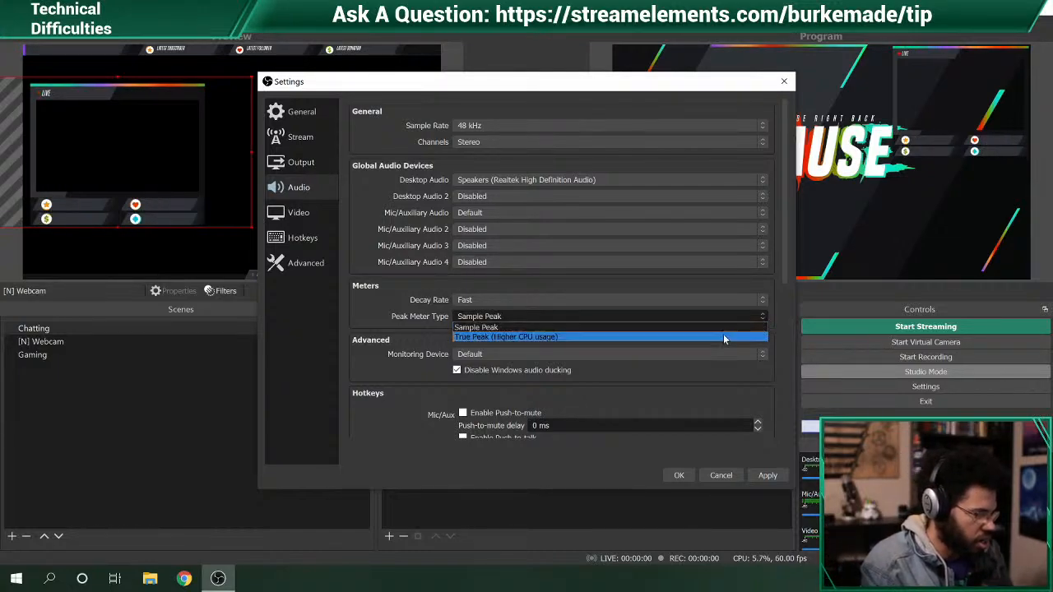
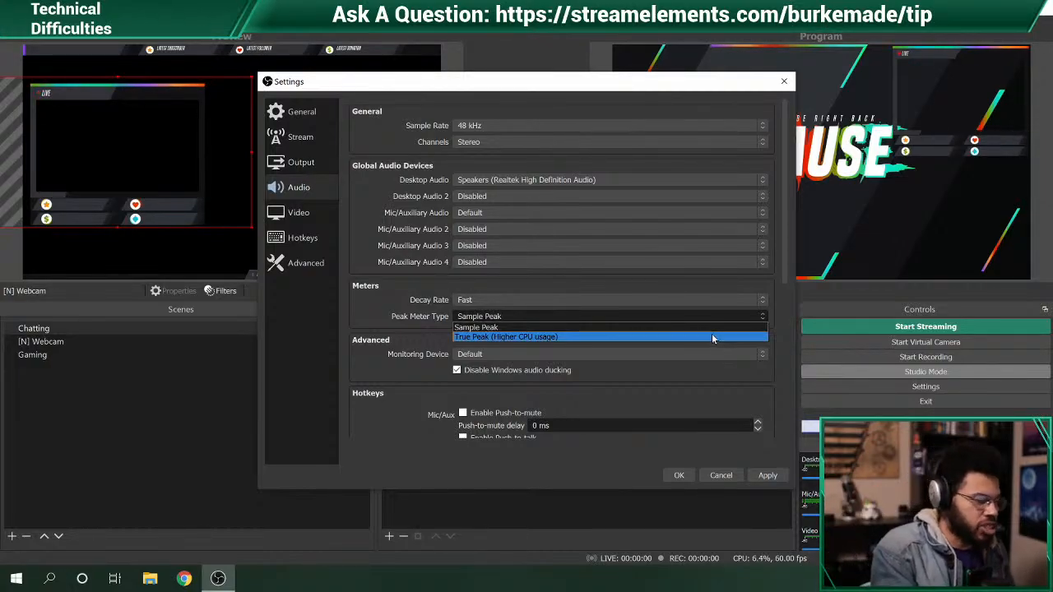
{"action": "left_click", "coordinate": [707, 326]}
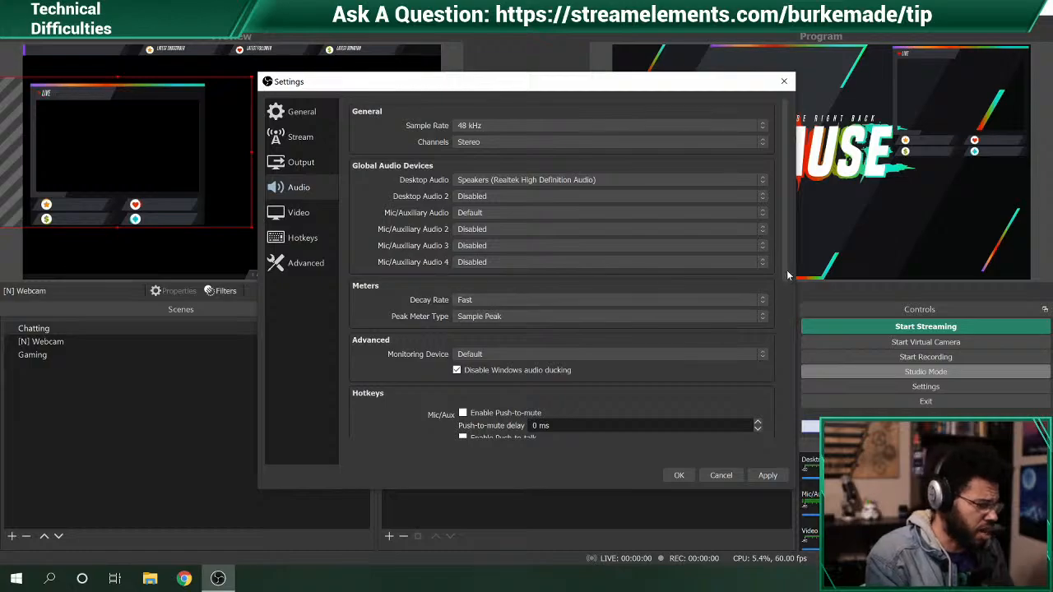
{"action": "scroll", "coordinate": [769, 424], "scroll_direction": "down", "scroll_amount": 2}
{"action": "scroll", "coordinate": [770, 425], "scroll_direction": "down", "scroll_amount": 4}
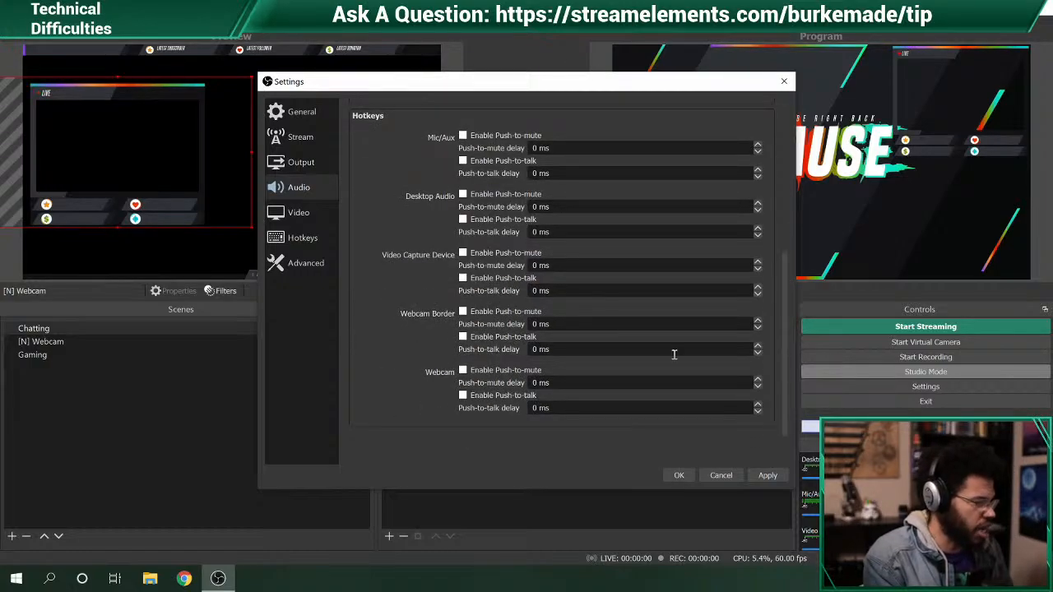
- Set the base (canvas) resolution to 1280x720 in the Video settings, check the common FPS values, and apply and close the settings
{"action": "left_click", "coordinate": [317, 218]}
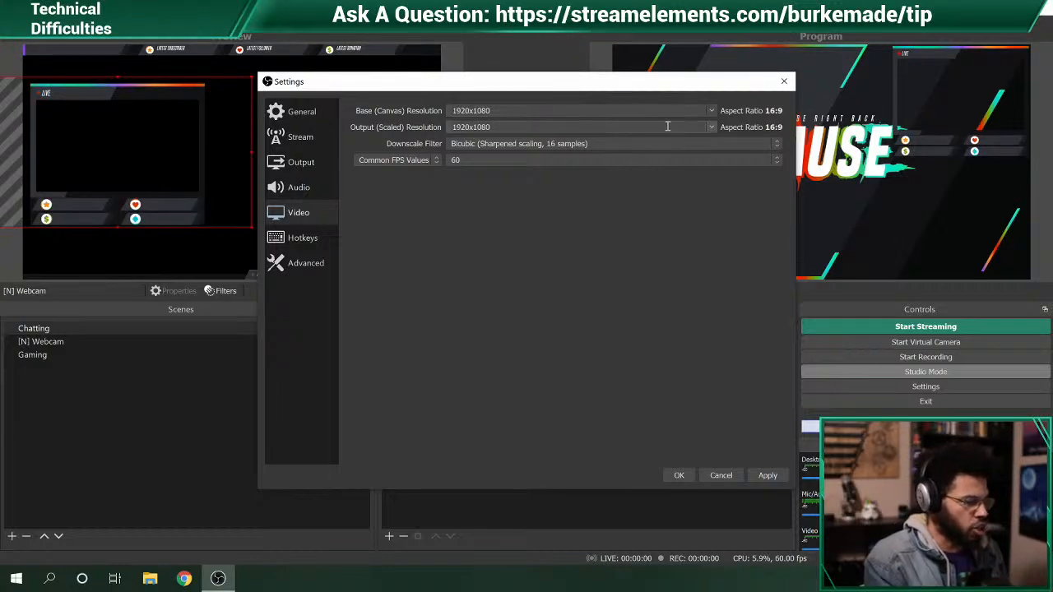
{"action": "left_click", "coordinate": [711, 115]}
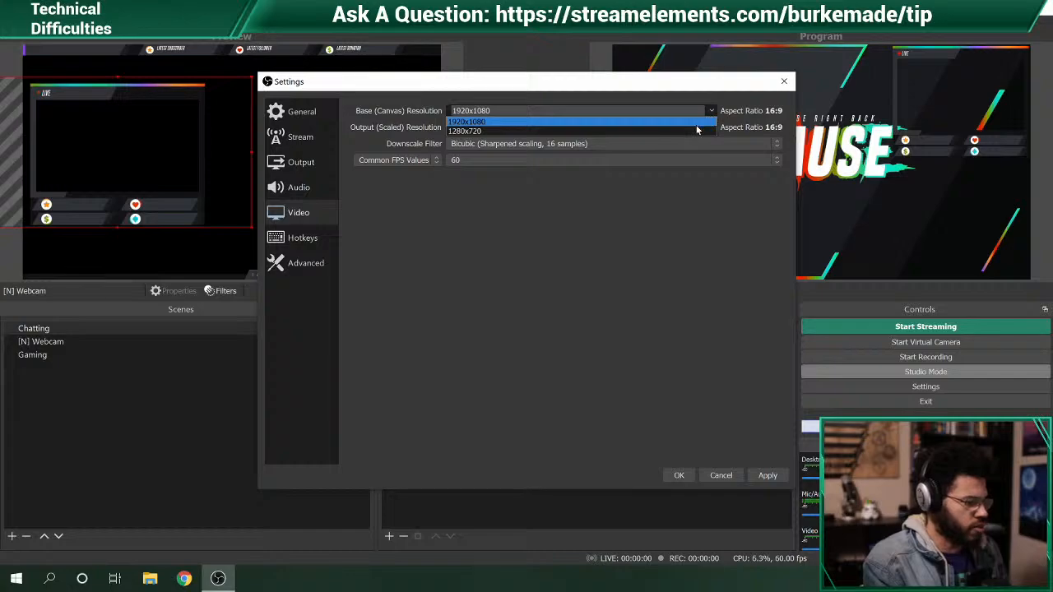
{"action": "left_click", "coordinate": [696, 132]}
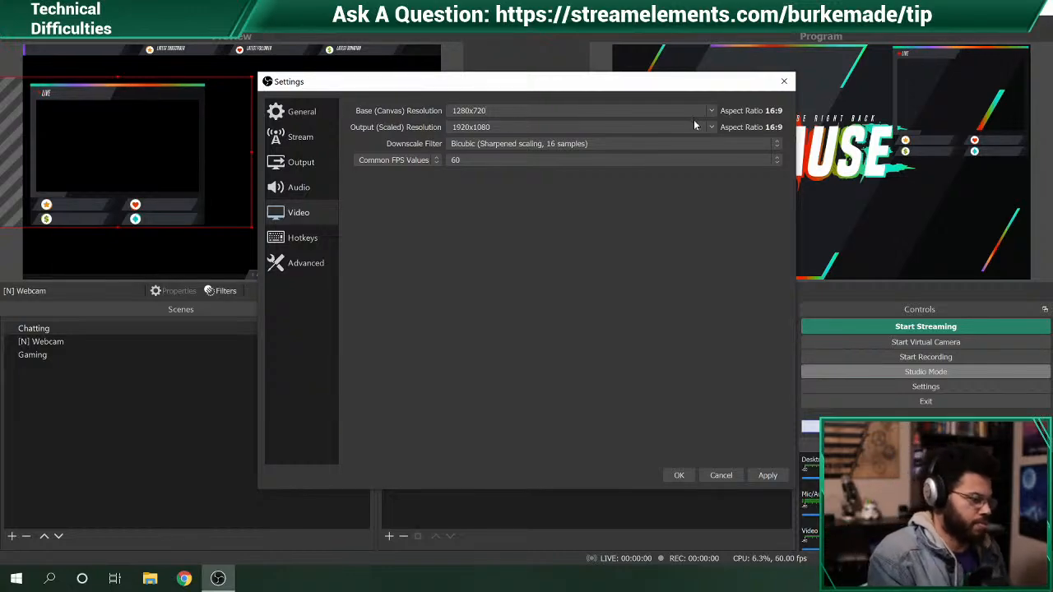
{"action": "left_click", "coordinate": [776, 163]}
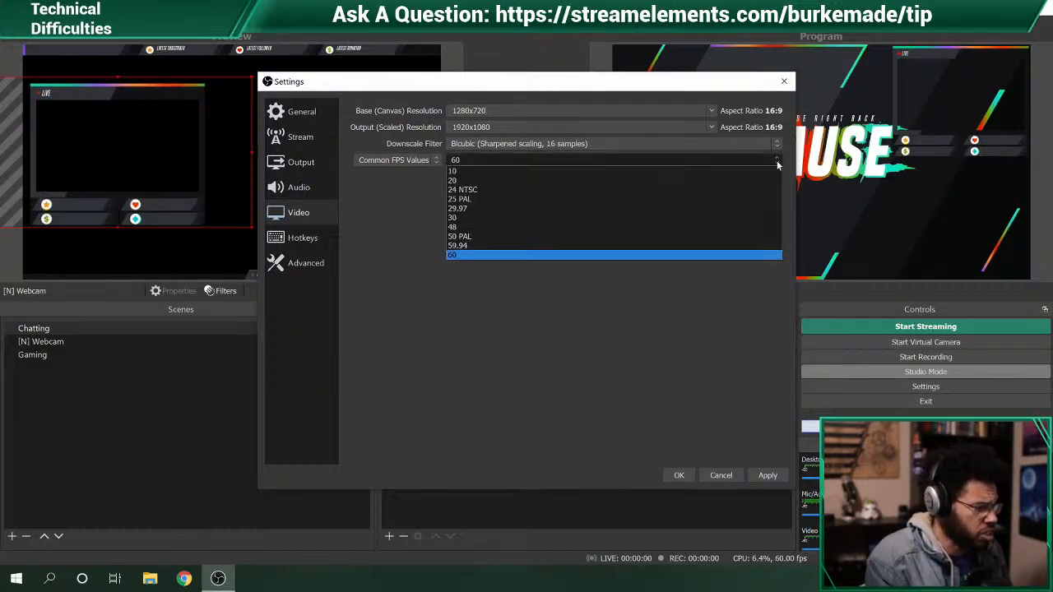
{"action": "left_click", "coordinate": [619, 275]}
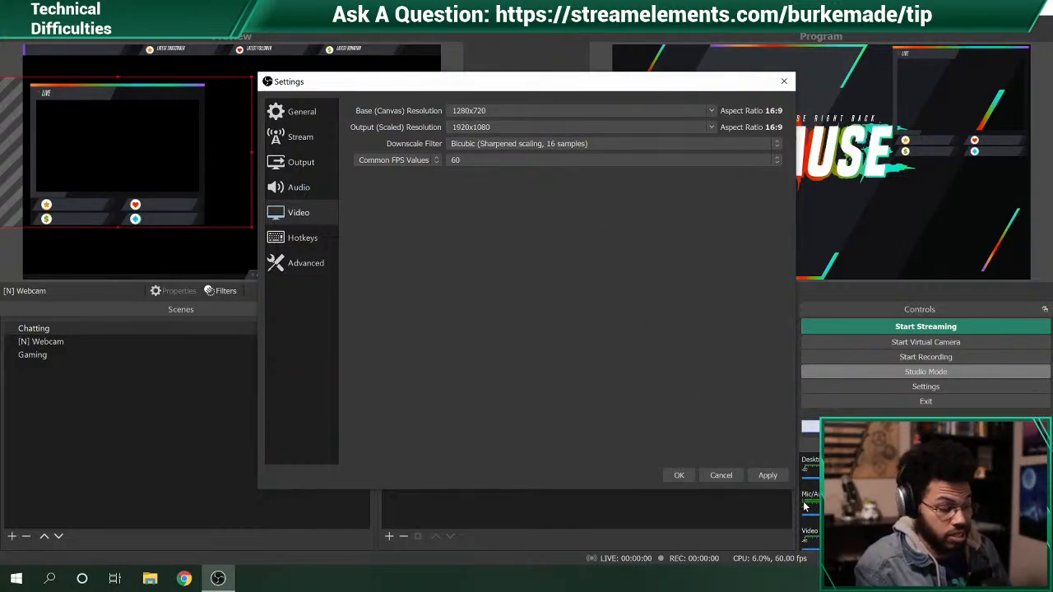
{"action": "left_click", "coordinate": [766, 479]}
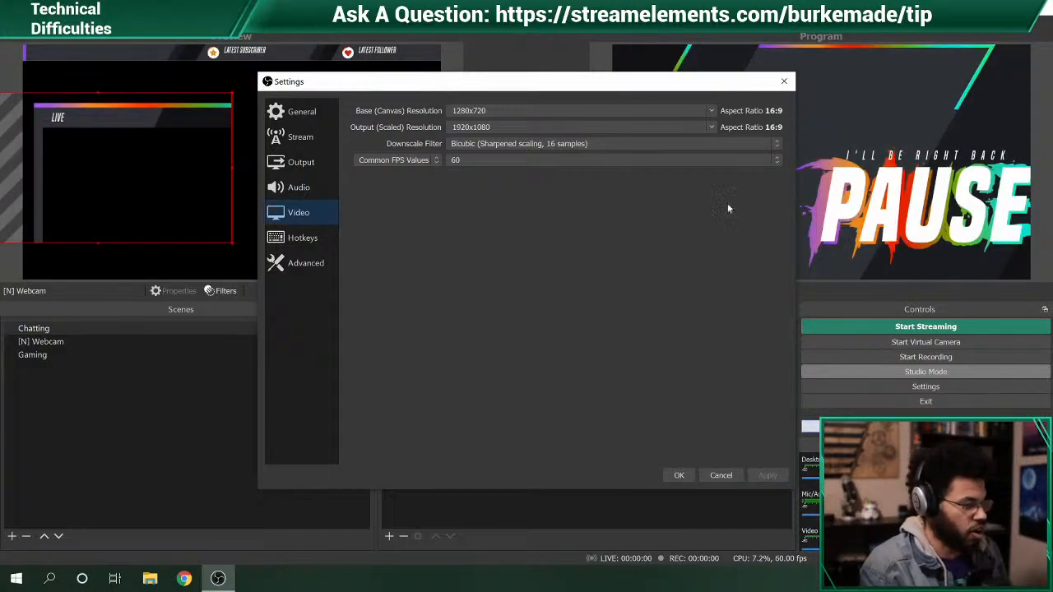
{"action": "left_click", "coordinate": [680, 477]}
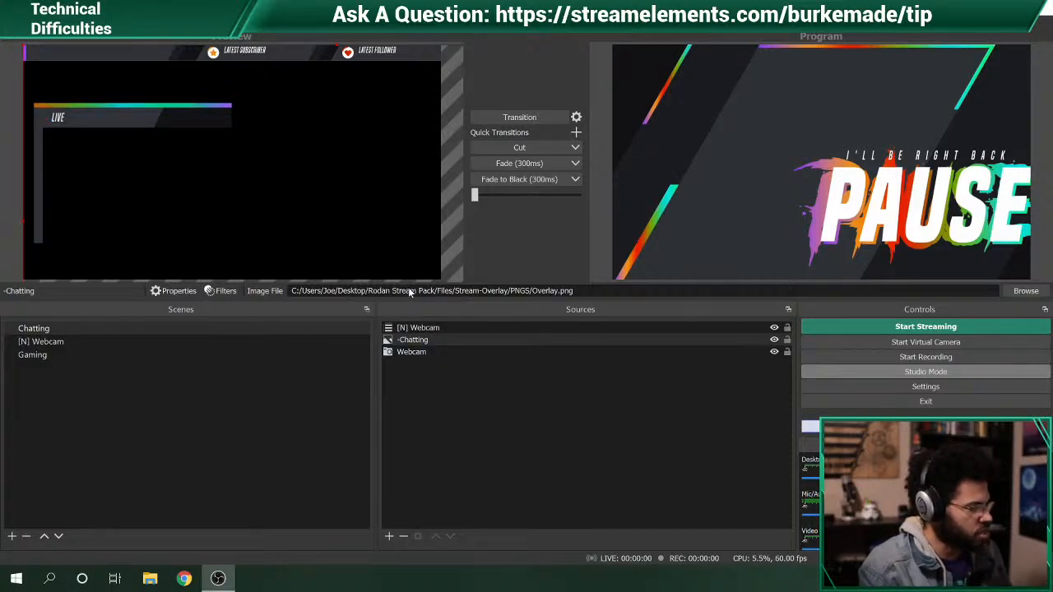
- Fit the Webcam source in the [N] Webcam scene to the screen
{"action": "left_click", "coordinate": [48, 341]}
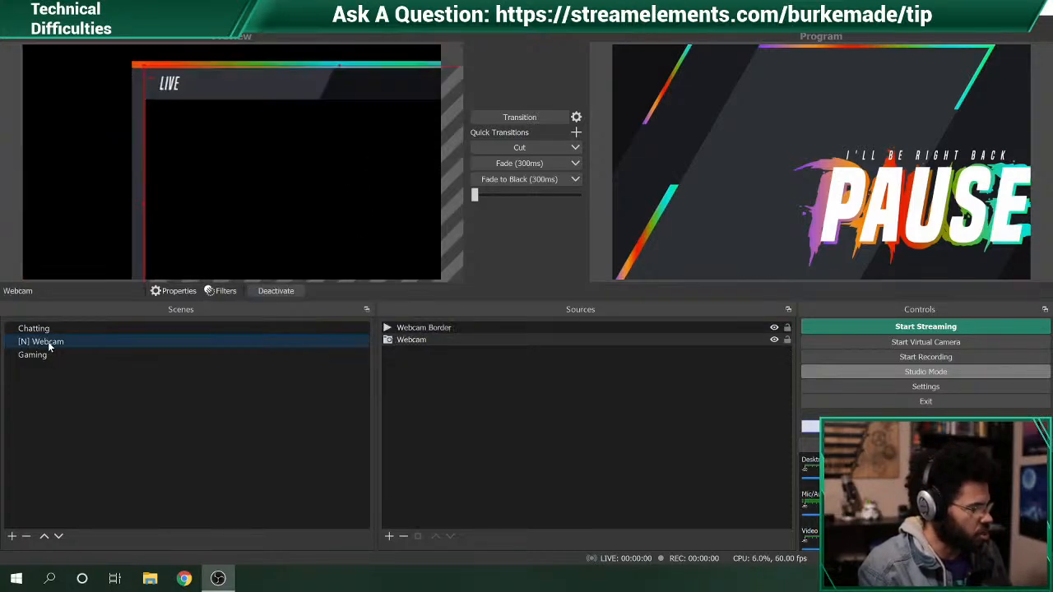
{"action": "right_click", "coordinate": [314, 206]}
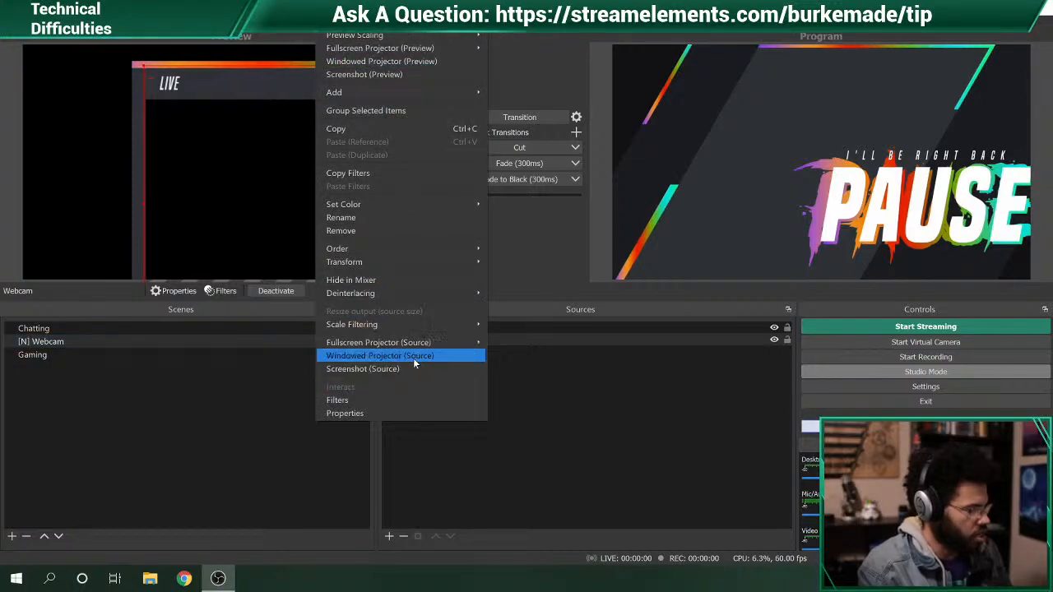
{"action": "mouse_move", "coordinate": [418, 265]}
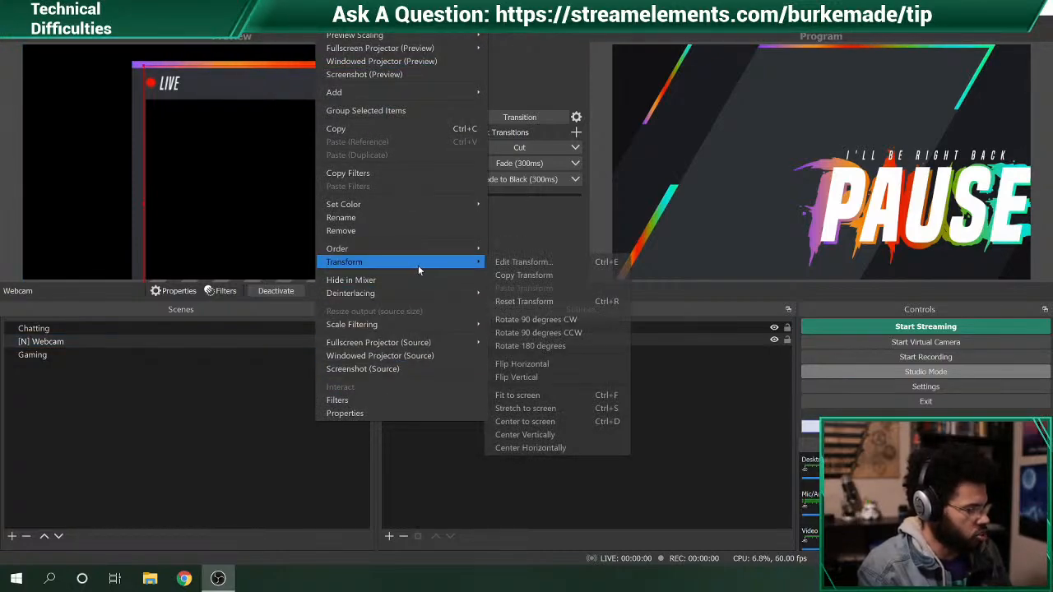
{"action": "left_click", "coordinate": [555, 396]}
{"action": "left_click", "coordinate": [557, 398]}
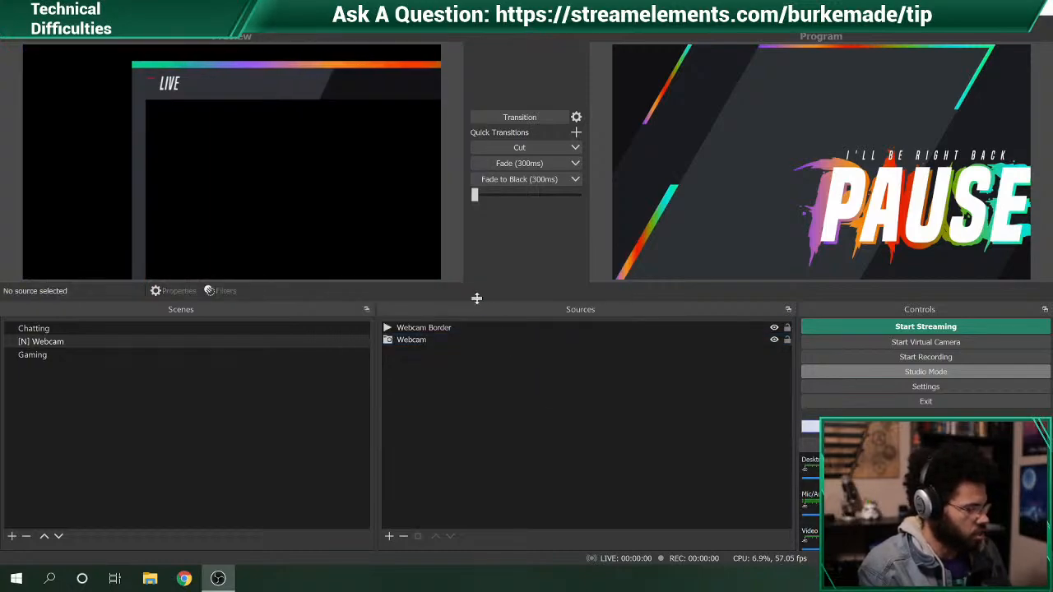
- Fit the Webcam Border source in the [N] Webcam scene to the screen
{"action": "left_click", "coordinate": [321, 173]}
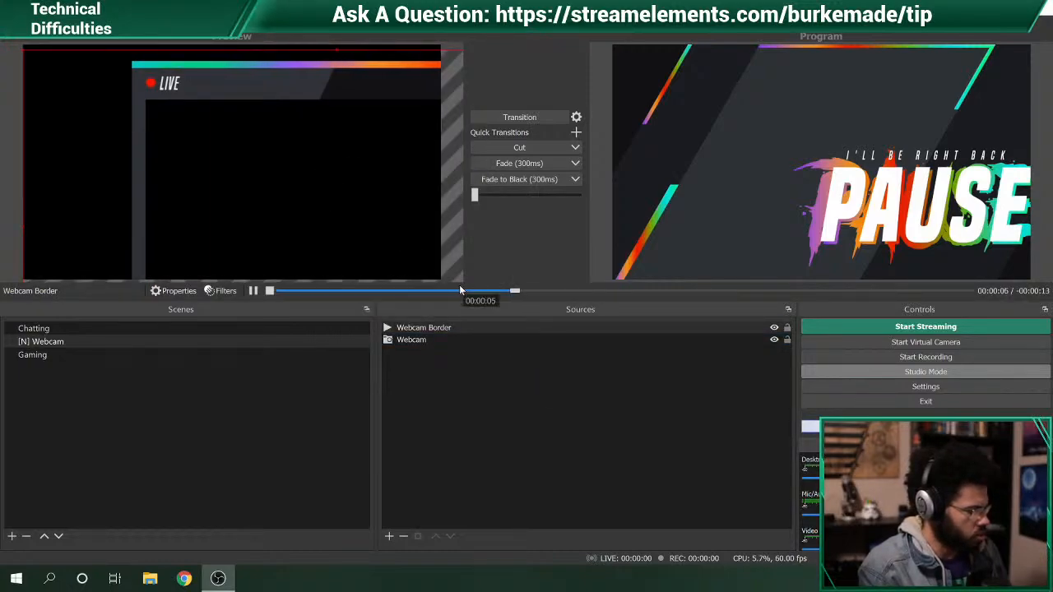
{"action": "left_click", "coordinate": [448, 340]}
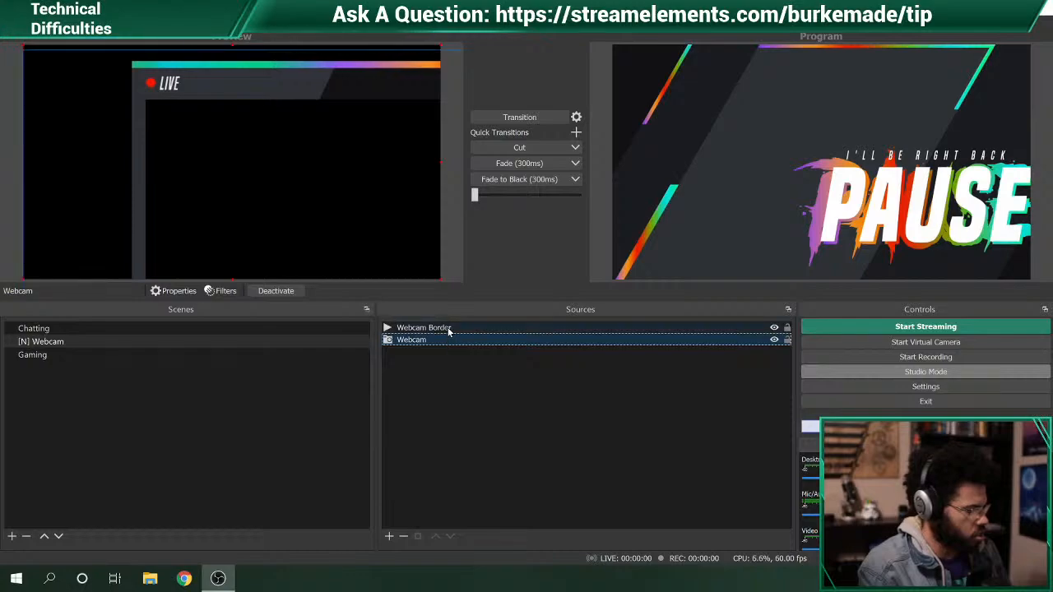
{"action": "right_click", "coordinate": [448, 327]}
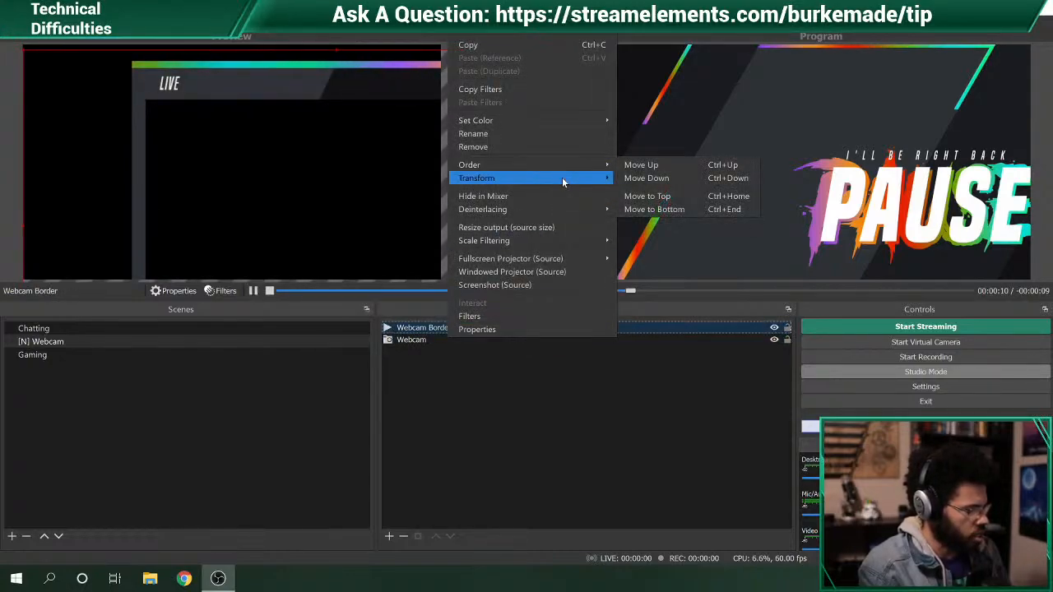
{"action": "mouse_move", "coordinate": [563, 180]}
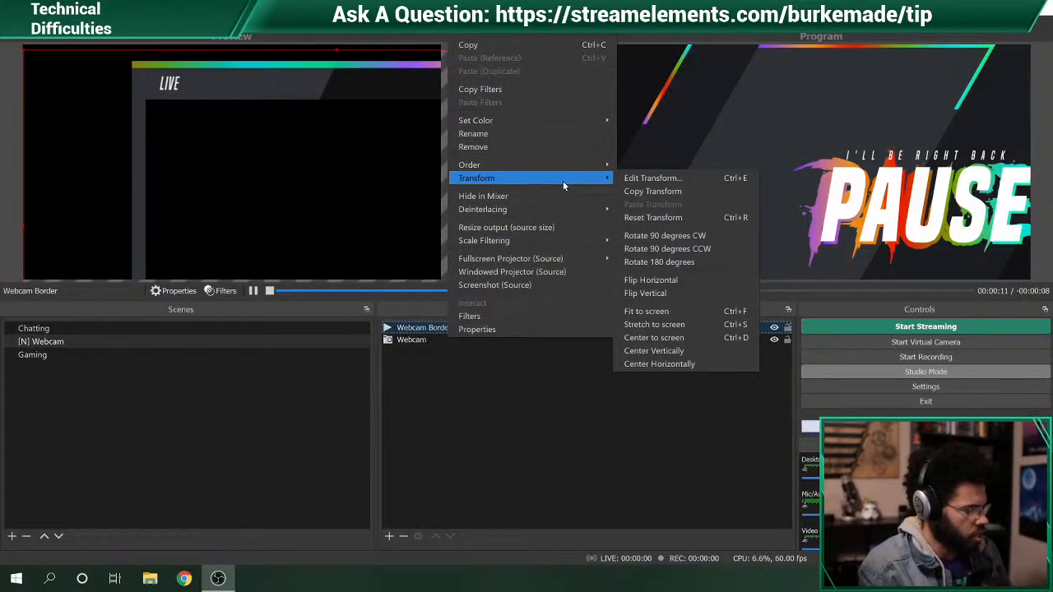
{"action": "left_click", "coordinate": [674, 317]}
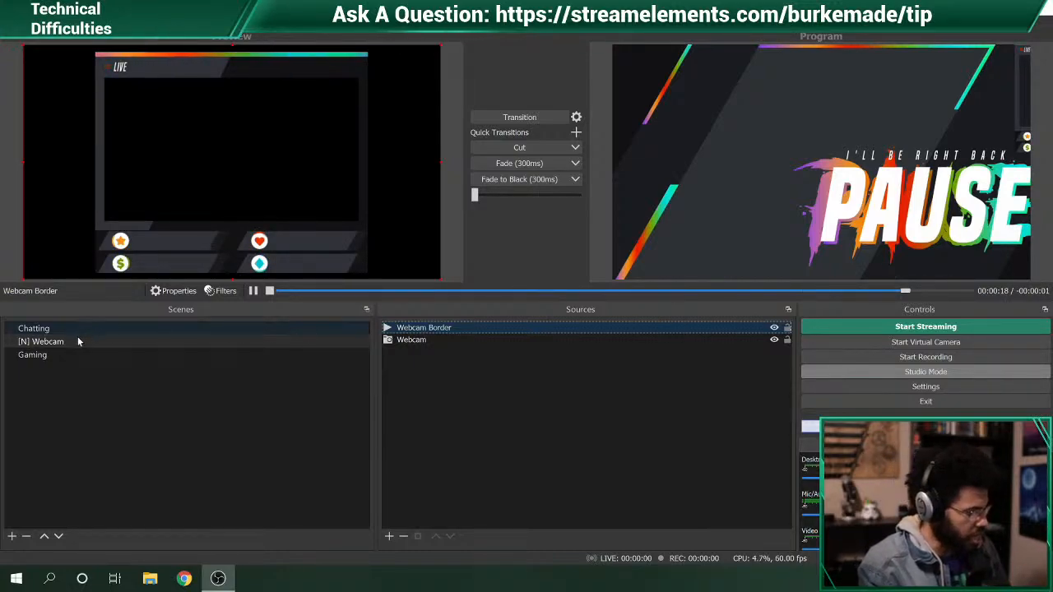
- Fit the Image source with the pause banner in the Gaming scene to the screen
{"action": "left_click", "coordinate": [67, 354]}
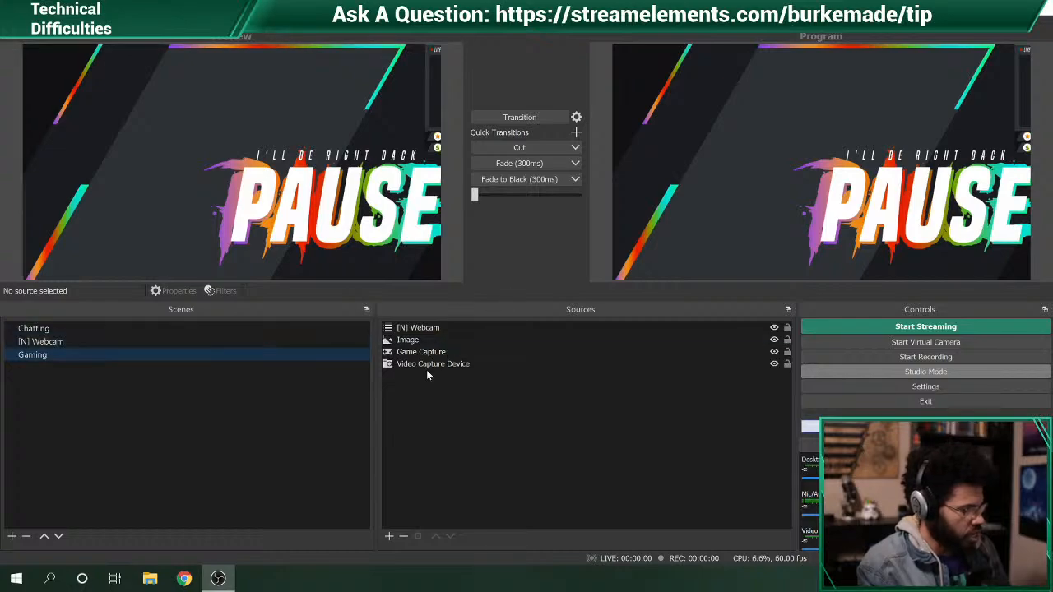
{"action": "left_click", "coordinate": [430, 342]}
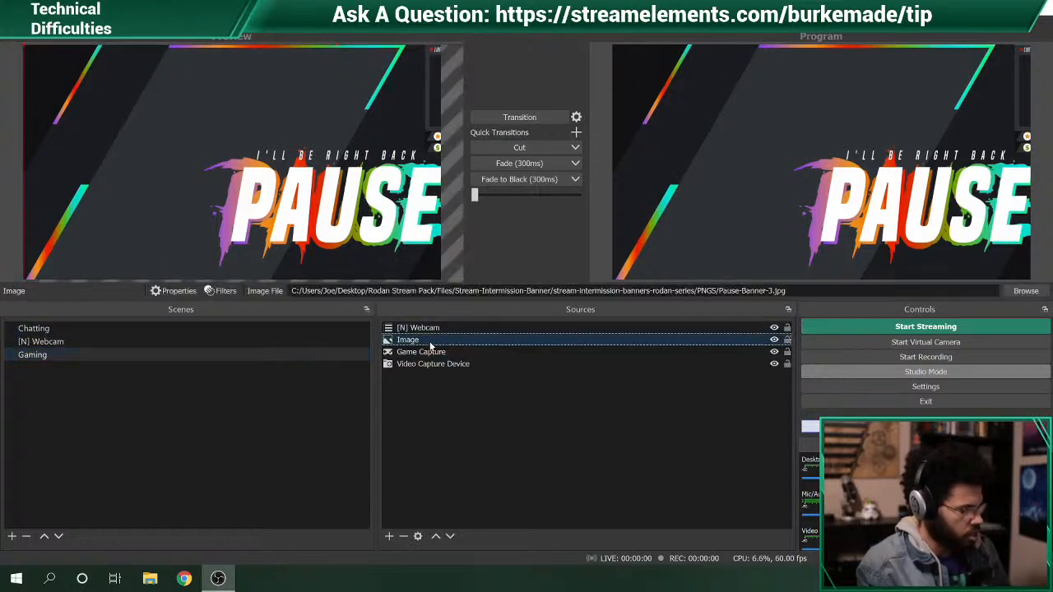
{"action": "right_click", "coordinate": [430, 343]}
{"action": "mouse_move", "coordinate": [485, 216]}
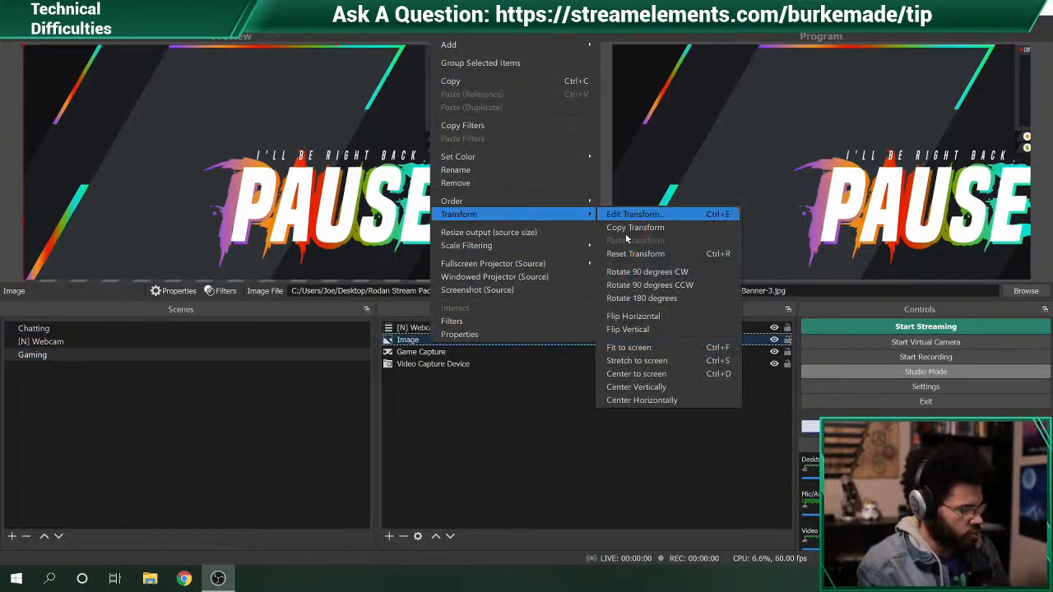
{"action": "left_click", "coordinate": [646, 347]}
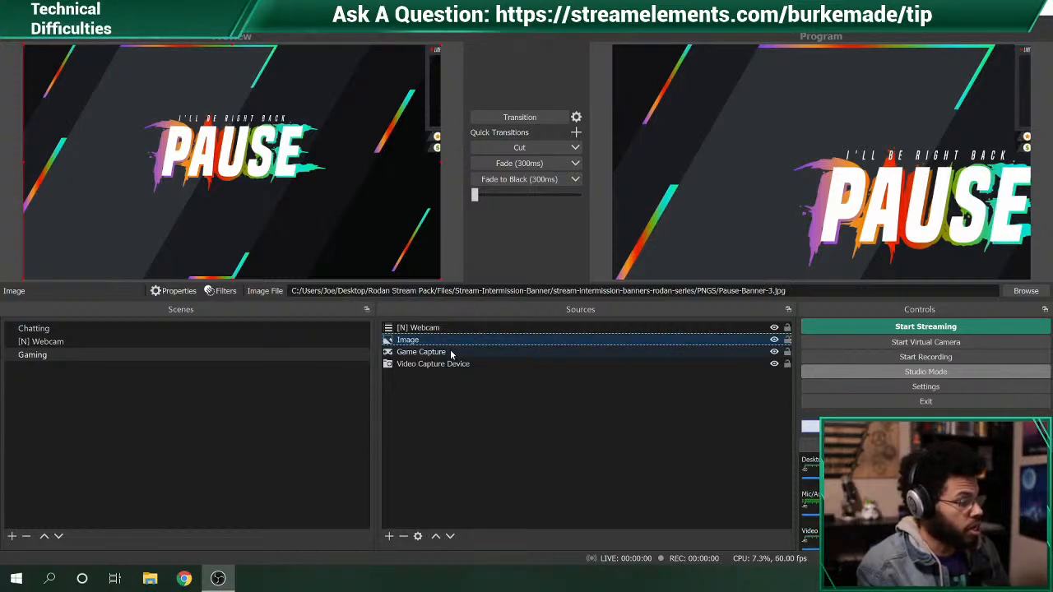
- Move the [N] Webcam source in the Gaming scene fully inside the canvas, against its upper-right corner
{"action": "left_click", "coordinate": [437, 328]}
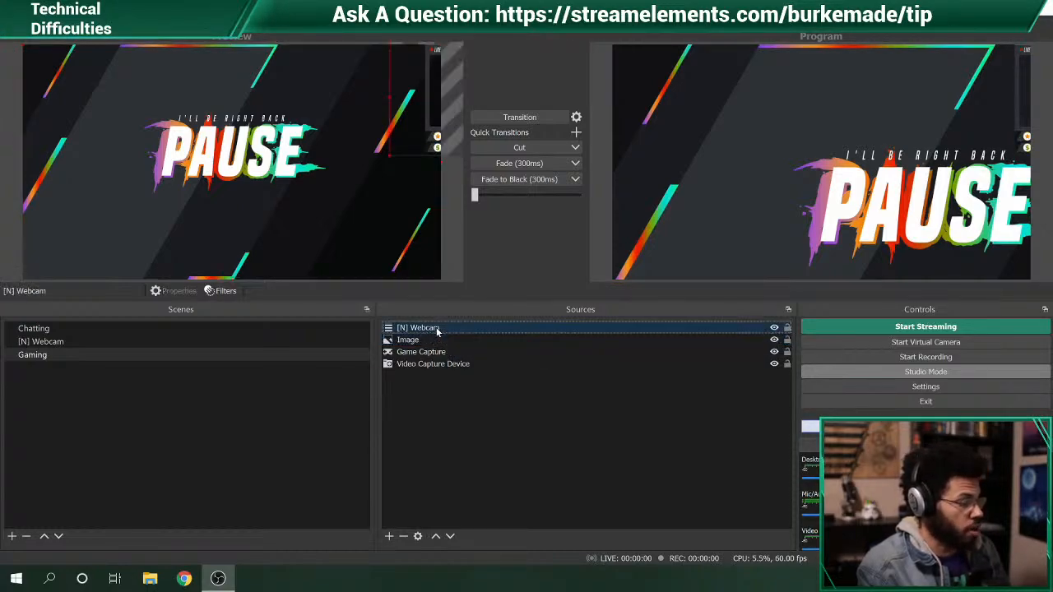
{"action": "right_click", "coordinate": [437, 330]}
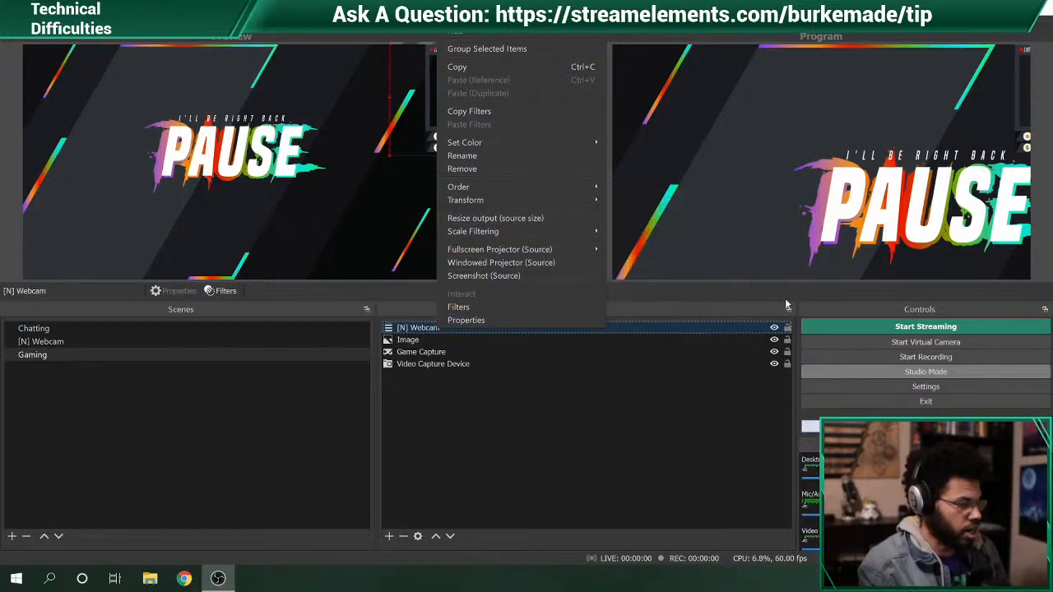
{"action": "left_click", "coordinate": [427, 132]}
{"action": "left_click_drag", "start_coordinate": [427, 132], "coordinate": [273, 134]}
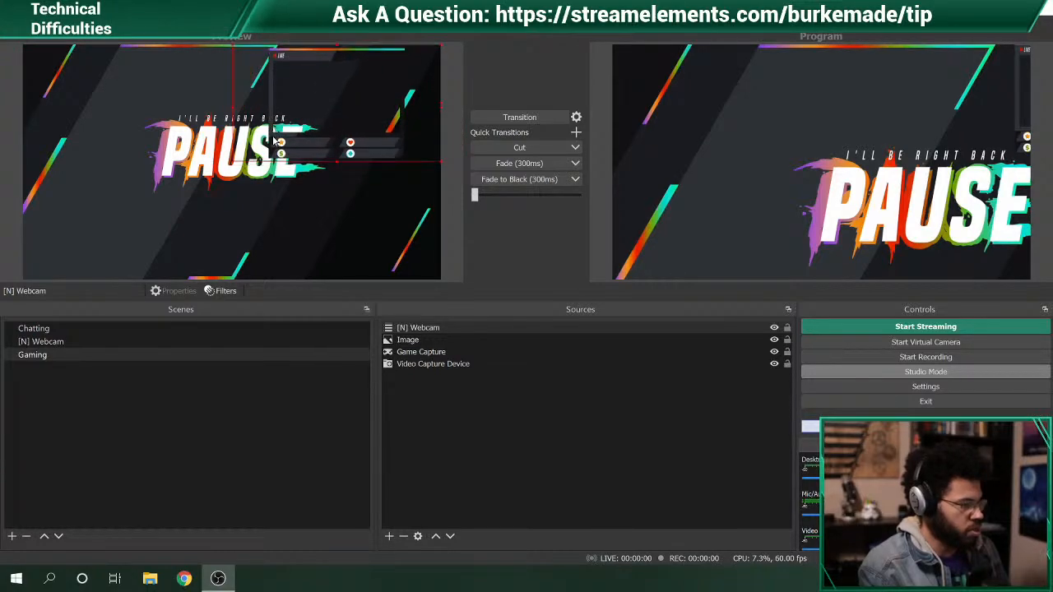
- Fit the Game Capture and Video Capture Device sources in the Gaming scene to the screen
{"action": "left_click", "coordinate": [429, 353]}
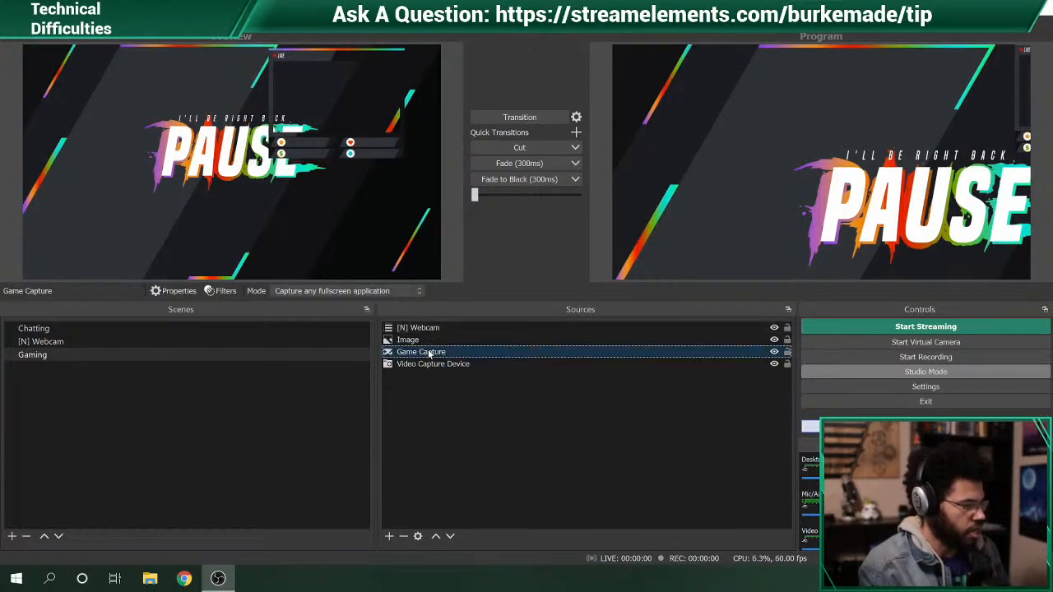
{"action": "right_click", "coordinate": [428, 354]}
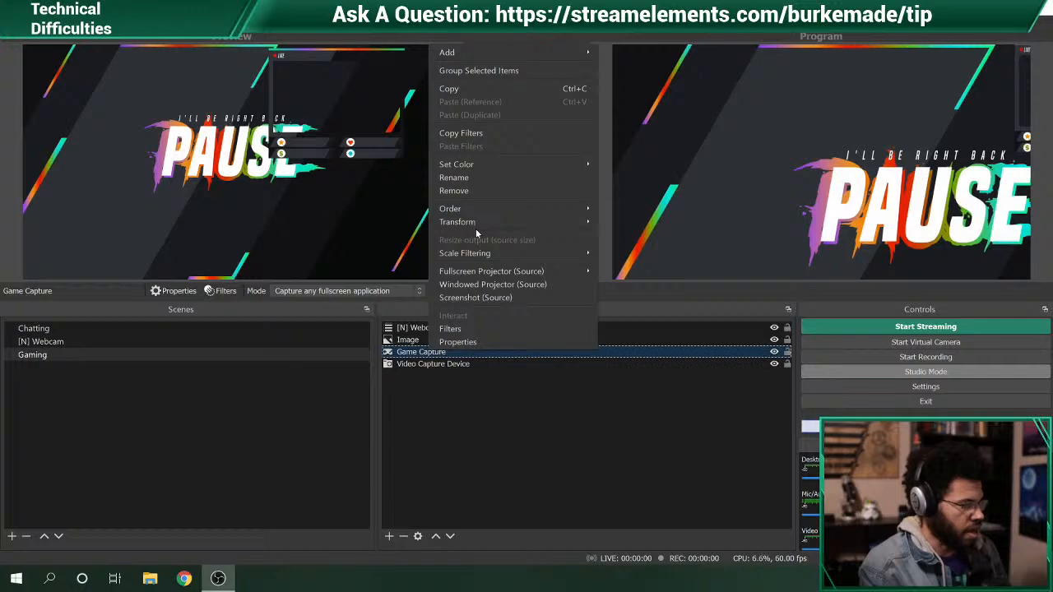
{"action": "mouse_move", "coordinate": [493, 224]}
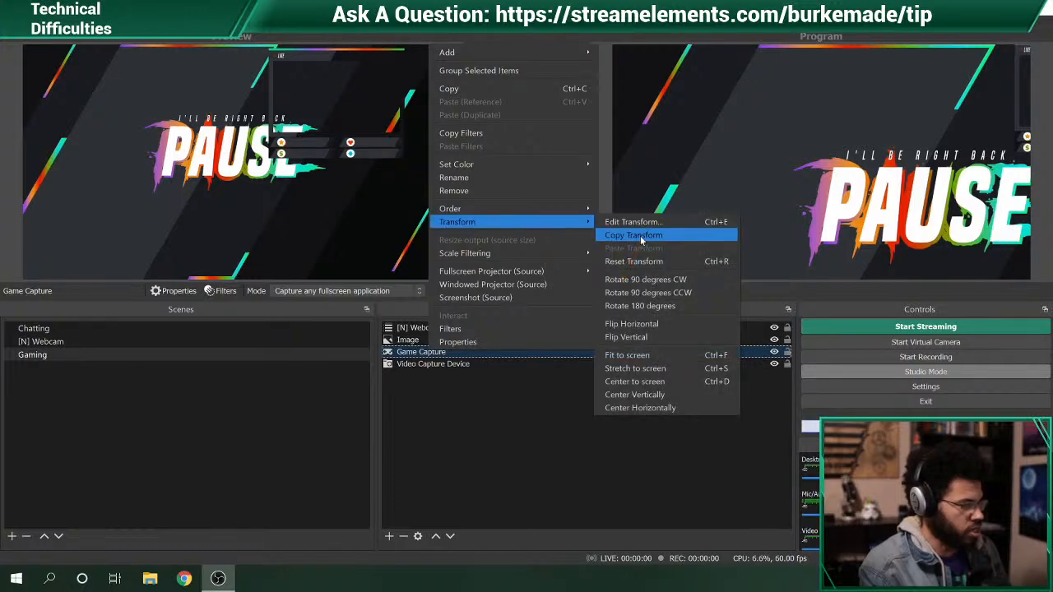
{"action": "left_click", "coordinate": [652, 359]}
{"action": "left_click", "coordinate": [493, 367]}
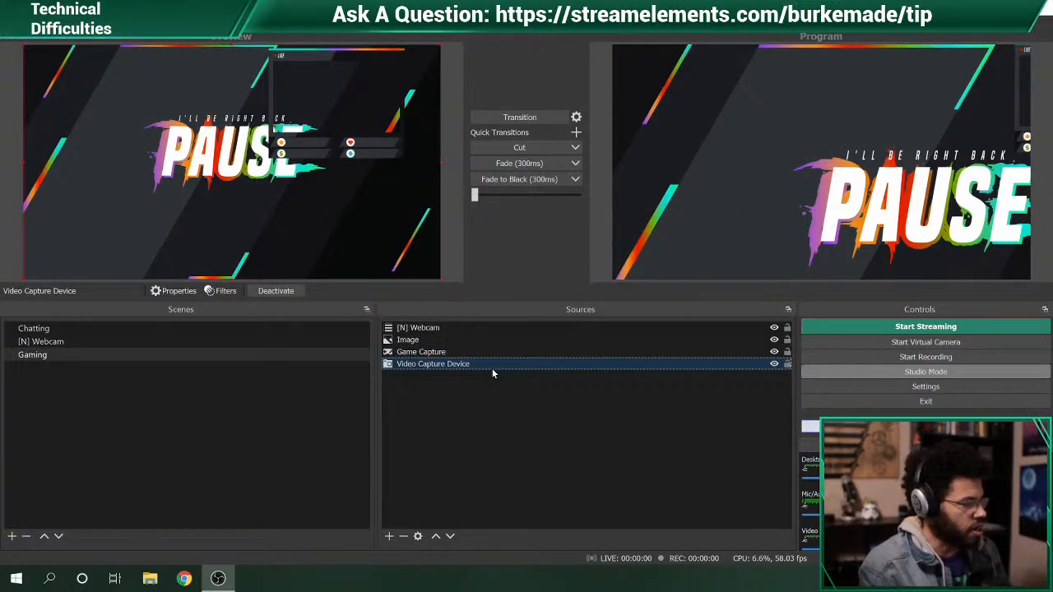
{"action": "right_click", "coordinate": [492, 368]}
{"action": "mouse_move", "coordinate": [534, 208]}
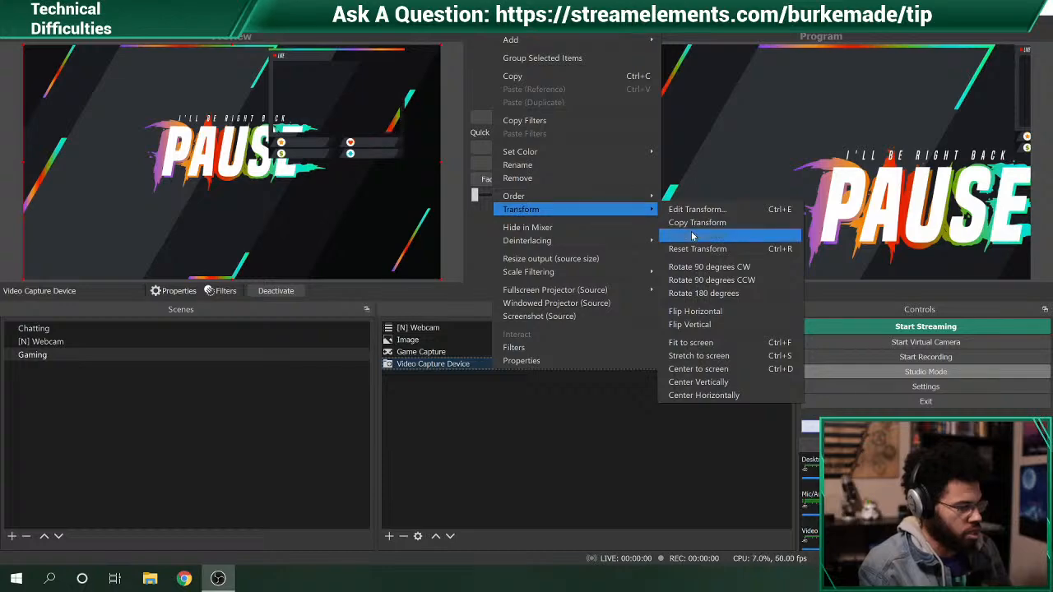
{"action": "left_click", "coordinate": [701, 342]}
- Fit the -Chatting overlay image in the Chatting scene to the screen
{"action": "left_click", "coordinate": [42, 341]}
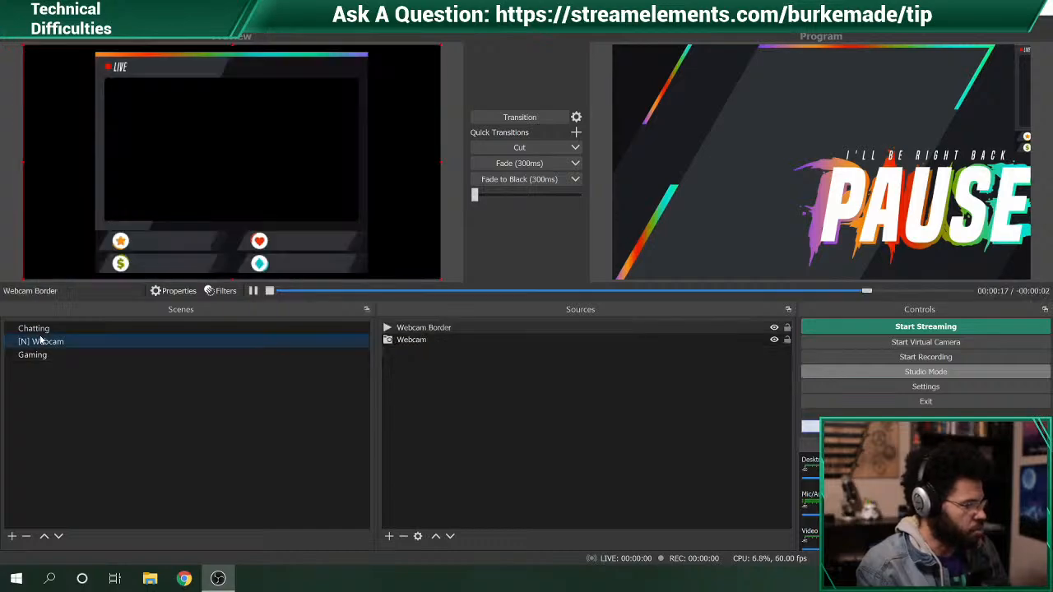
{"action": "left_click", "coordinate": [52, 329]}
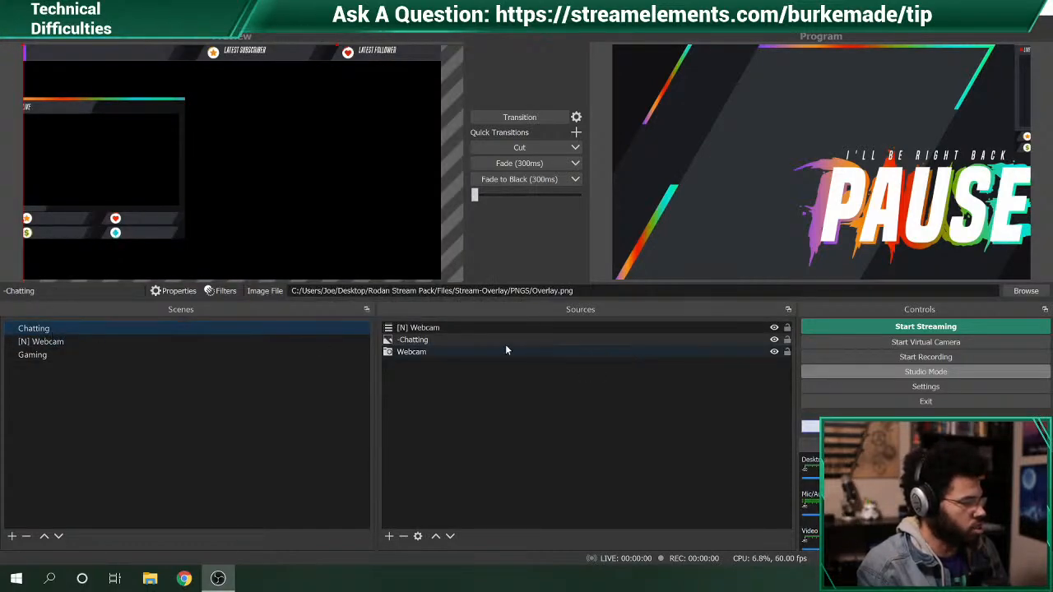
{"action": "right_click", "coordinate": [409, 340]}
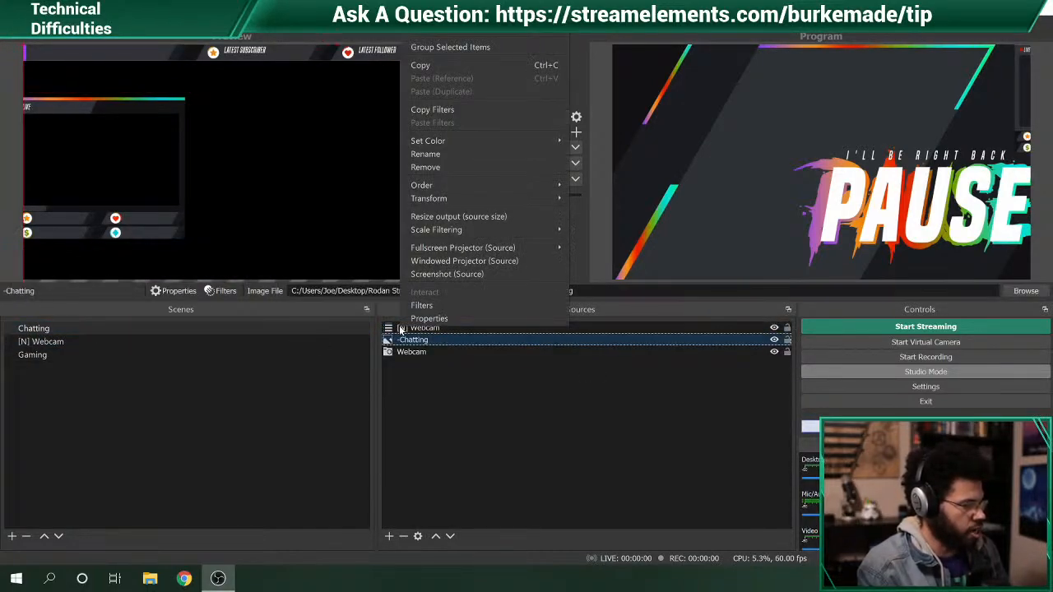
{"action": "left_click", "coordinate": [447, 349]}
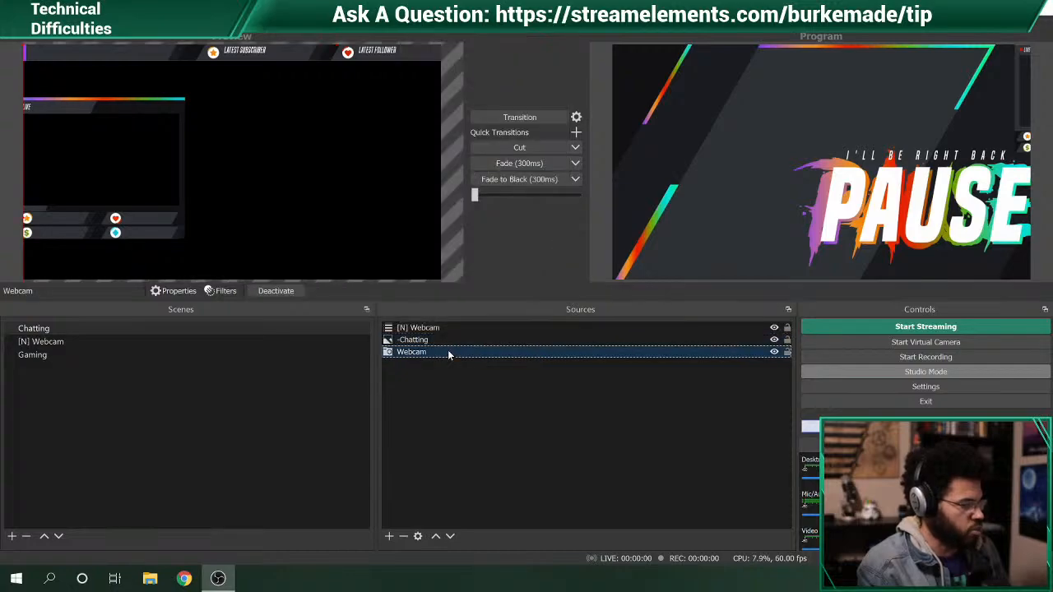
{"action": "right_click", "coordinate": [444, 342]}
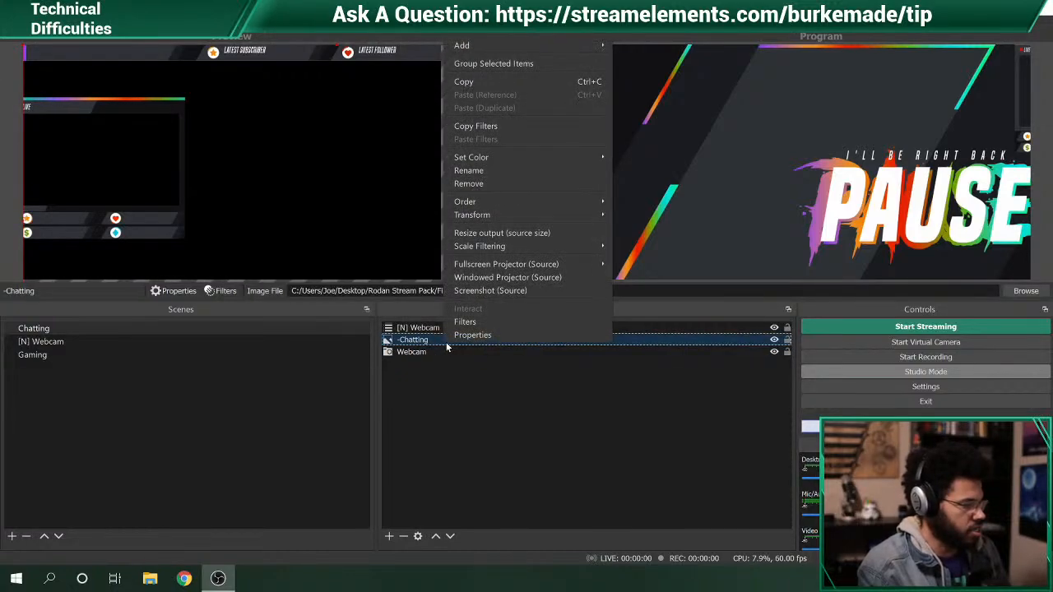
{"action": "mouse_move", "coordinate": [576, 215]}
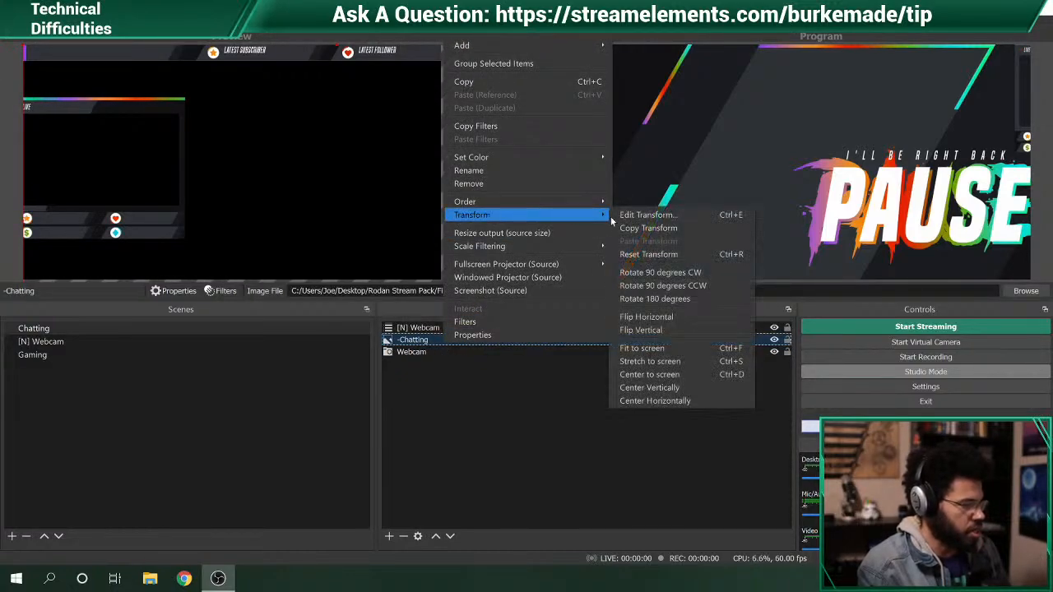
{"action": "left_click", "coordinate": [663, 348]}
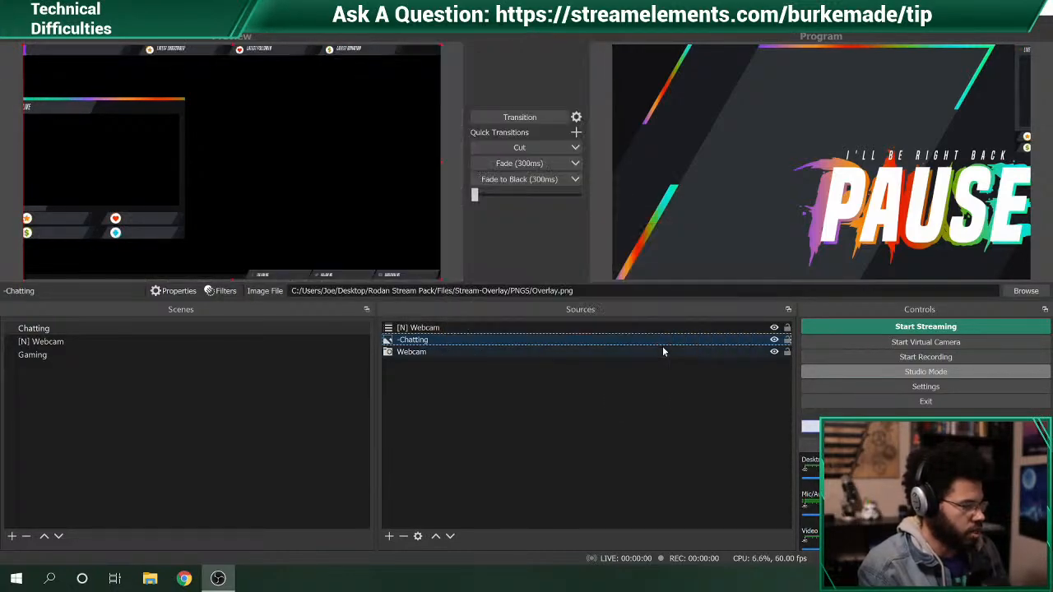
- Shrink the [N] Webcam source in the Chatting scene and place it in the canvas's upper-left corner, below the overlay bar
{"action": "left_click", "coordinate": [463, 330]}
{"action": "left_click_drag", "start_coordinate": [56, 139], "coordinate": [126, 121]}
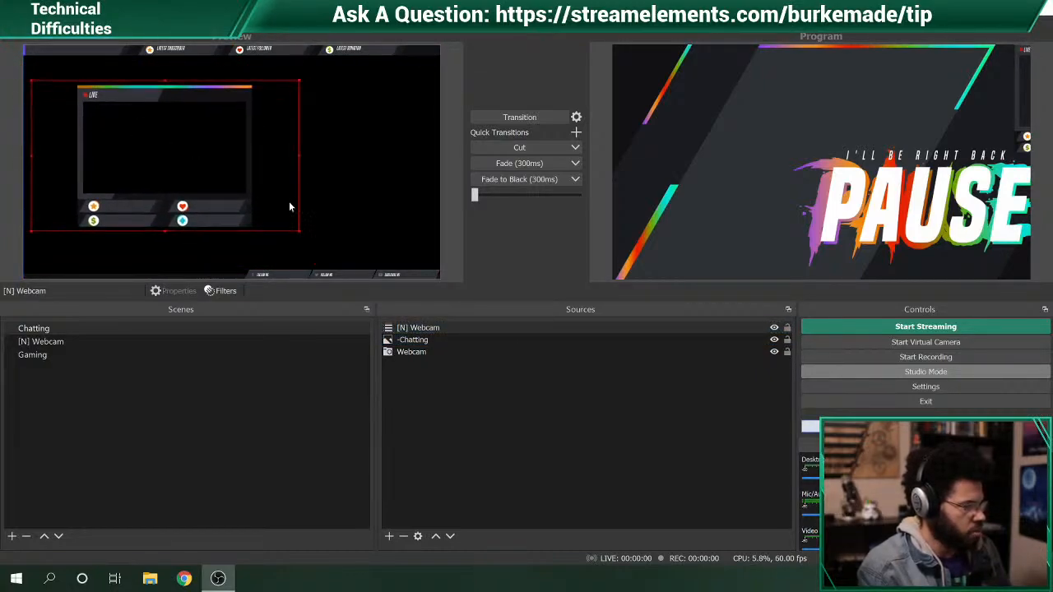
{"action": "left_click_drag", "start_coordinate": [301, 233], "coordinate": [82, 133]}
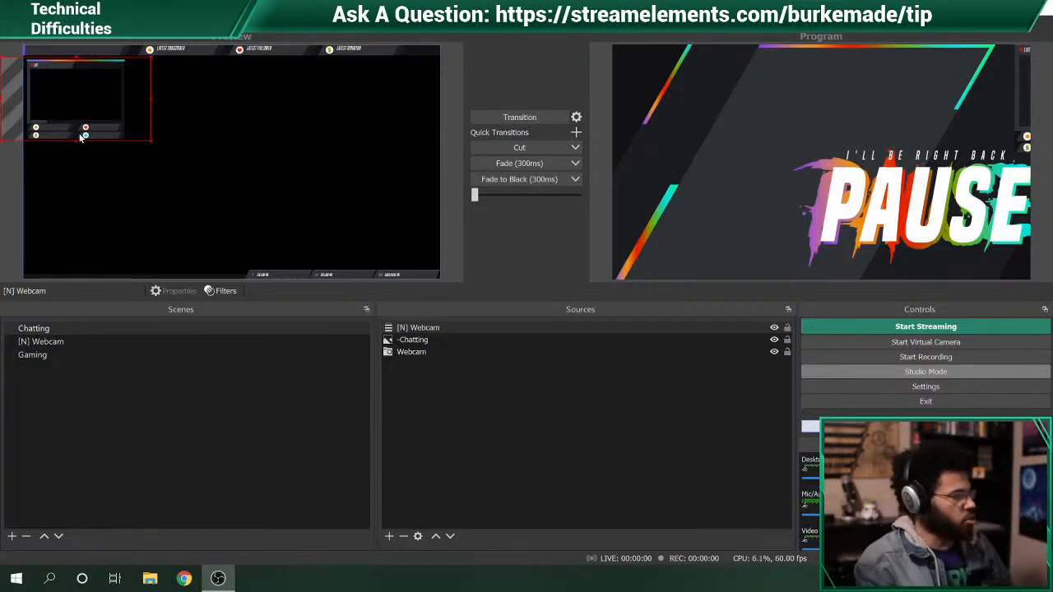
- Check the [N] Webcam and Gaming scenes in the preview, and transition the Chatting scene to the program output
{"action": "left_click", "coordinate": [65, 345]}
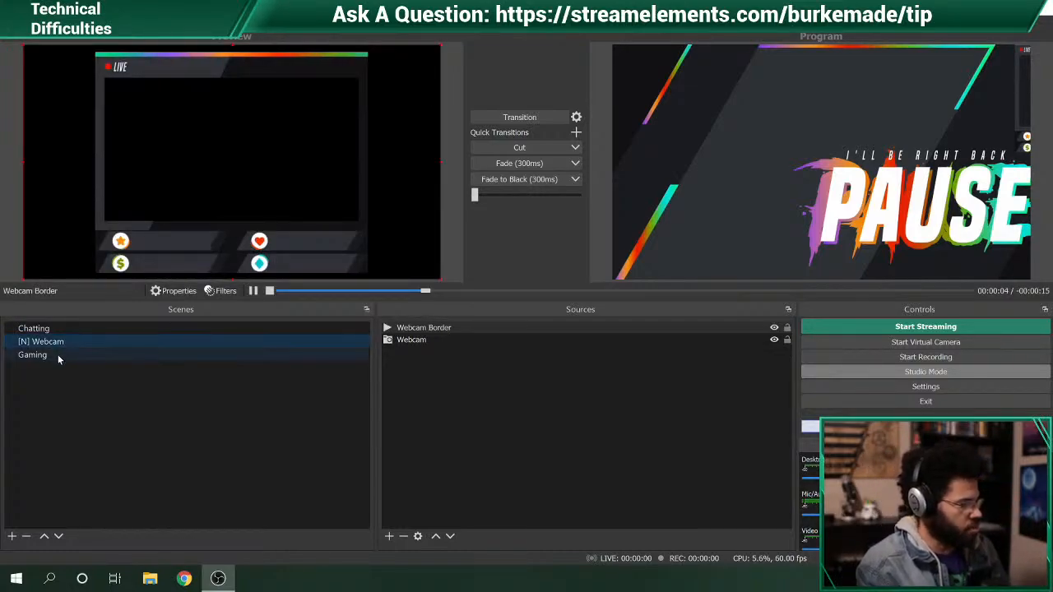
{"action": "left_click", "coordinate": [56, 355]}
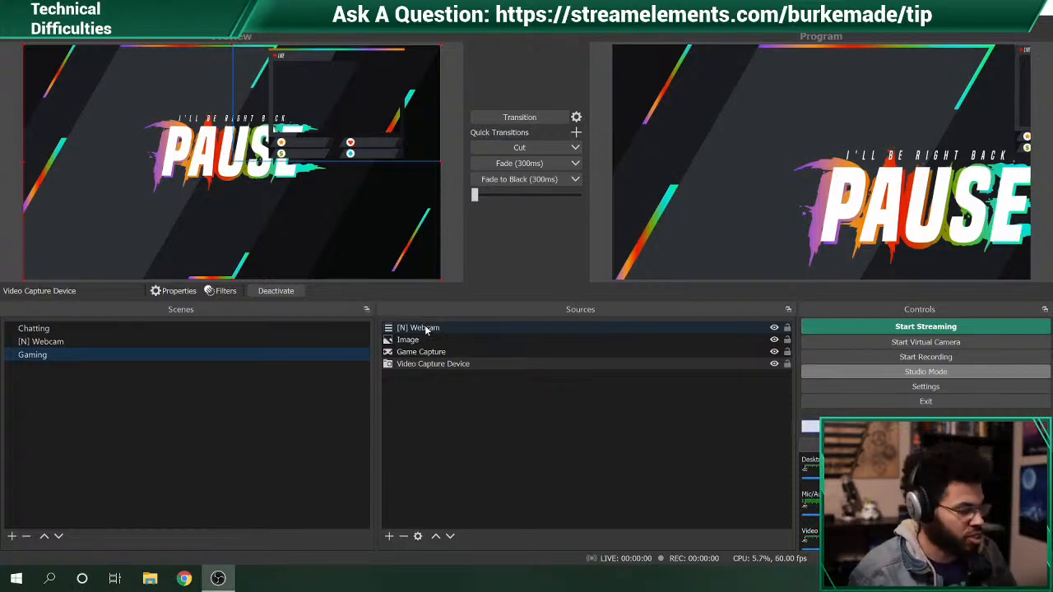
{"action": "double_click", "coordinate": [35, 328]}
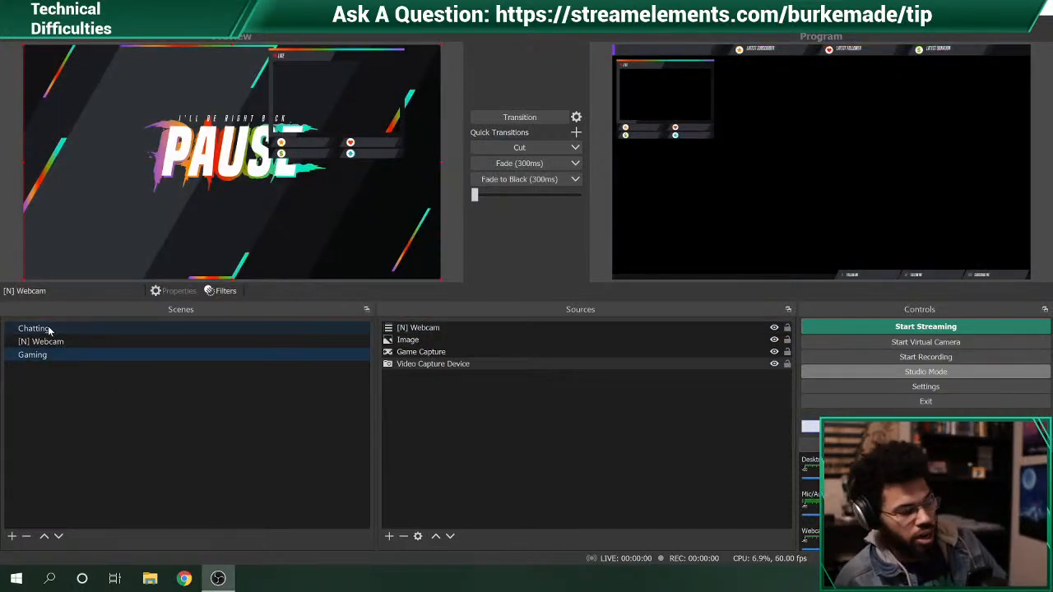
- Review the Studio Mode and Multiview options in the General settings and close the settings
{"action": "left_click", "coordinate": [925, 387]}
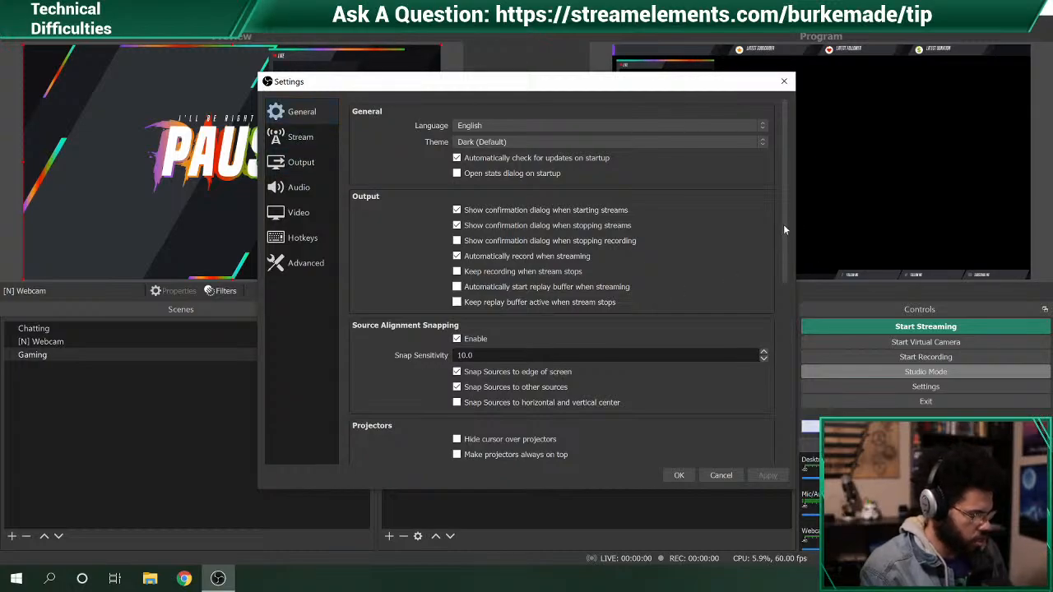
{"action": "left_click_drag", "start_coordinate": [784, 227], "coordinate": [797, 405]}
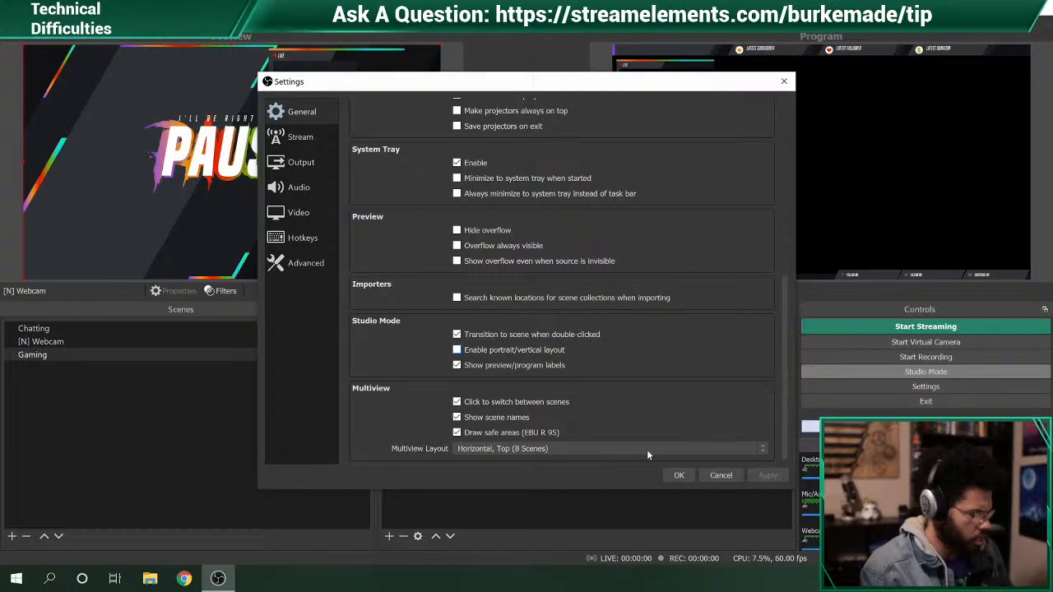
{"action": "left_click", "coordinate": [683, 474]}
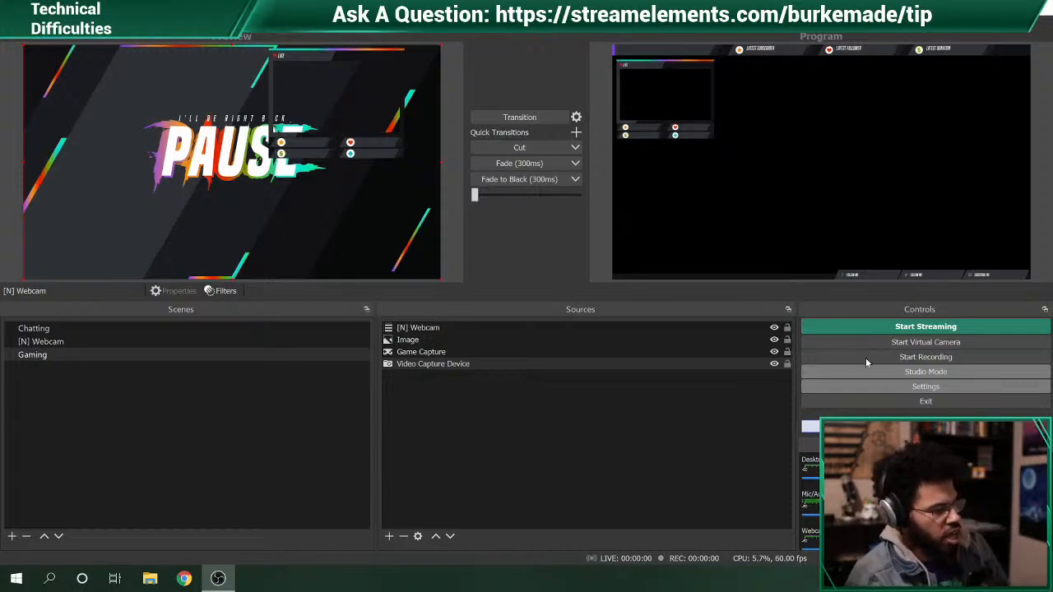
- Reopen the settings, move the window out of the way, and review the resolution and FPS options in the Video settings
{"action": "left_click", "coordinate": [917, 387]}
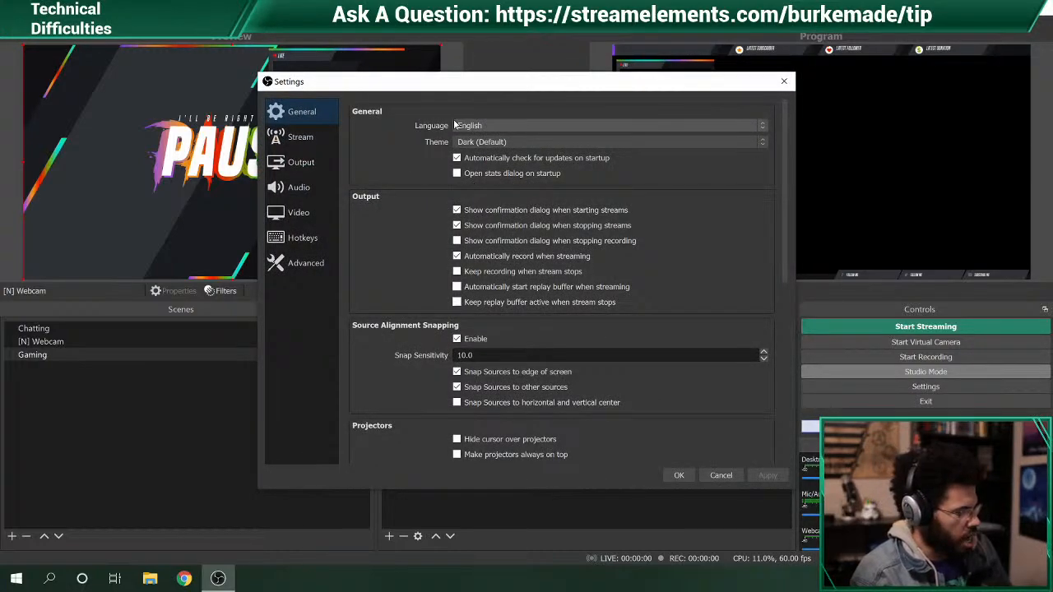
{"action": "left_click_drag", "start_coordinate": [448, 84], "coordinate": [379, 16]}
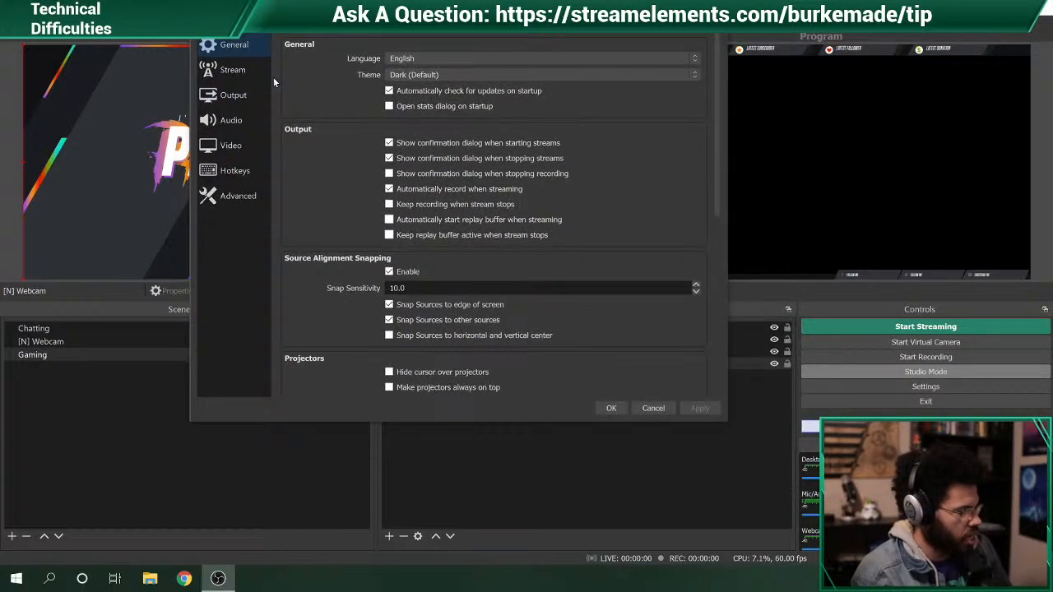
{"action": "left_click", "coordinate": [230, 145]}
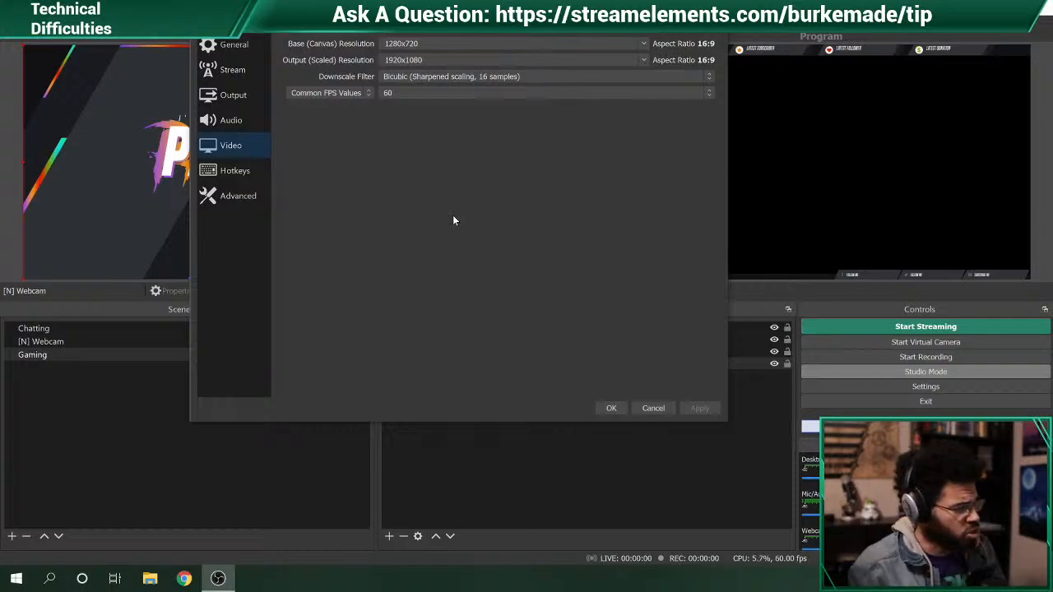
- Look over the Hotkeys settings and assign Ctrl + N to both Start Streaming and Stop Streaming
{"action": "left_click", "coordinate": [235, 172]}
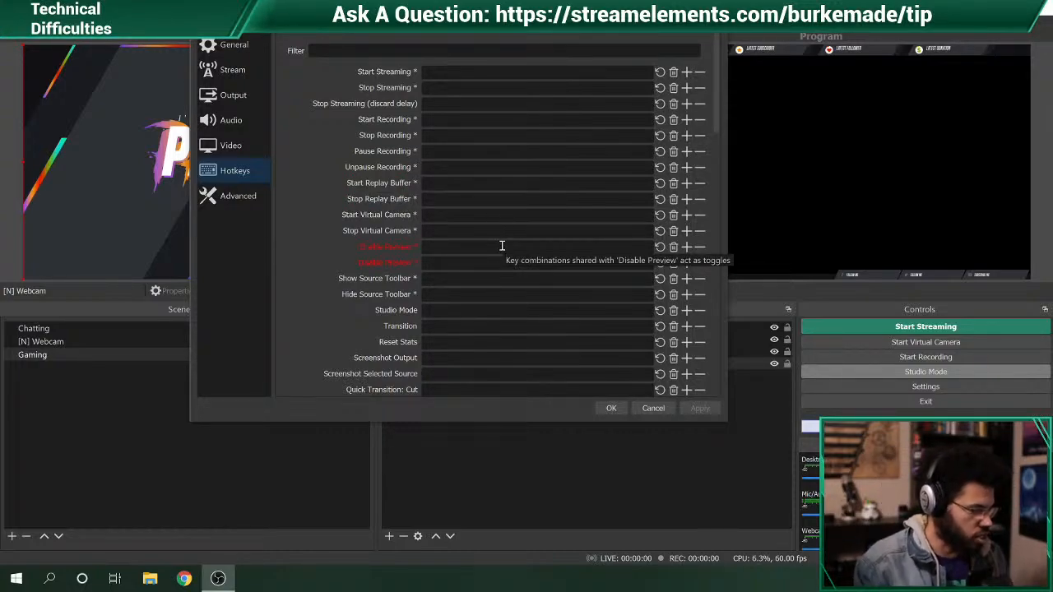
{"action": "left_click_drag", "start_coordinate": [716, 79], "coordinate": [728, 29]}
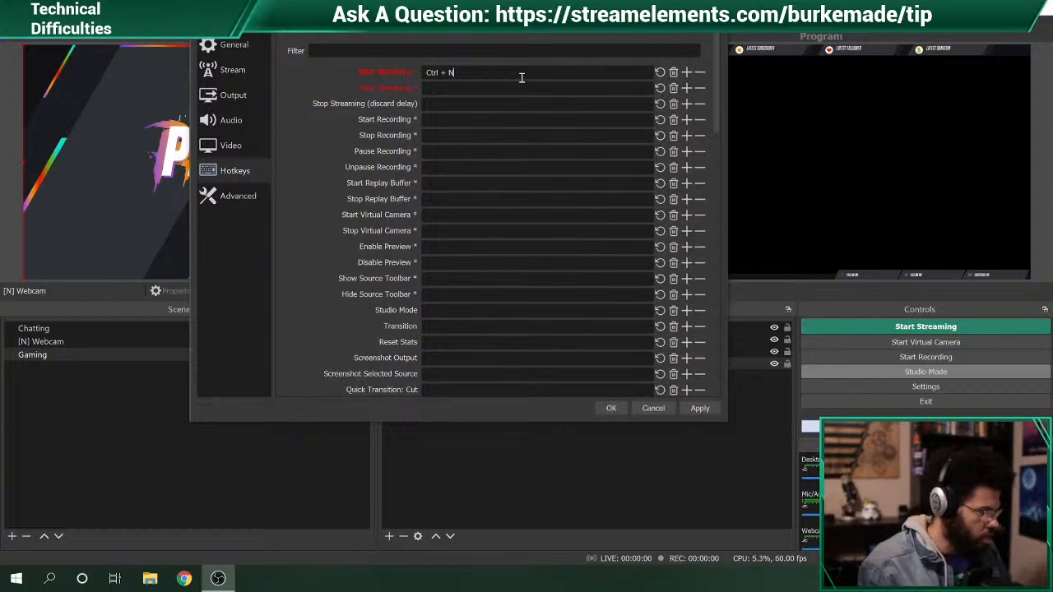
{"action": "left_click", "coordinate": [499, 107]}
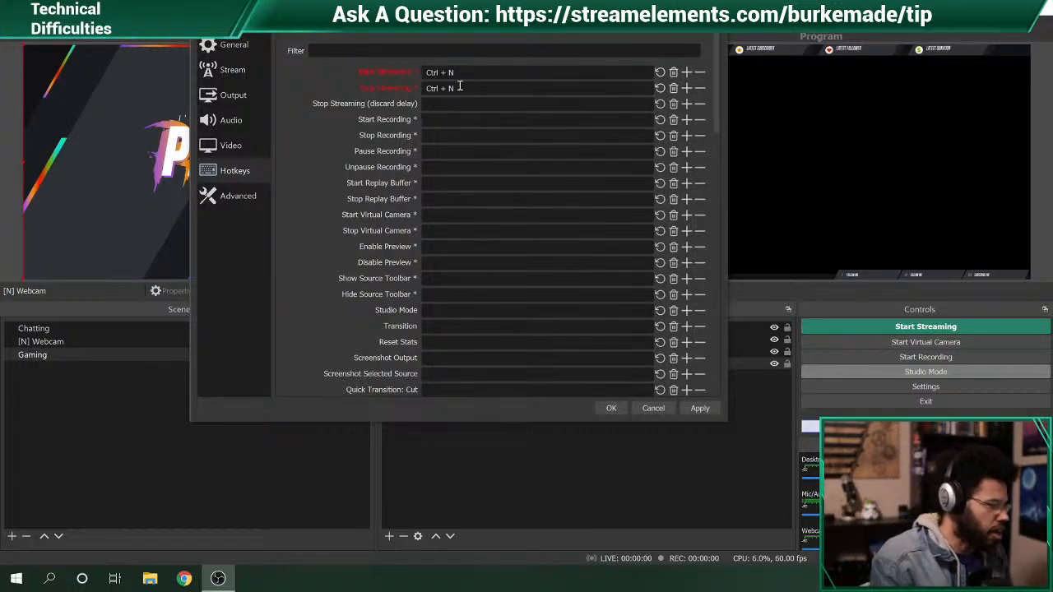
- Try to erase the Stop Streaming hotkey with Backspace, and clear that hotkey
{"action": "left_click", "coordinate": [448, 88]}
{"action": "key", "text": "BackSpace"}
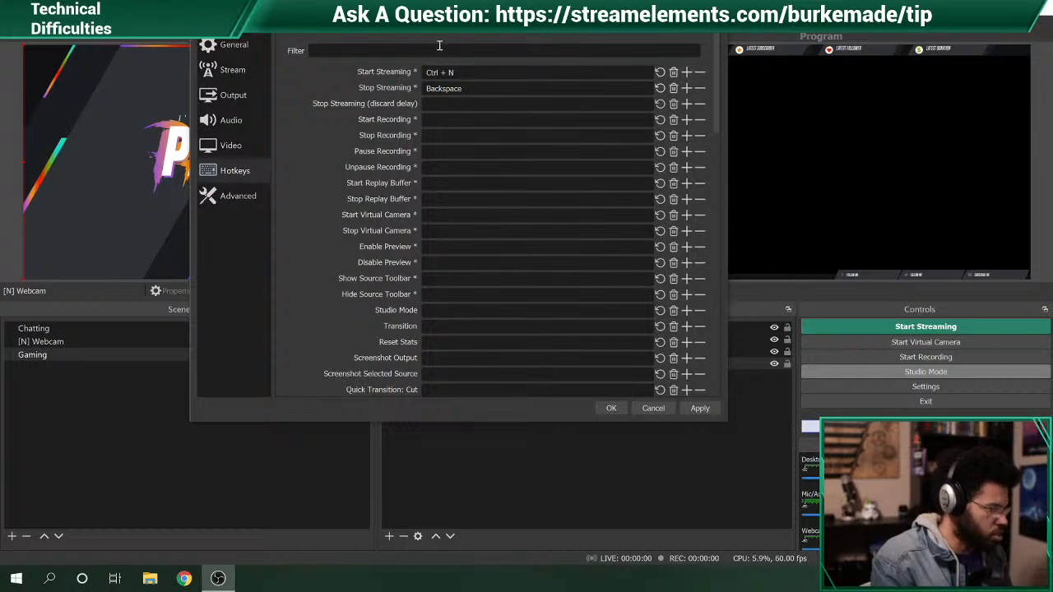
{"action": "left_click", "coordinate": [673, 88]}
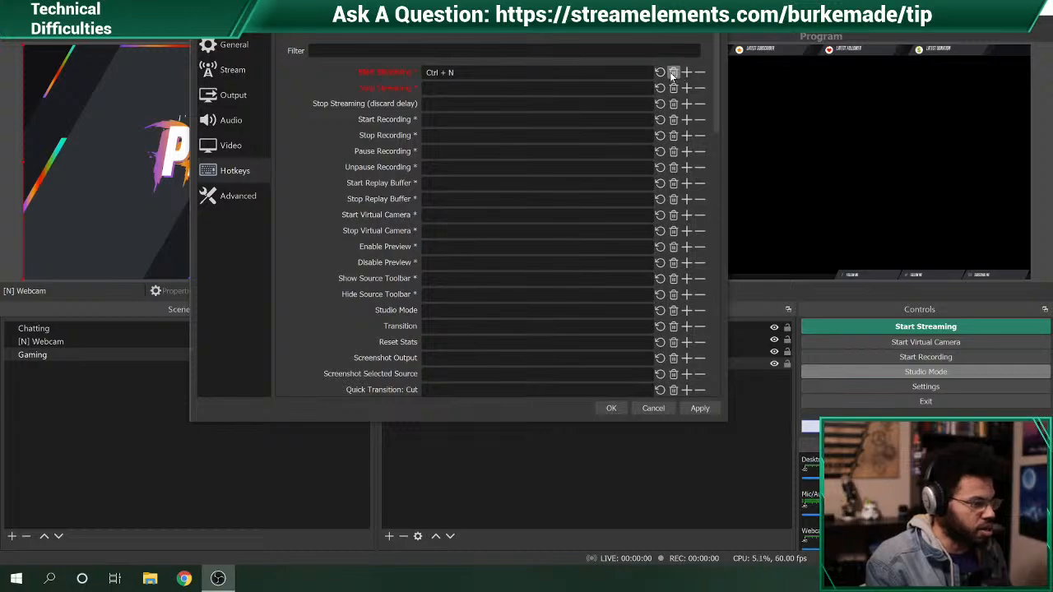
- Clear the Start Streaming hotkey and apply the hotkey changes
{"action": "left_click", "coordinate": [673, 72]}
{"action": "left_click", "coordinate": [699, 409]}
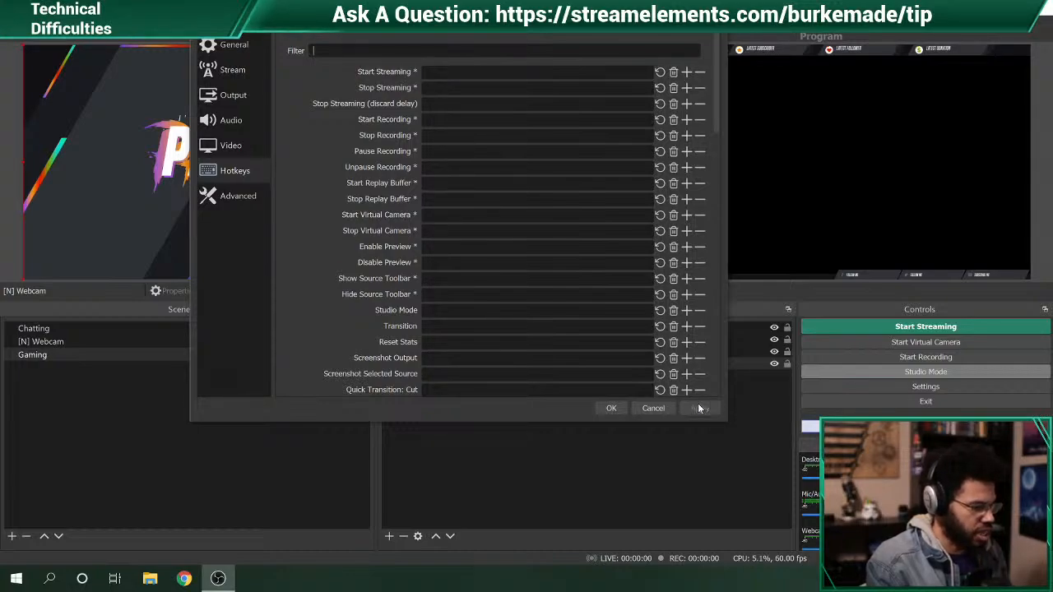
- Review the Advanced settings, including the Hotkey Focus Behavior choices and the network, stream delay and recording options
{"action": "left_click", "coordinate": [218, 202]}
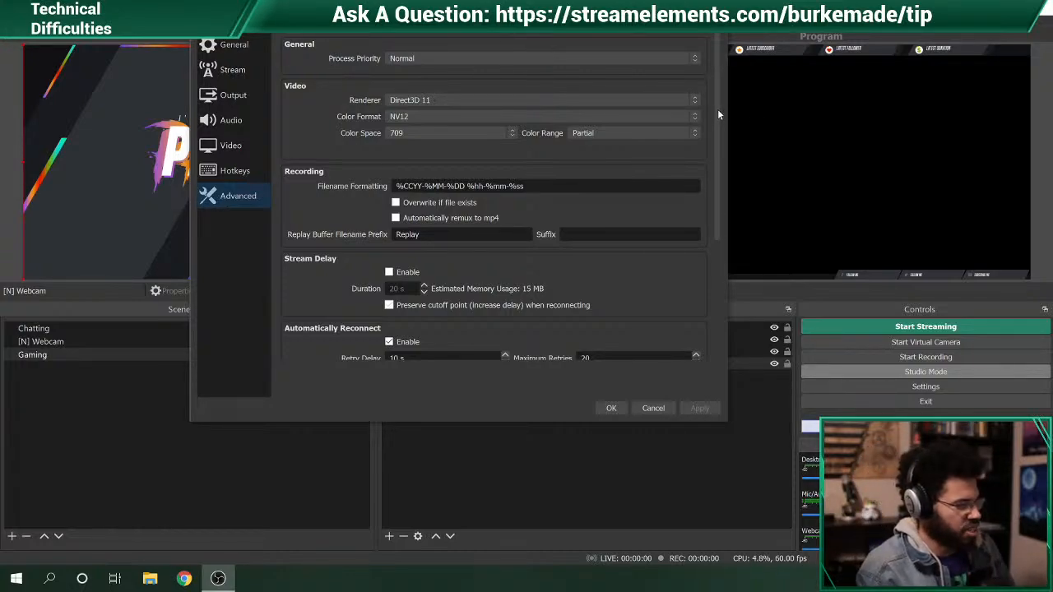
{"action": "left_click_drag", "start_coordinate": [717, 108], "coordinate": [722, 278]}
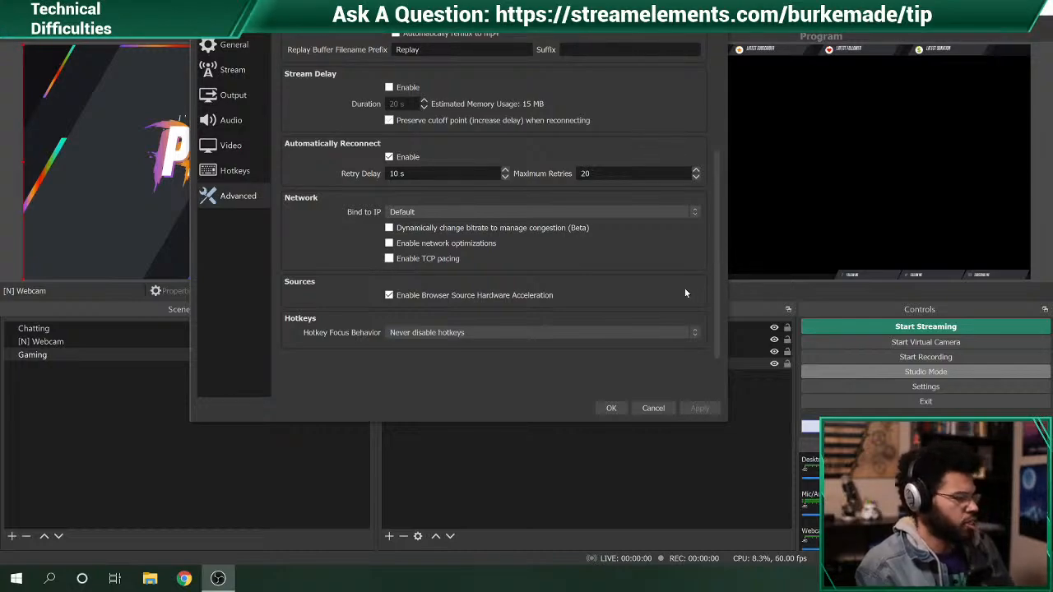
{"action": "left_click", "coordinate": [666, 333]}
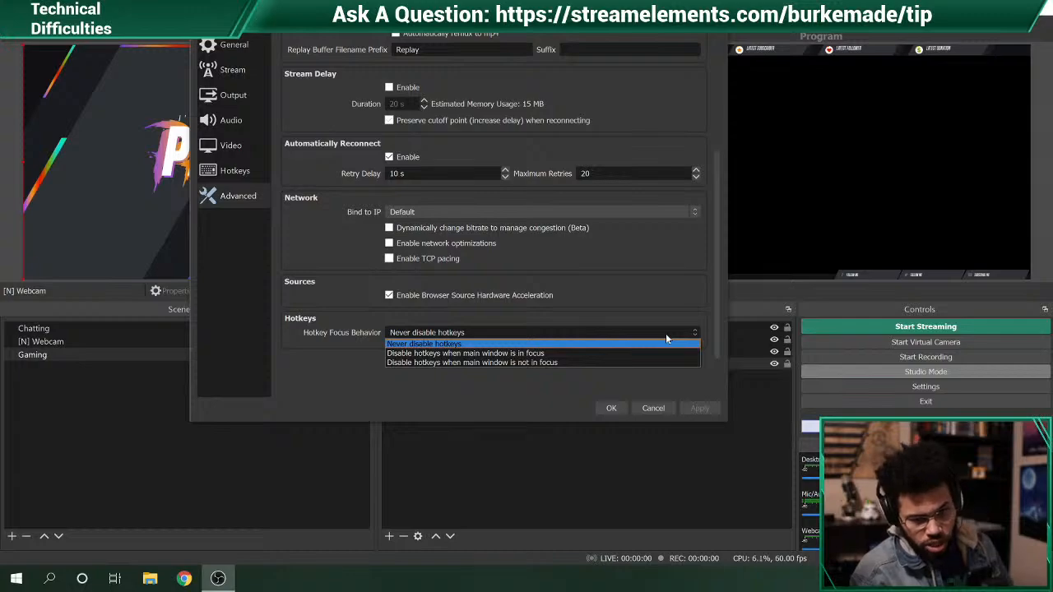
{"action": "left_click", "coordinate": [645, 315]}
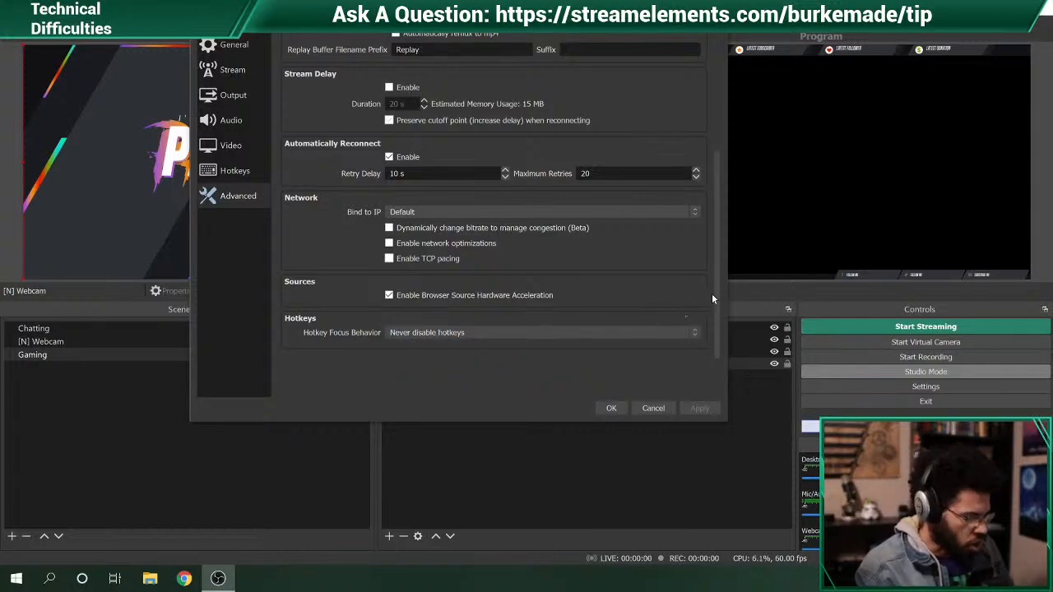
{"action": "left_click_drag", "start_coordinate": [715, 291], "coordinate": [705, 195]}
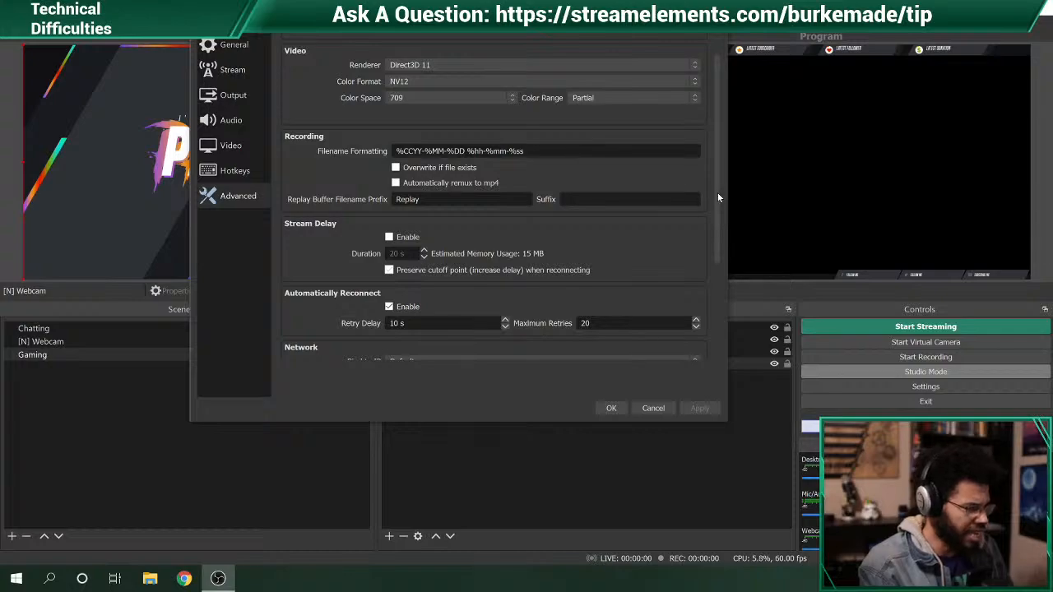
{"action": "left_click_drag", "start_coordinate": [718, 192], "coordinate": [711, 138]}
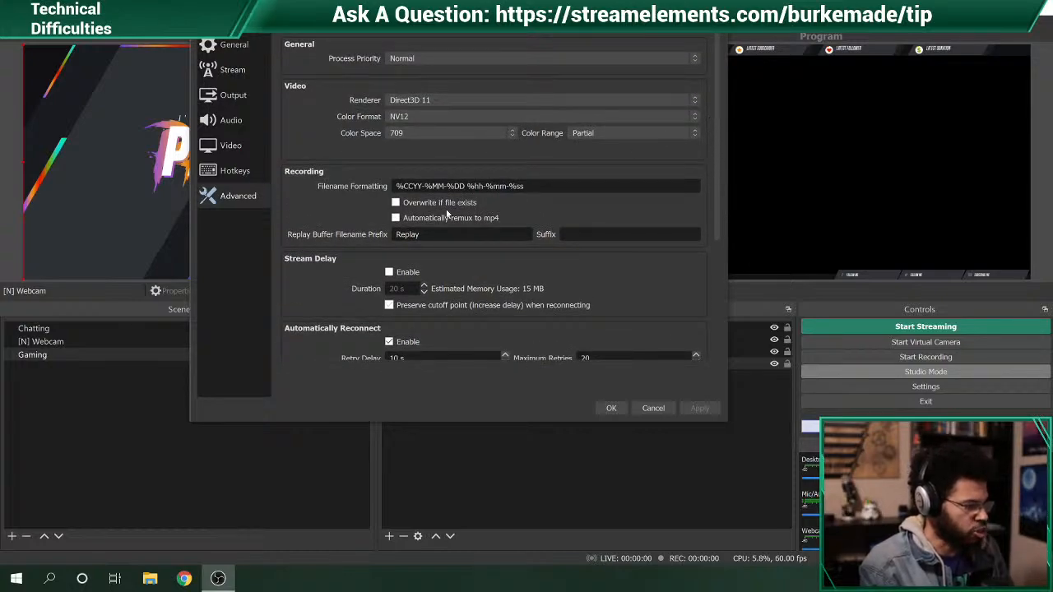
- Enable automatic remuxing of recordings to mp4, apply the change and close the settings
{"action": "left_click", "coordinate": [395, 218]}
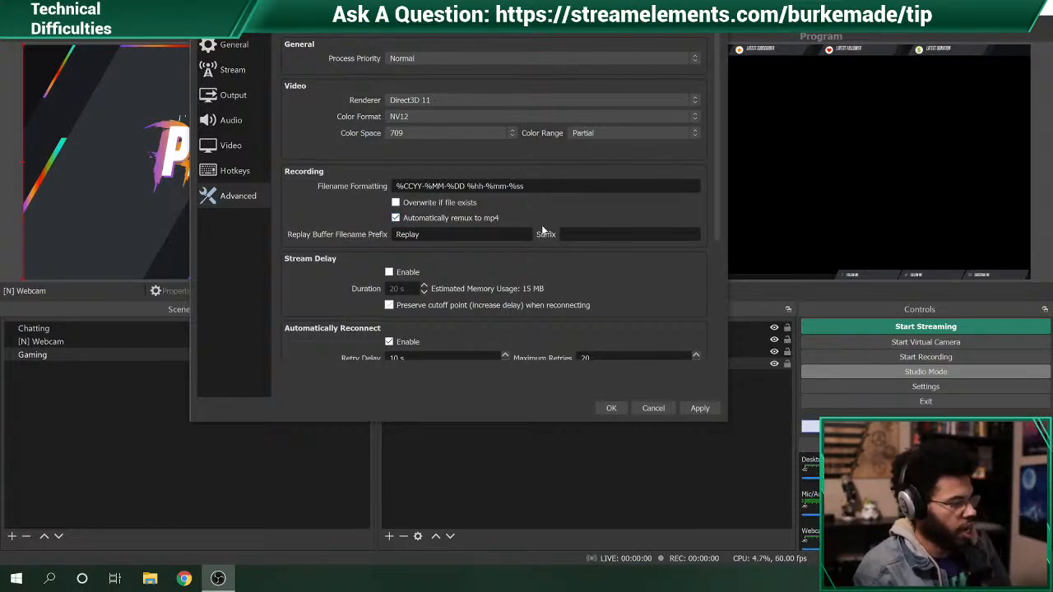
{"action": "double_click", "coordinate": [530, 186]}
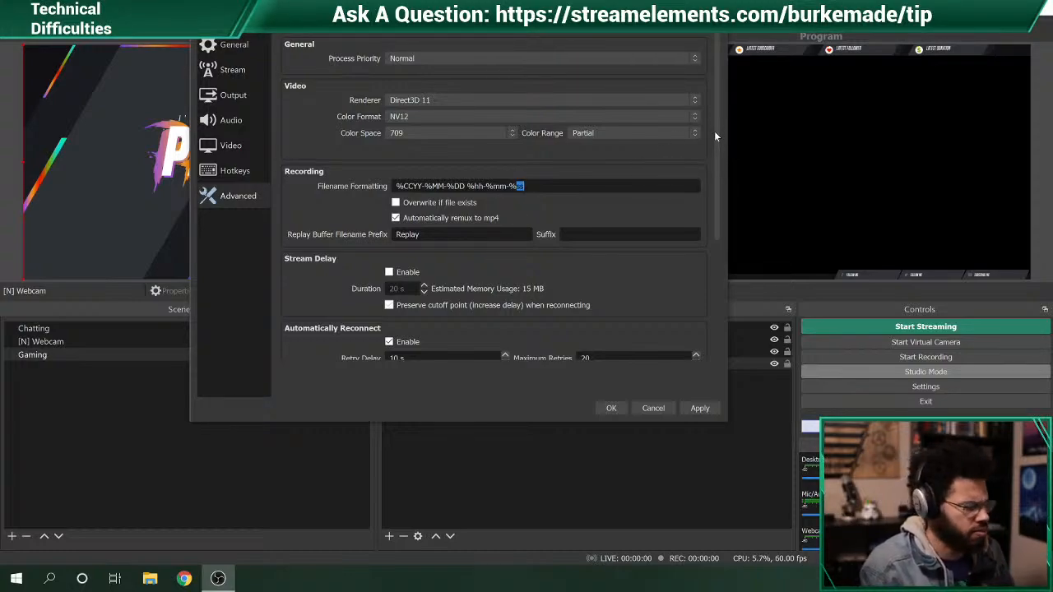
{"action": "left_click", "coordinate": [700, 408]}
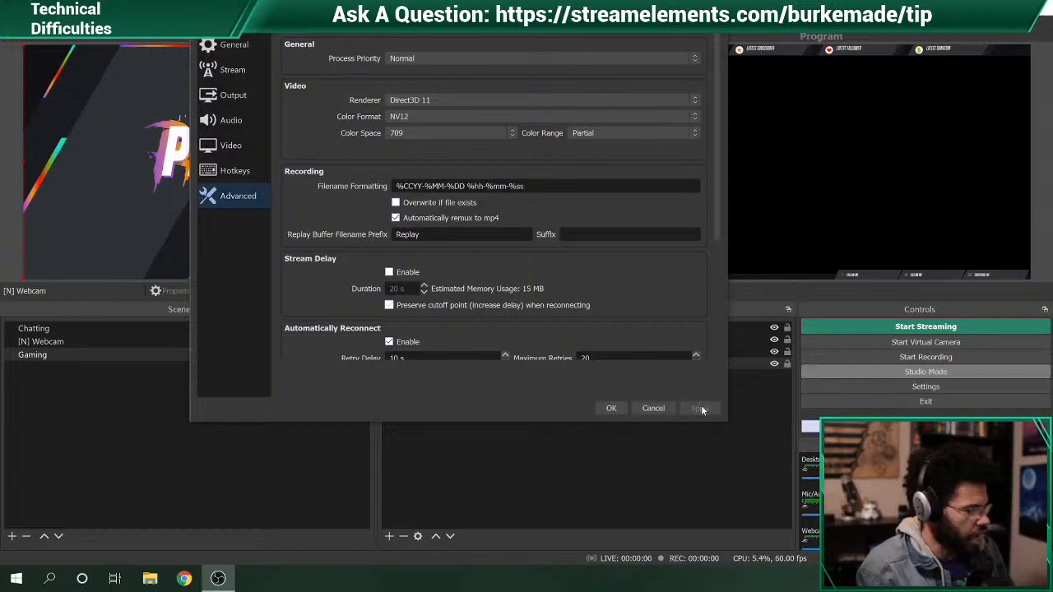
{"action": "left_click", "coordinate": [600, 408]}
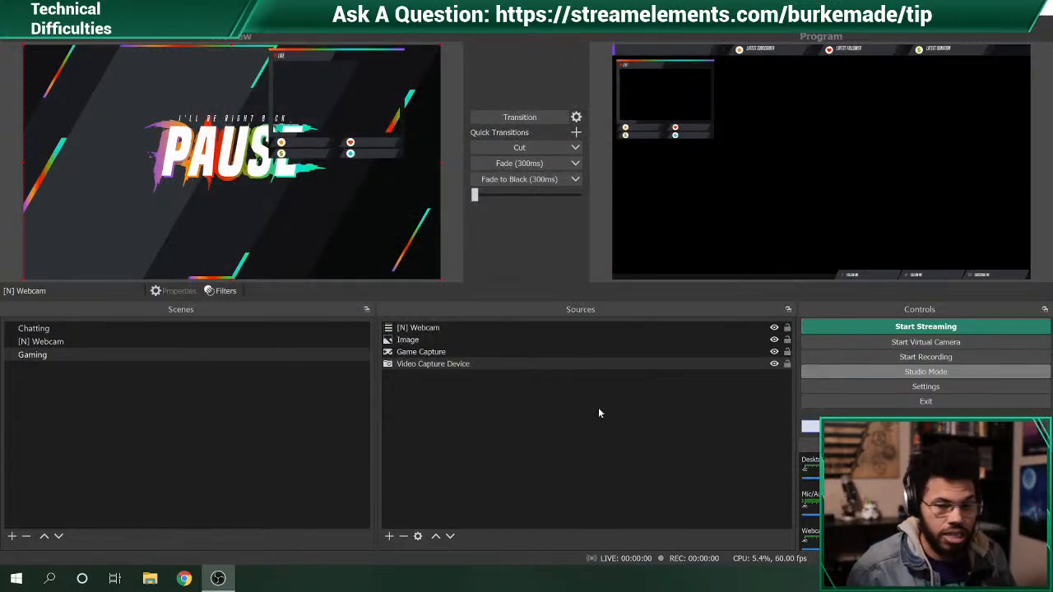